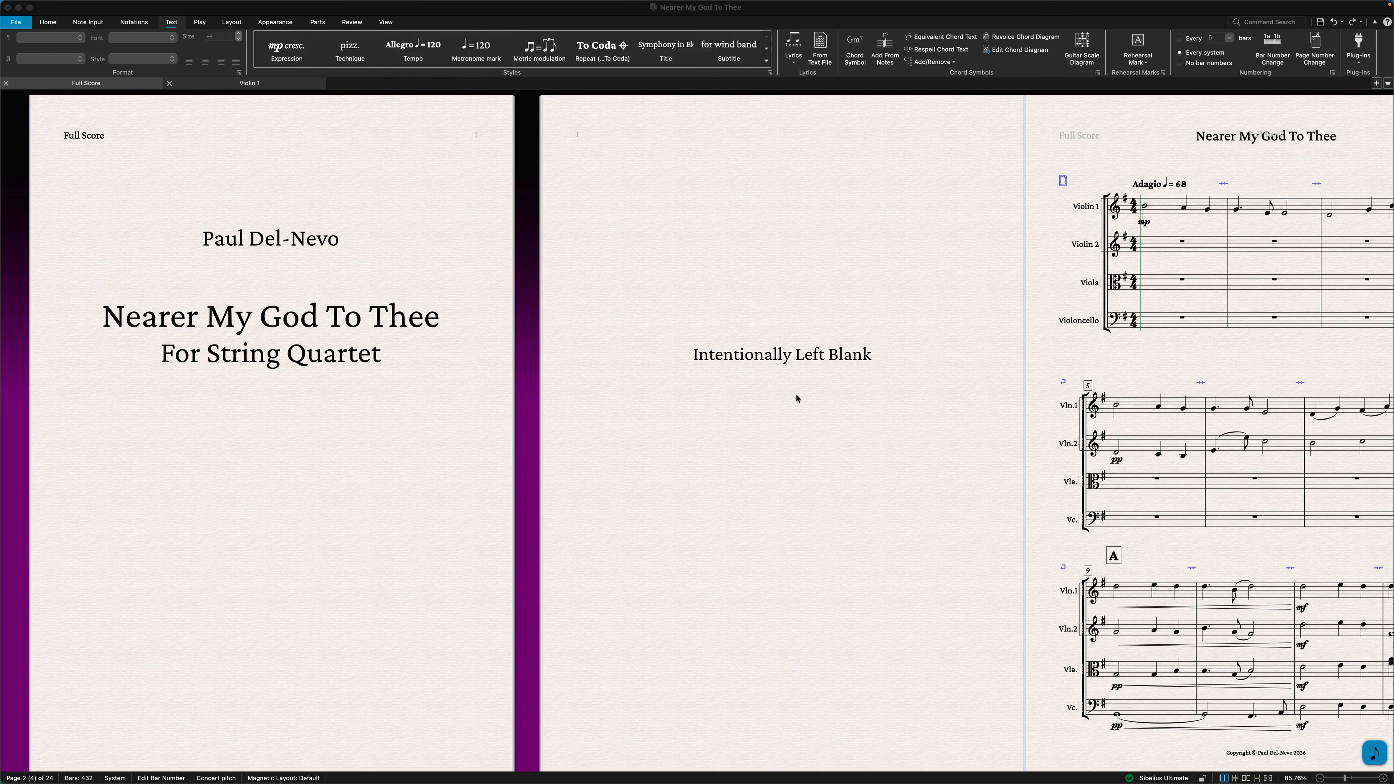
# Switch the score to panorama view and examine all the bars through to the end for empty Violin 1 bars.
pyautogui.hscroll(5, 796, 397)
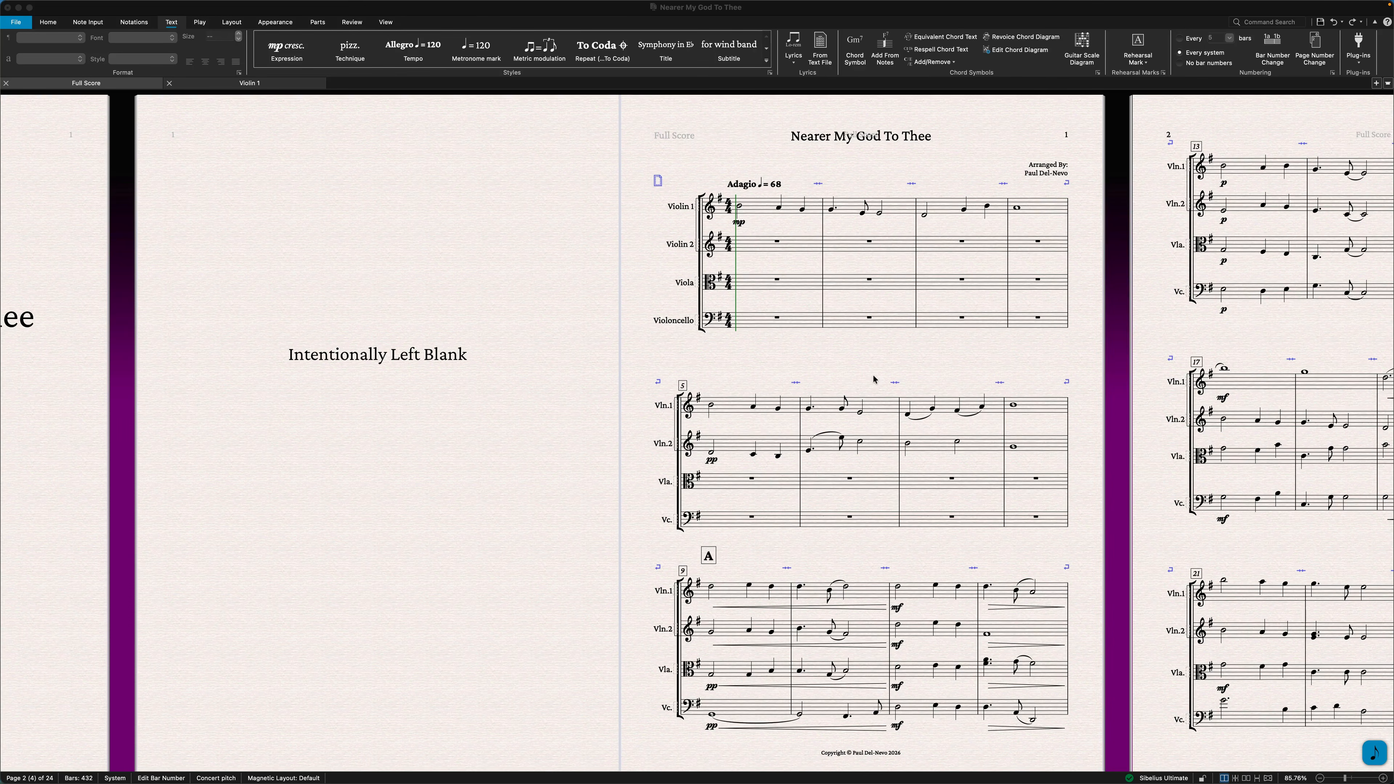
pyautogui.click(1267, 779)
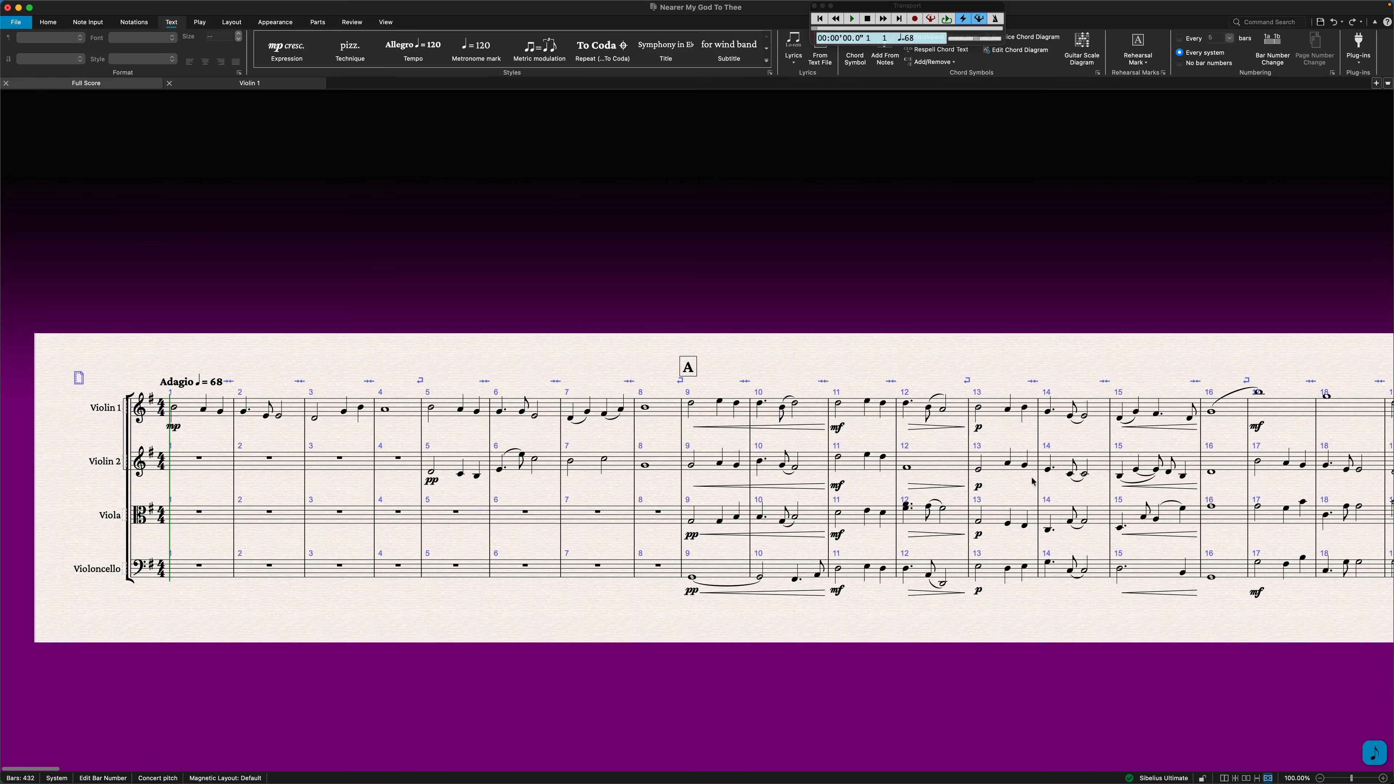
pyautogui.hscroll(10, 998, 406)
pyautogui.hscroll(15, 998, 406)
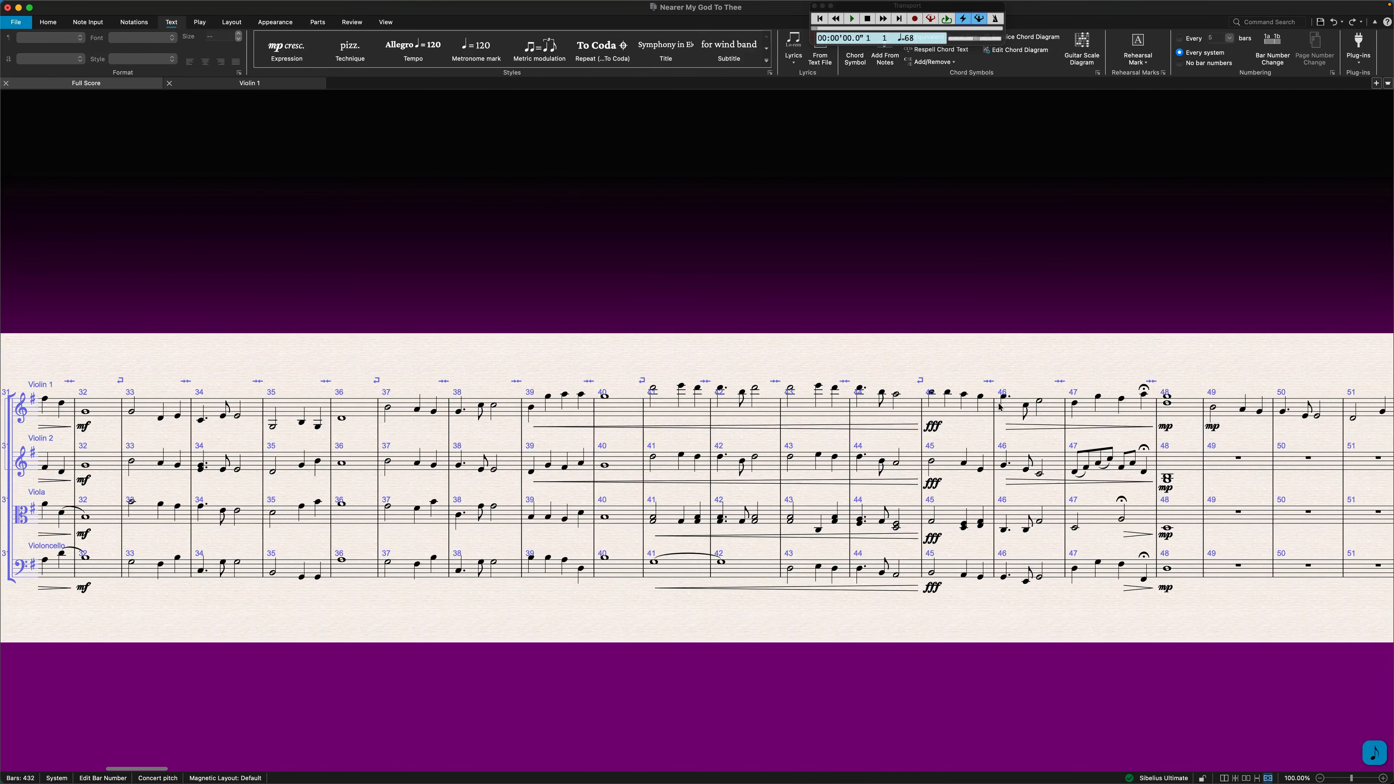
pyautogui.hscroll(12, 998, 406)
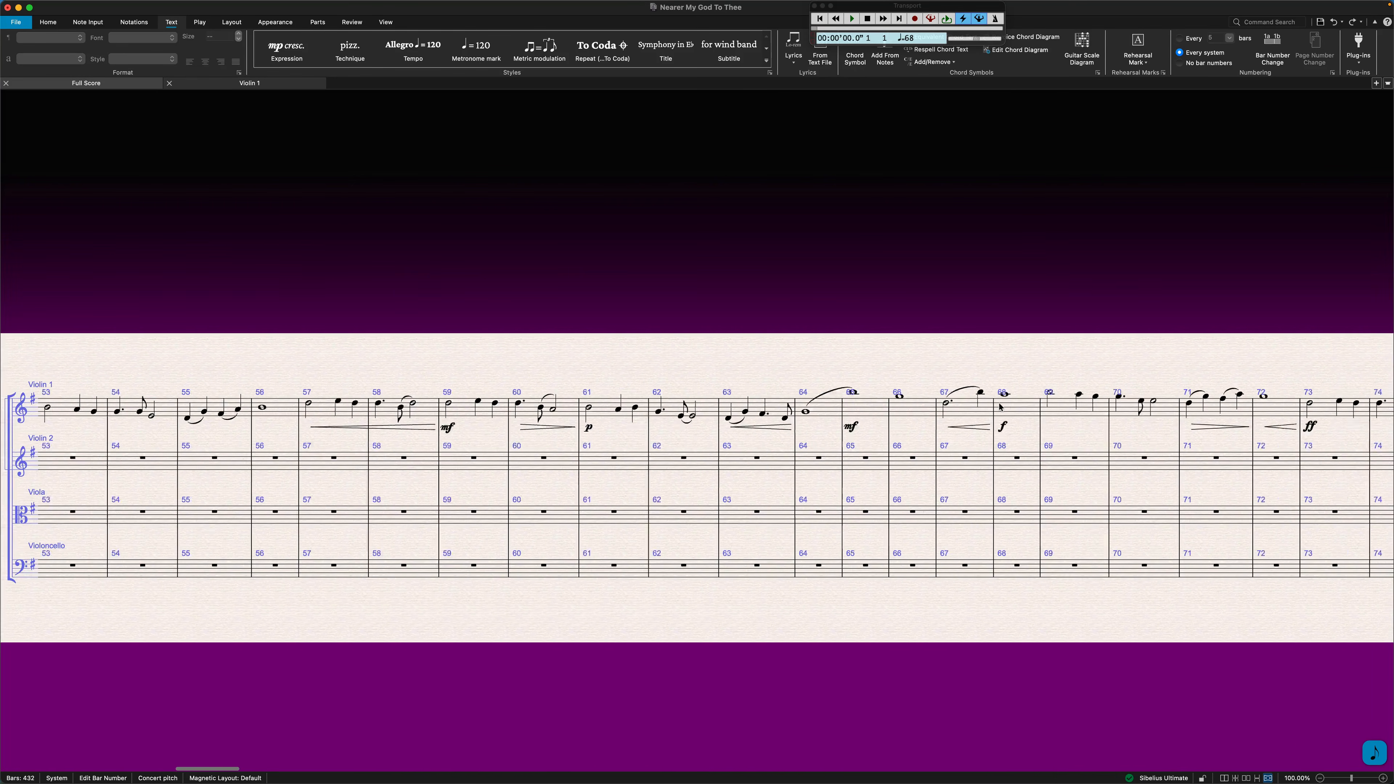
pyautogui.hscroll(20, 998, 406)
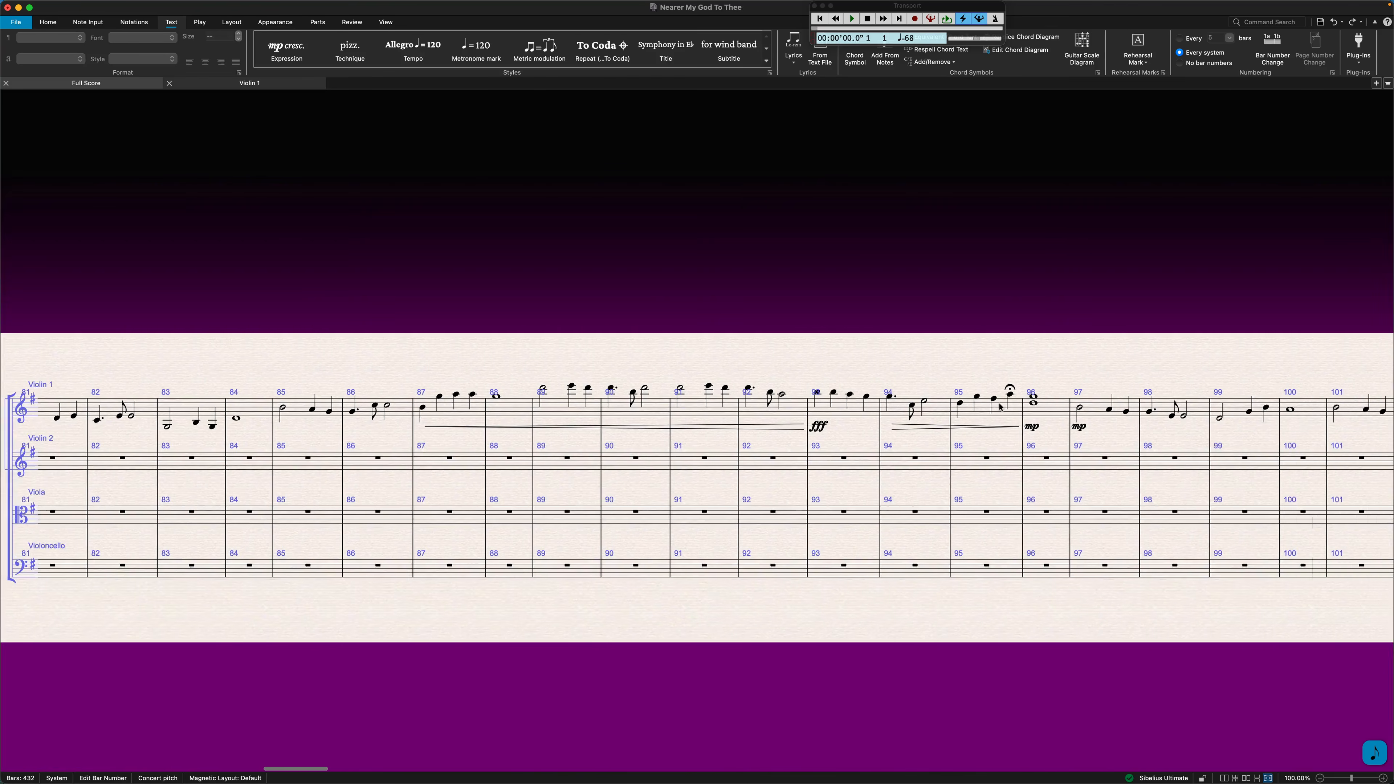
pyautogui.hscroll(20, 1000, 406)
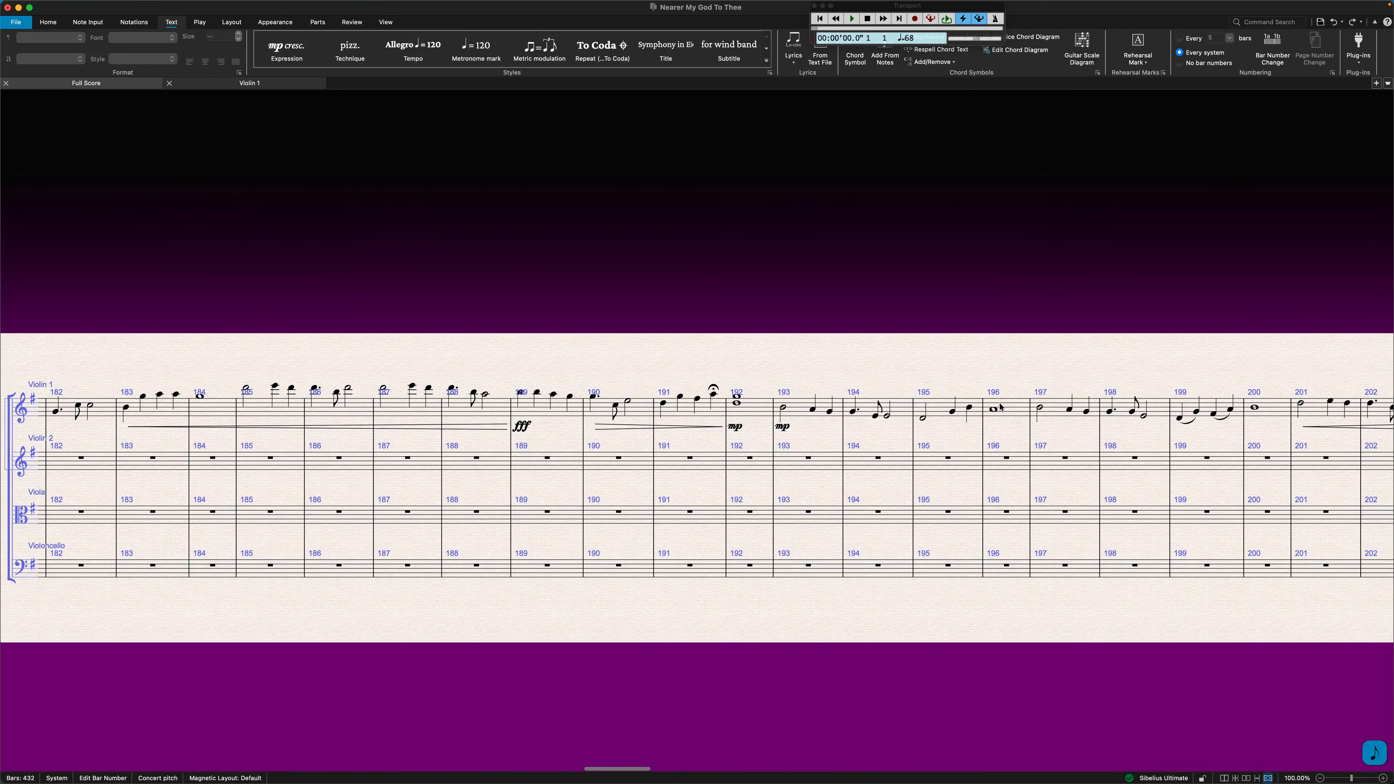
pyautogui.hscroll(8, 1000, 406)
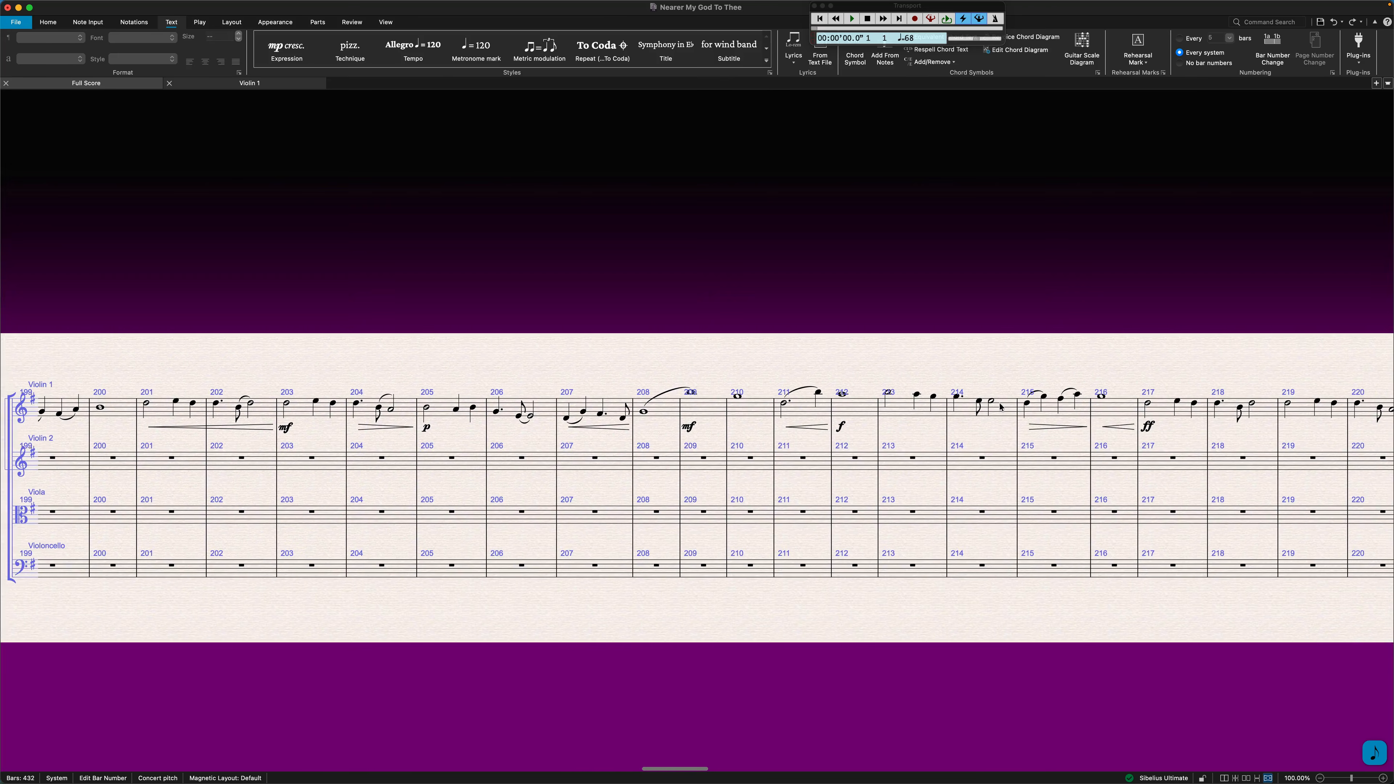
pyautogui.hscroll(4, 1000, 406)
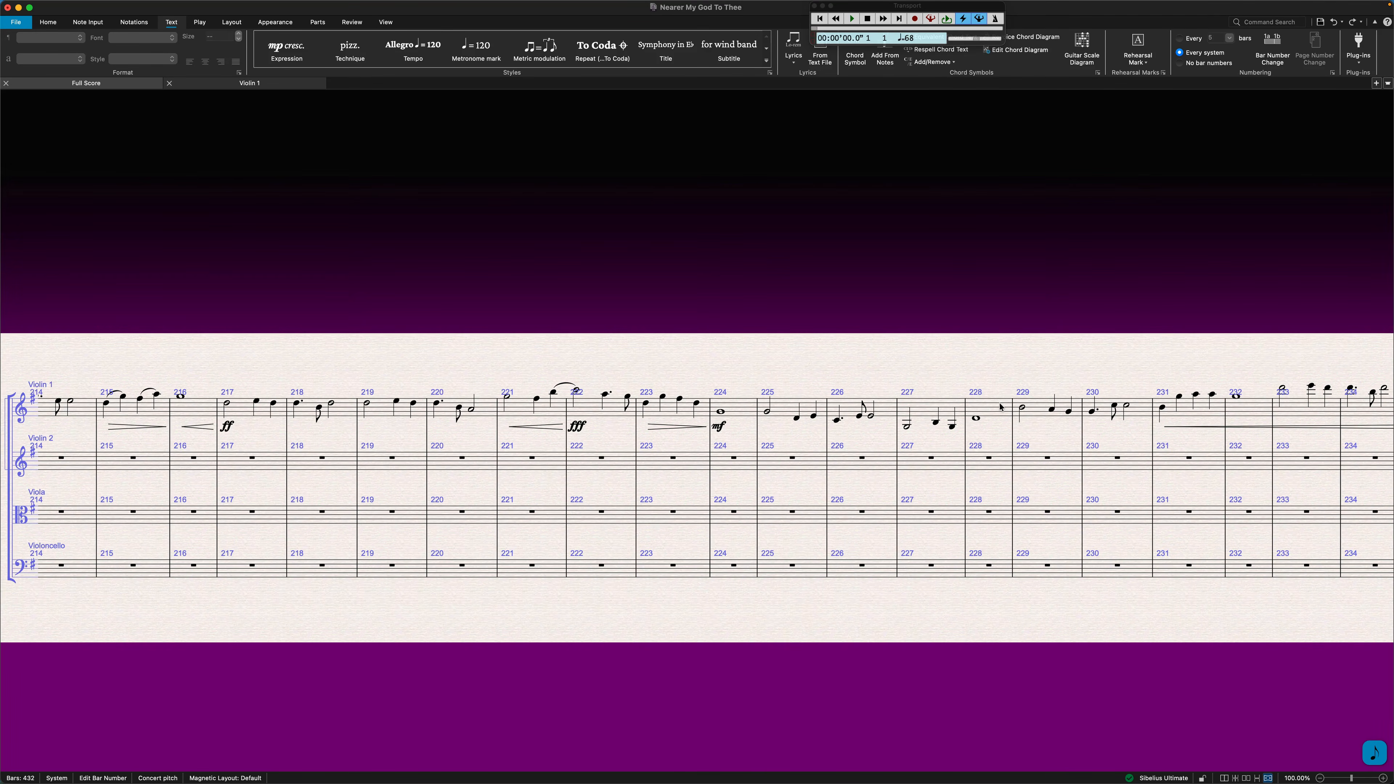
pyautogui.hscroll(20, 999, 406)
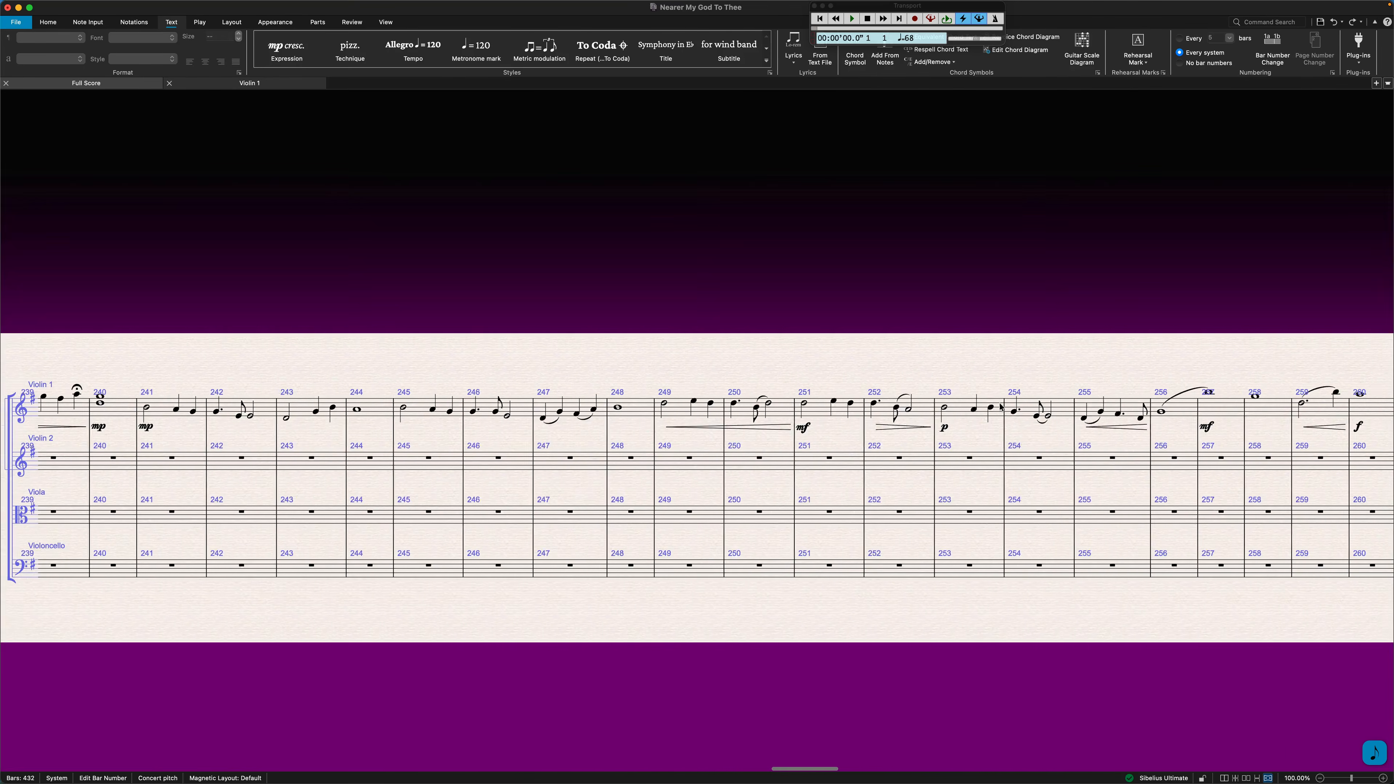
pyautogui.hscroll(6, 1000, 406)
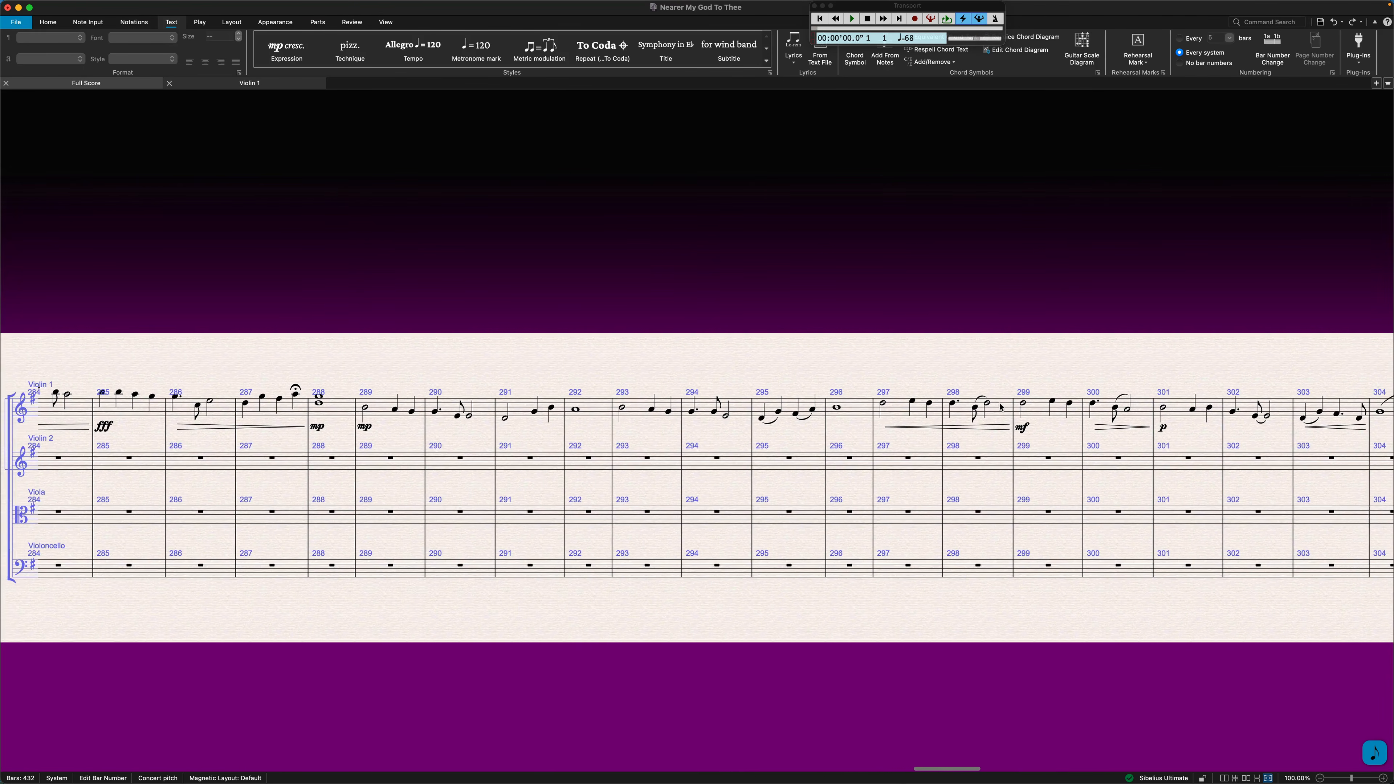
pyautogui.hscroll(5, 1000, 407)
pyautogui.hscroll(3, 1000, 406)
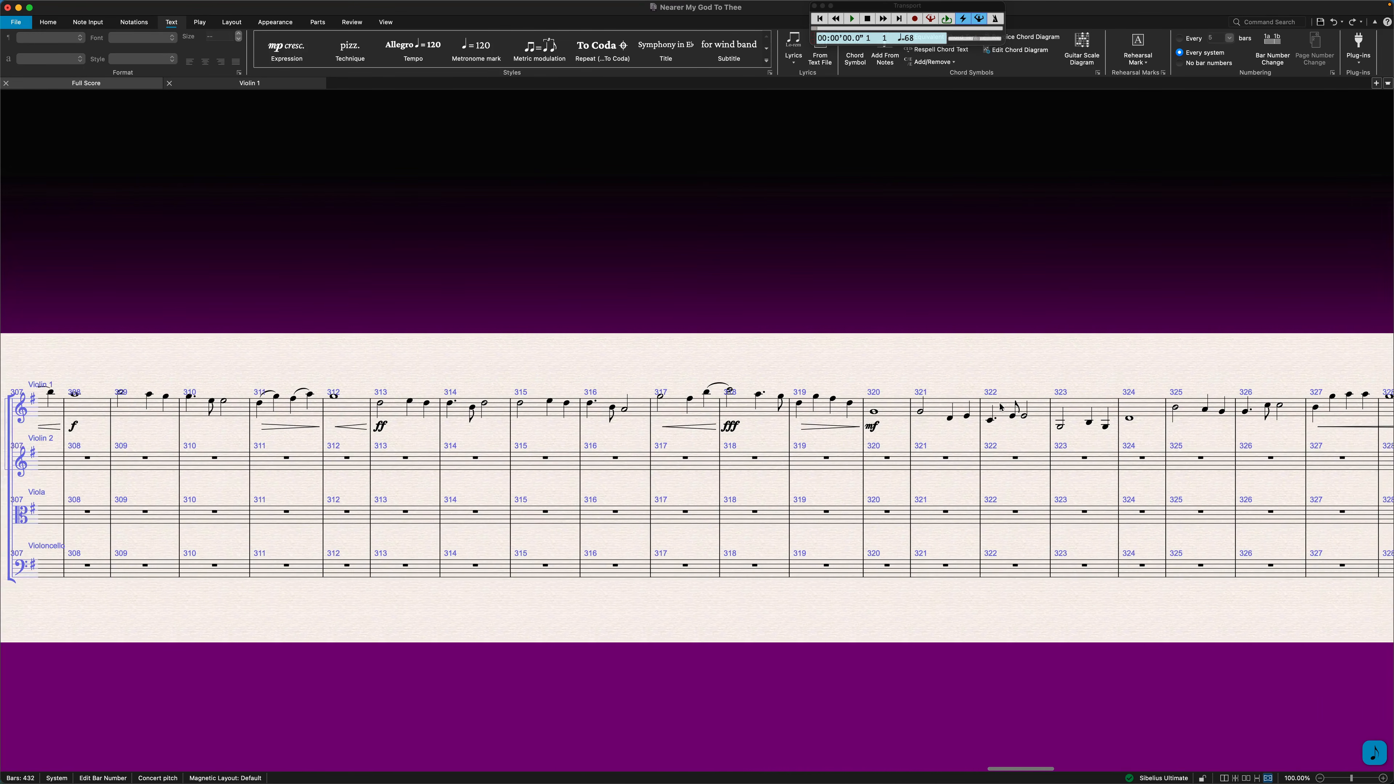
pyautogui.hscroll(20, 1000, 406)
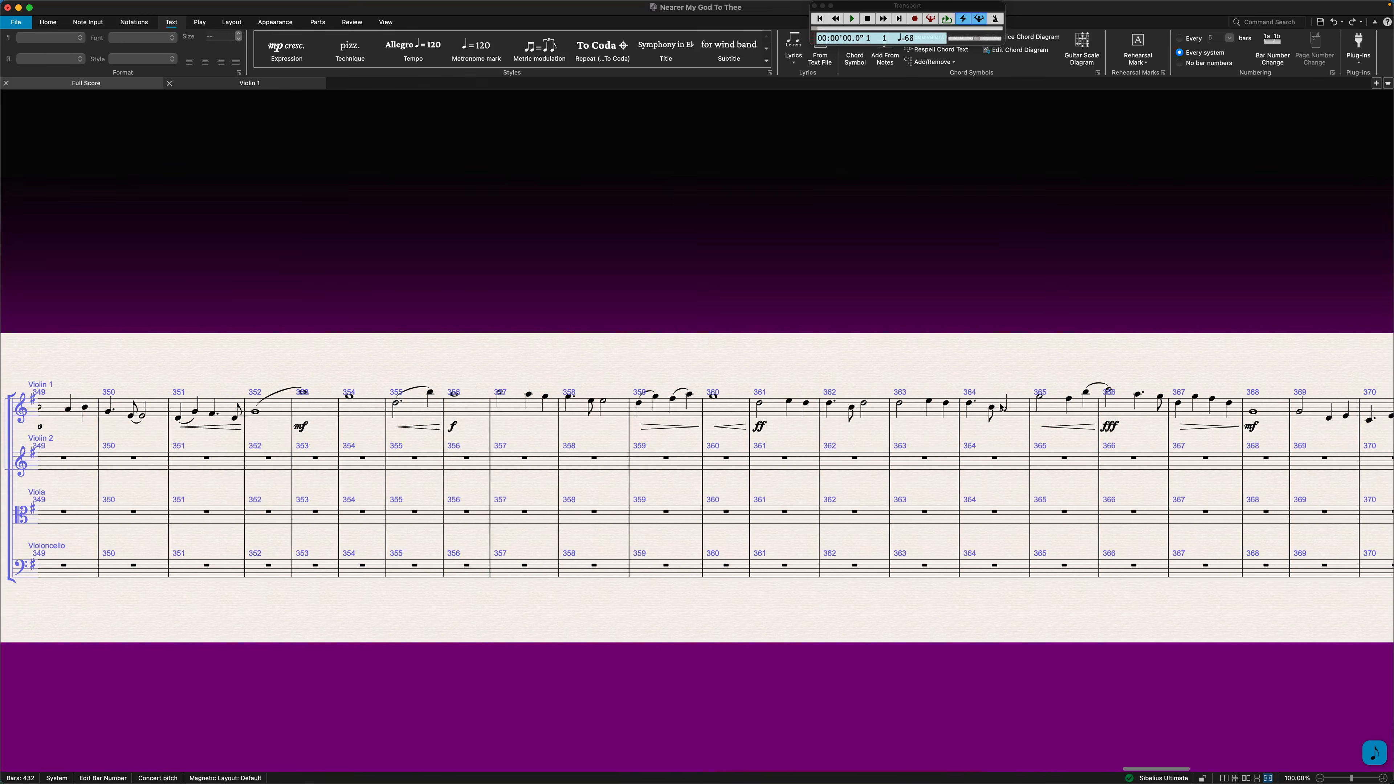
pyautogui.hscroll(12, 1000, 406)
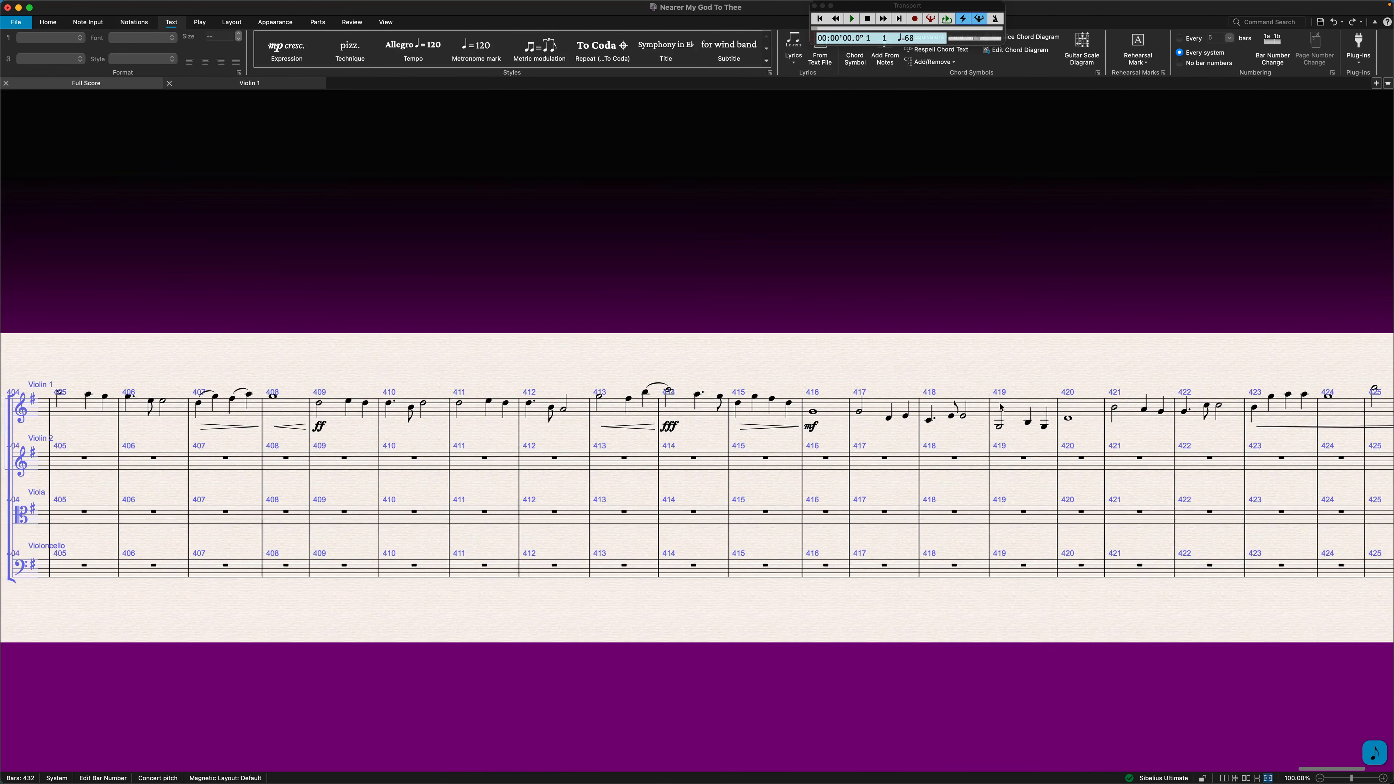
pyautogui.hscroll(1, 999, 406)
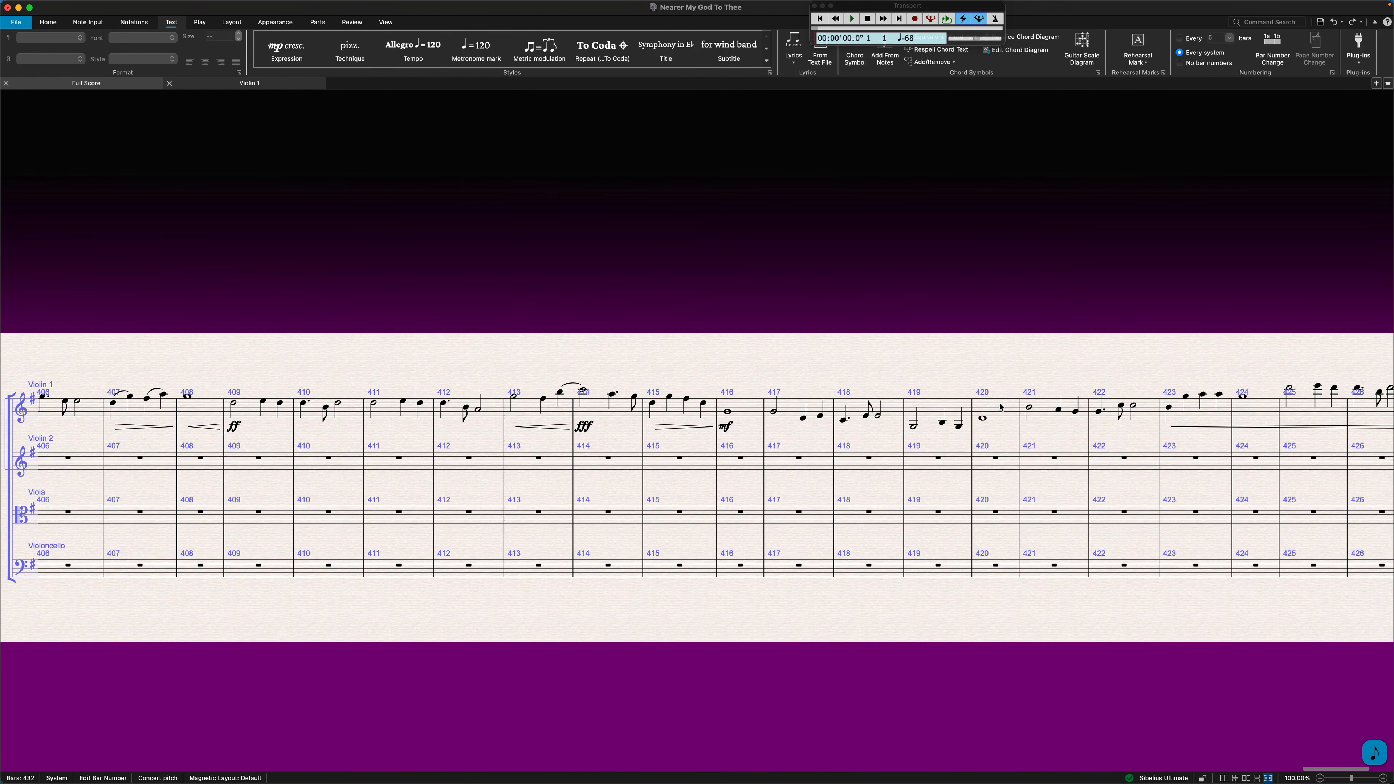
pyautogui.hscroll(5, 1000, 406)
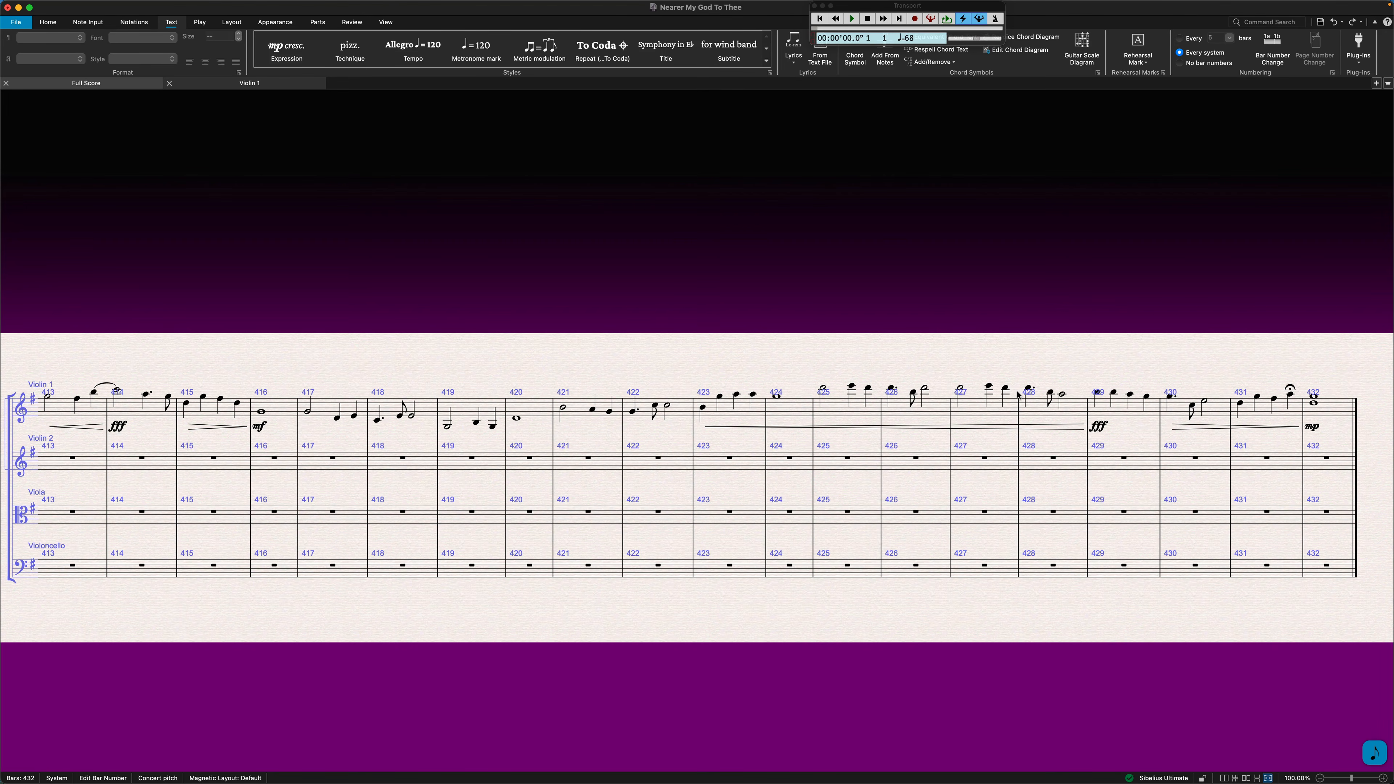
# Return to page view, clear bar 14 of Violin 1 and label it with the technique text "blank".
pyautogui.click(1224, 777)
pyautogui.hscroll(5, 848, 433)
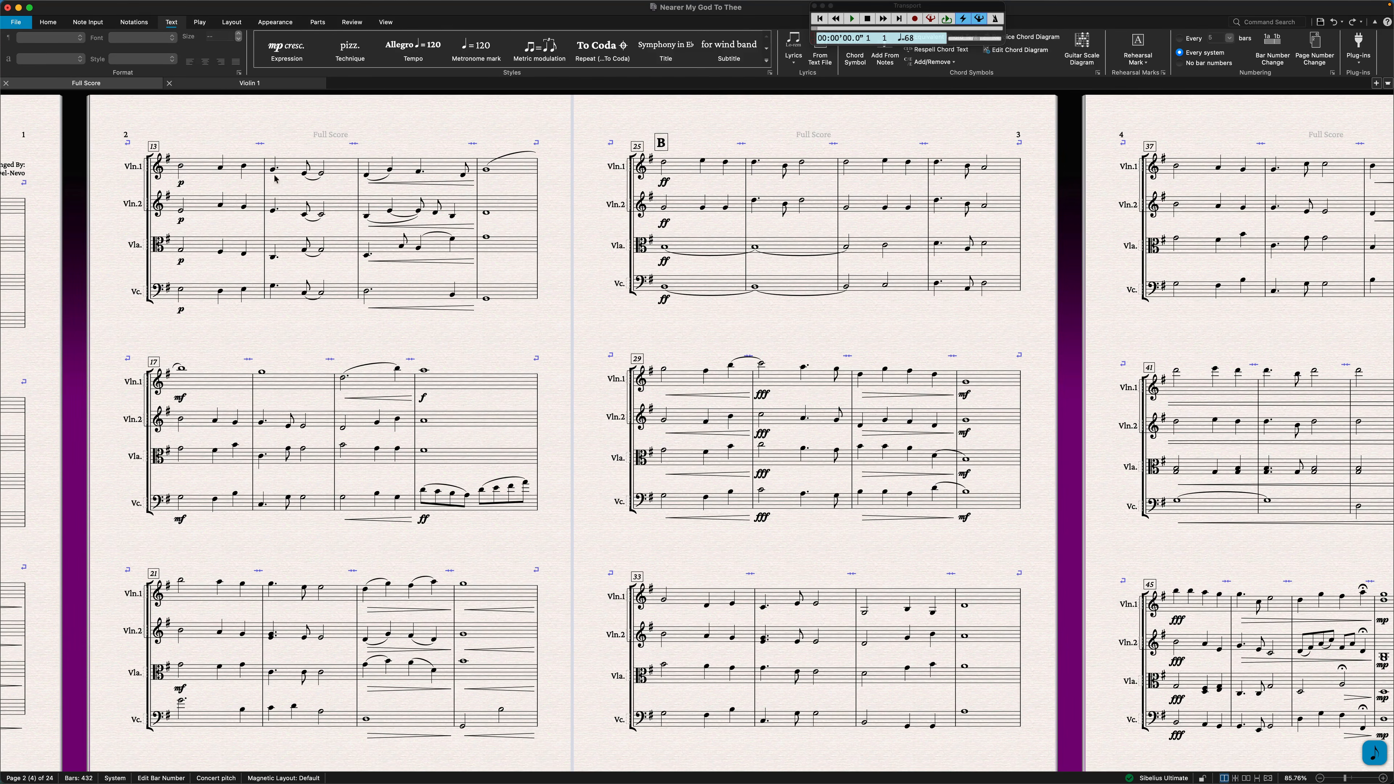
pyautogui.click(297, 163)
pyautogui.press('Delete')
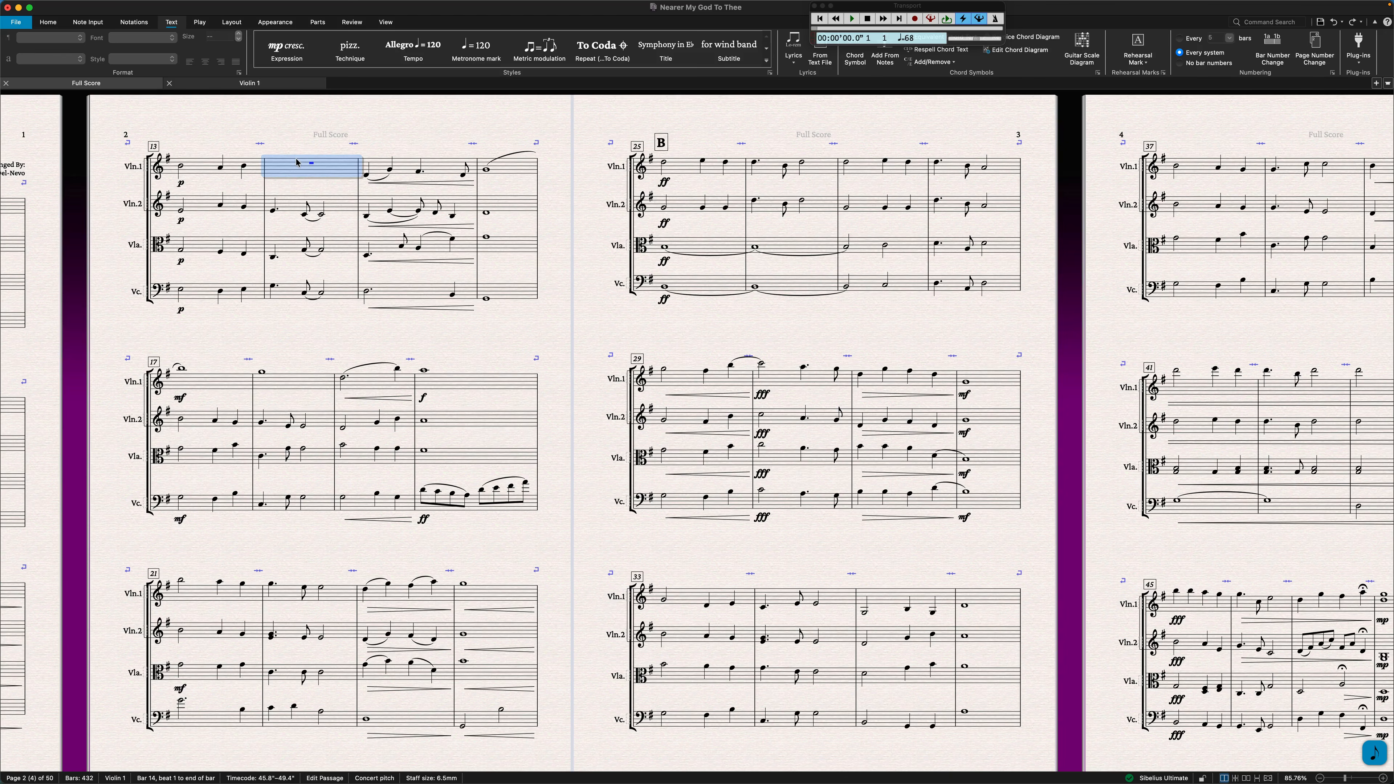
pyautogui.press('super+t')
pyautogui.write('blank')
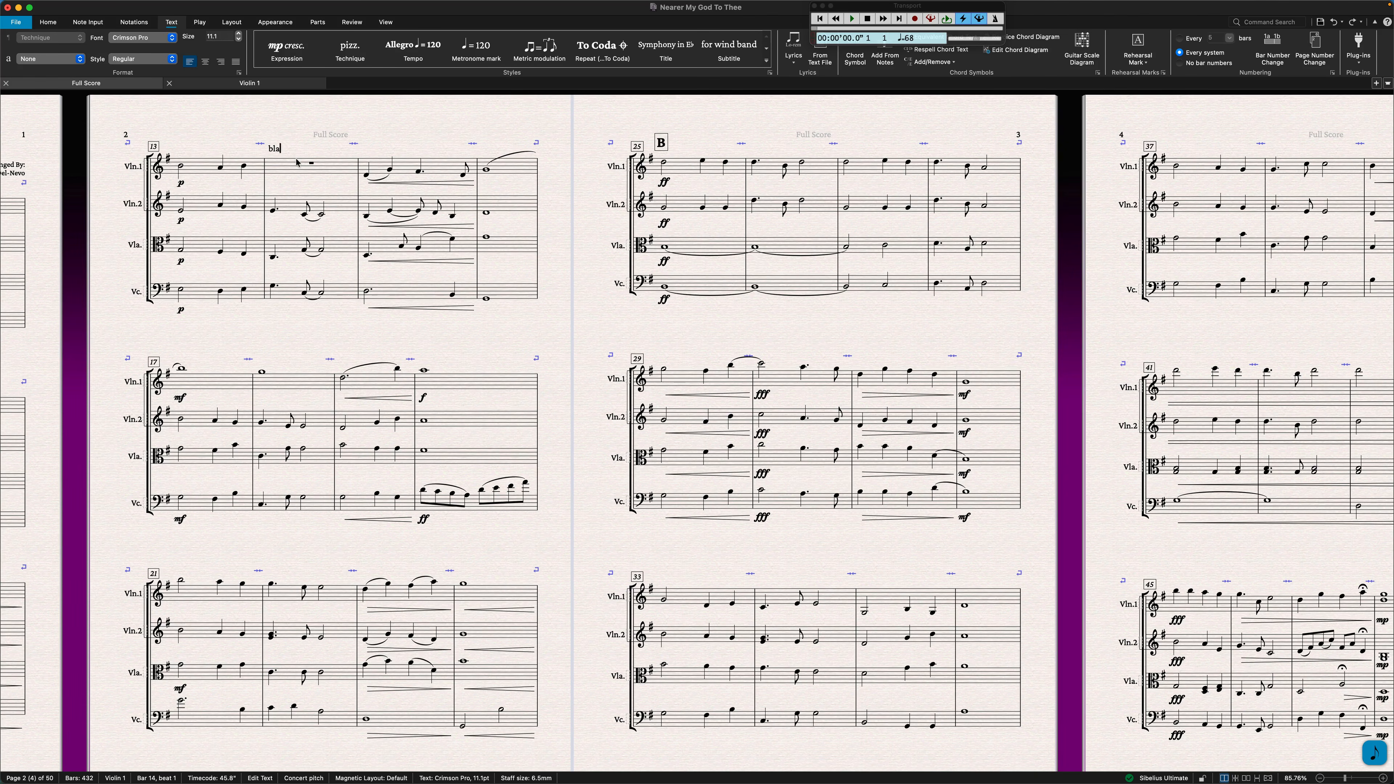
pyautogui.press('Escape')
pyautogui.press('Escape')
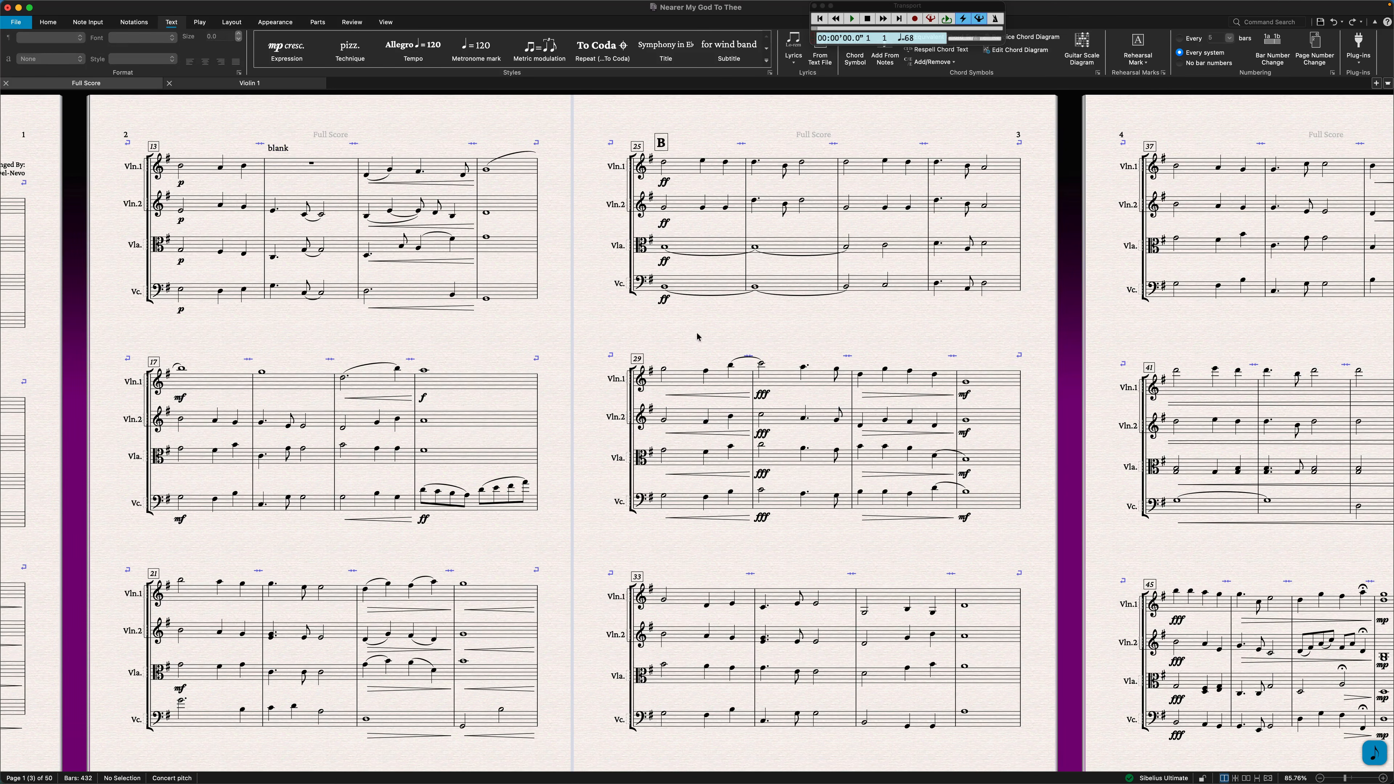
# Clear bar 43 of Violin 1 and add the same "blank" technique text used at bar 14 above it.
pyautogui.hscroll(10, 697, 336)
pyautogui.click(740, 393)
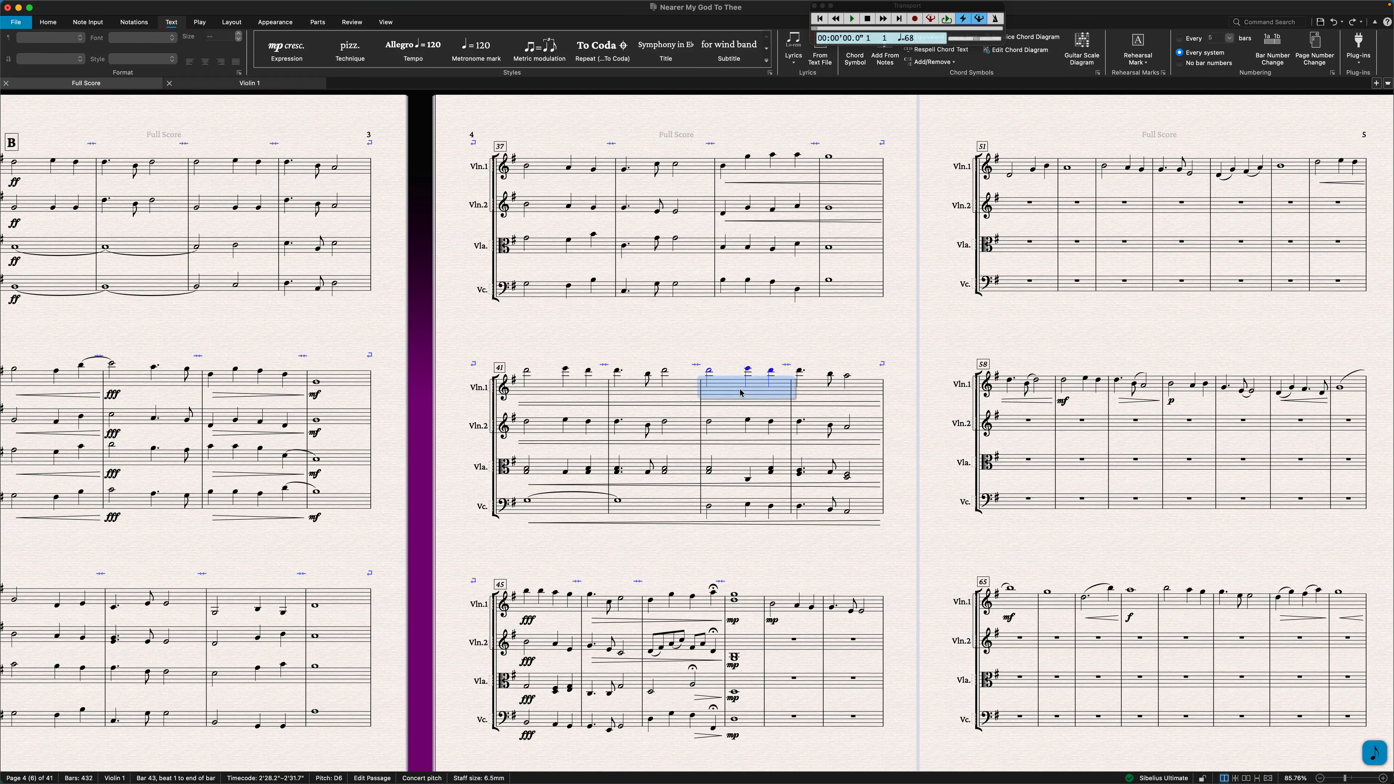
pyautogui.press('Delete')
pyautogui.hscroll(5, 362, 303)
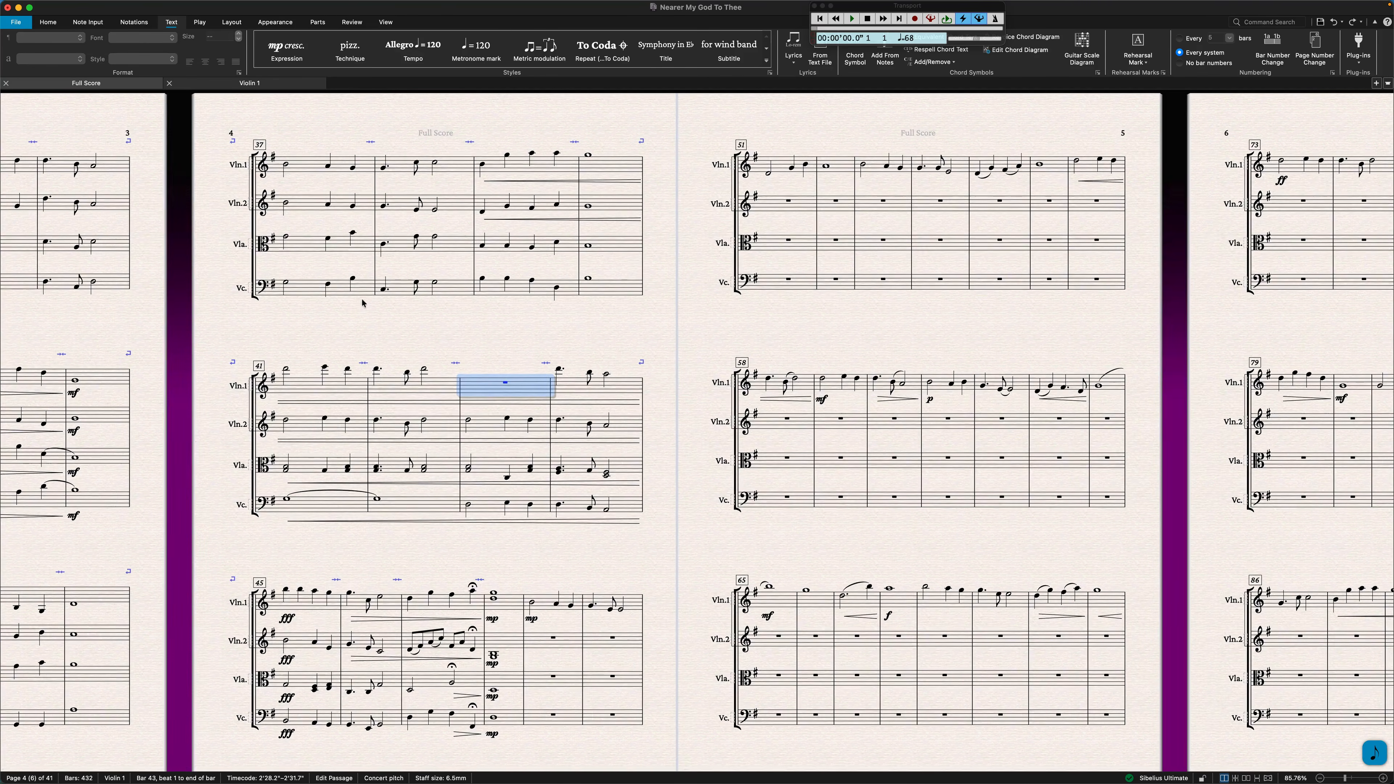
pyautogui.hscroll(-10, 362, 303)
pyautogui.click(146, 147)
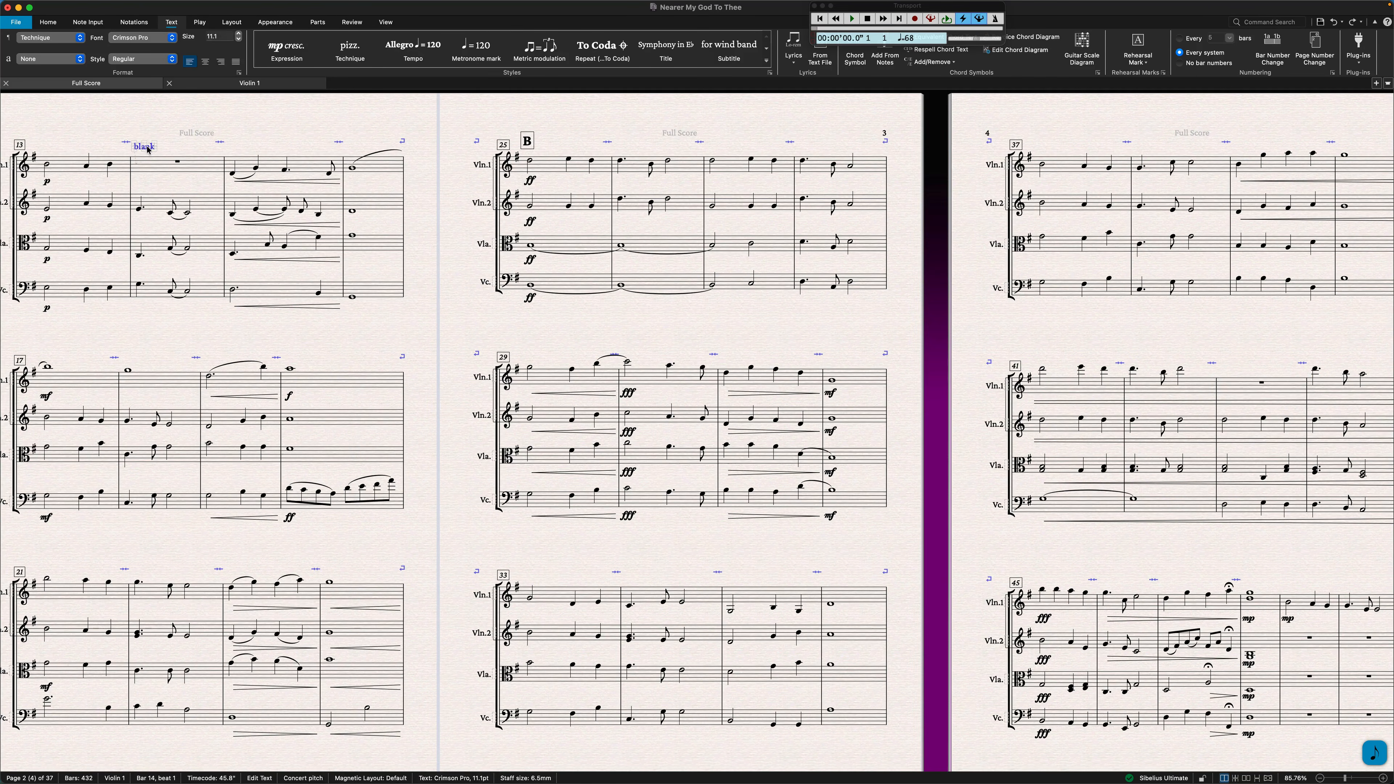
pyautogui.hscroll(8, 1173, 542)
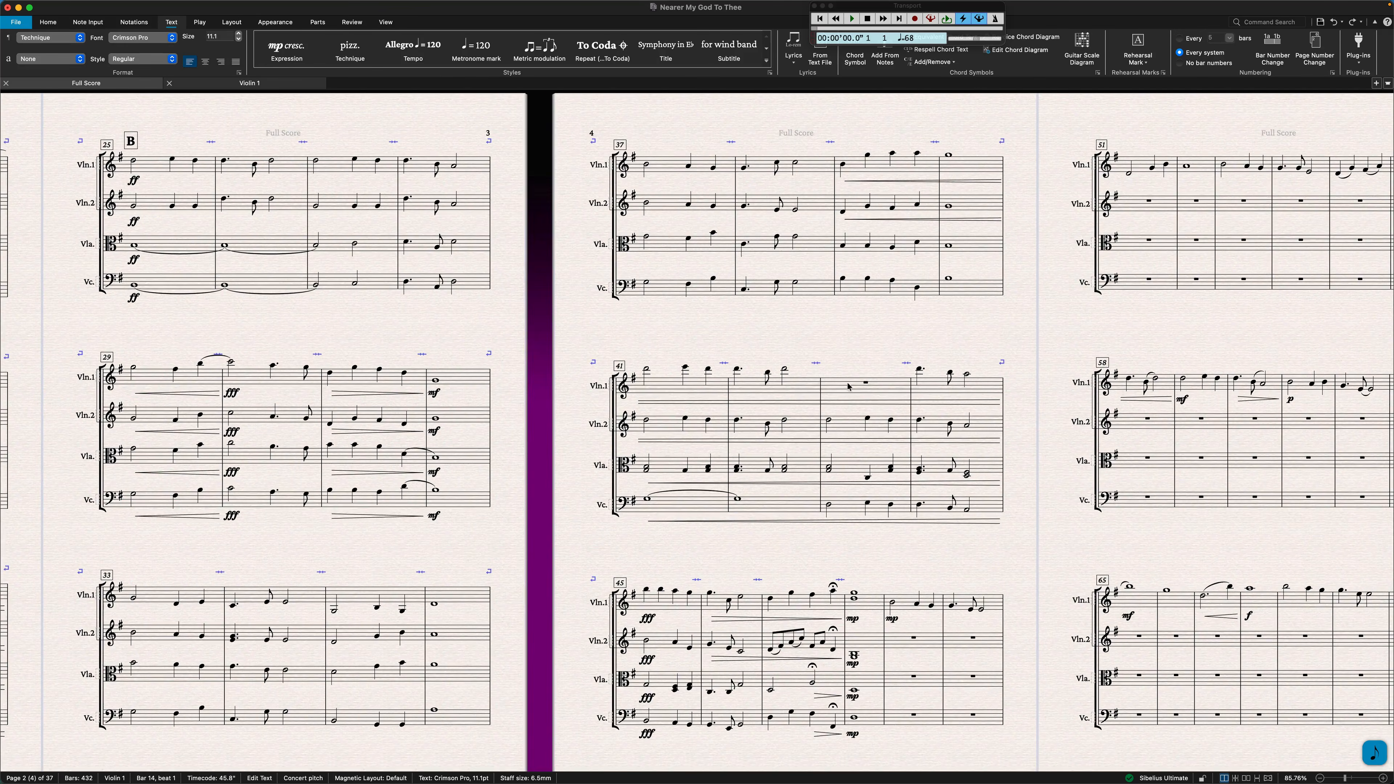
pyautogui.click(864, 384)
pyautogui.press('super+t')
# Clear bars 84 and 85 of Violin 1 and add the technique text "blank" above bar 85.
pyautogui.hscroll(15, 911, 410)
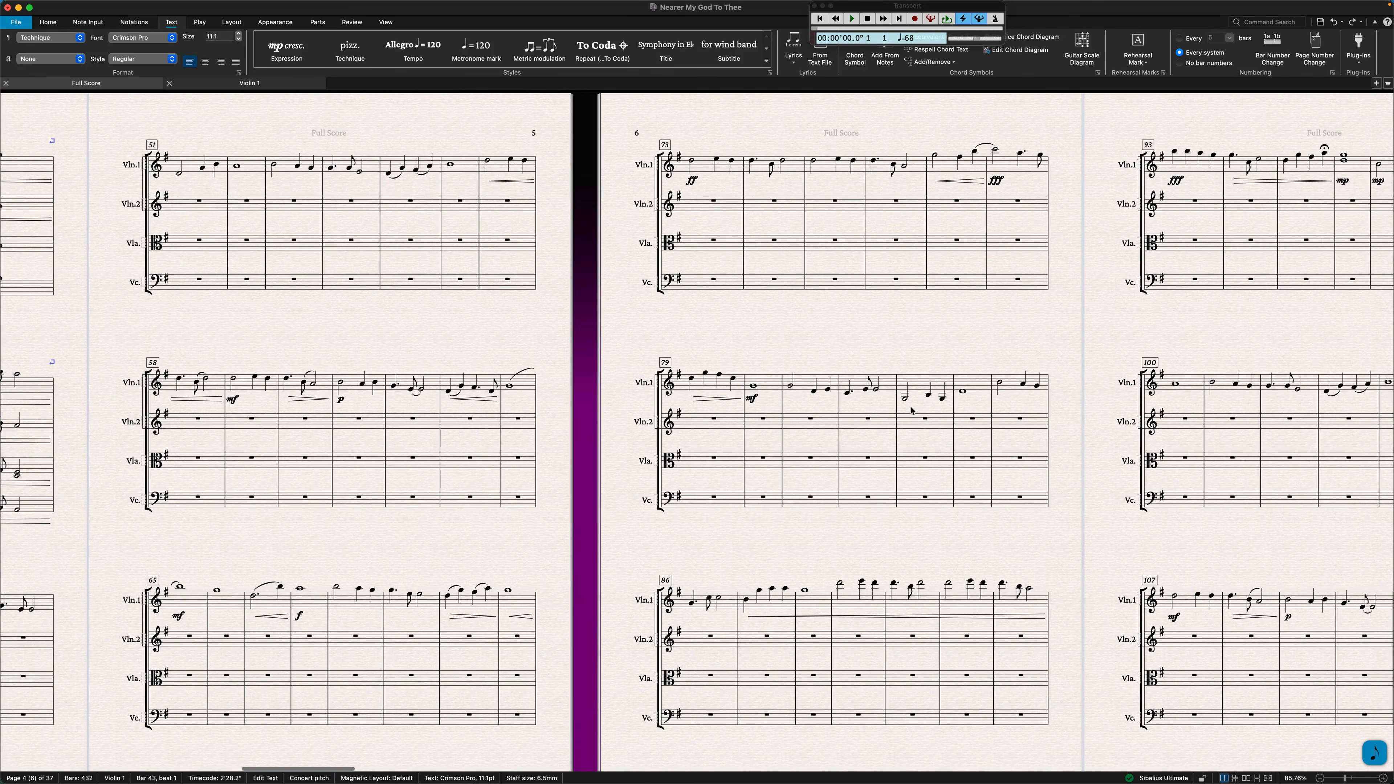
pyautogui.click(978, 391)
pyautogui.keyDown('shift'); pyautogui.click(1007, 388); pyautogui.keyUp('shift')
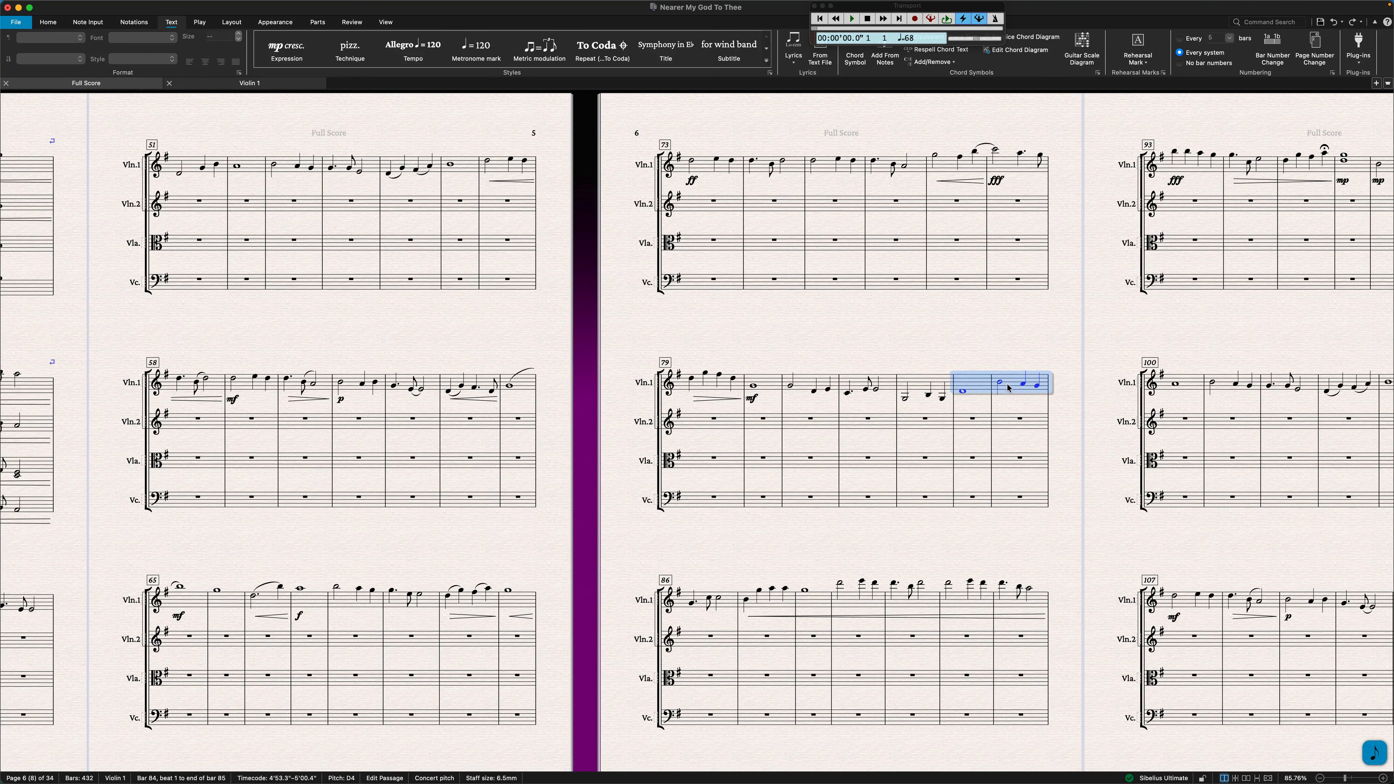
pyautogui.press('Delete')
pyautogui.click(1029, 379)
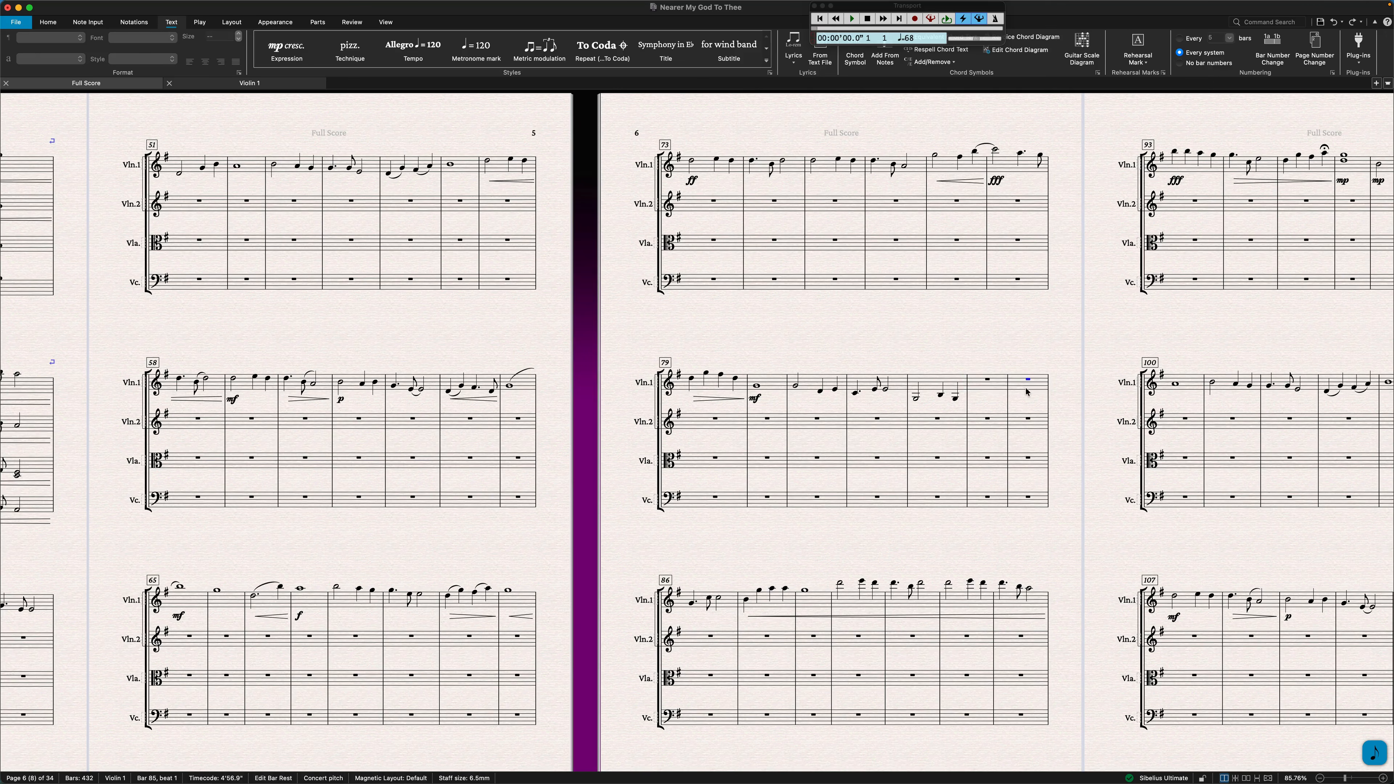
pyautogui.press('super+t')
pyautogui.write('blank')
# Clear bars 127 and 218 of Violin 1 and add the technique text "blank" above bar 218.
pyautogui.hscroll(10, 1027, 392)
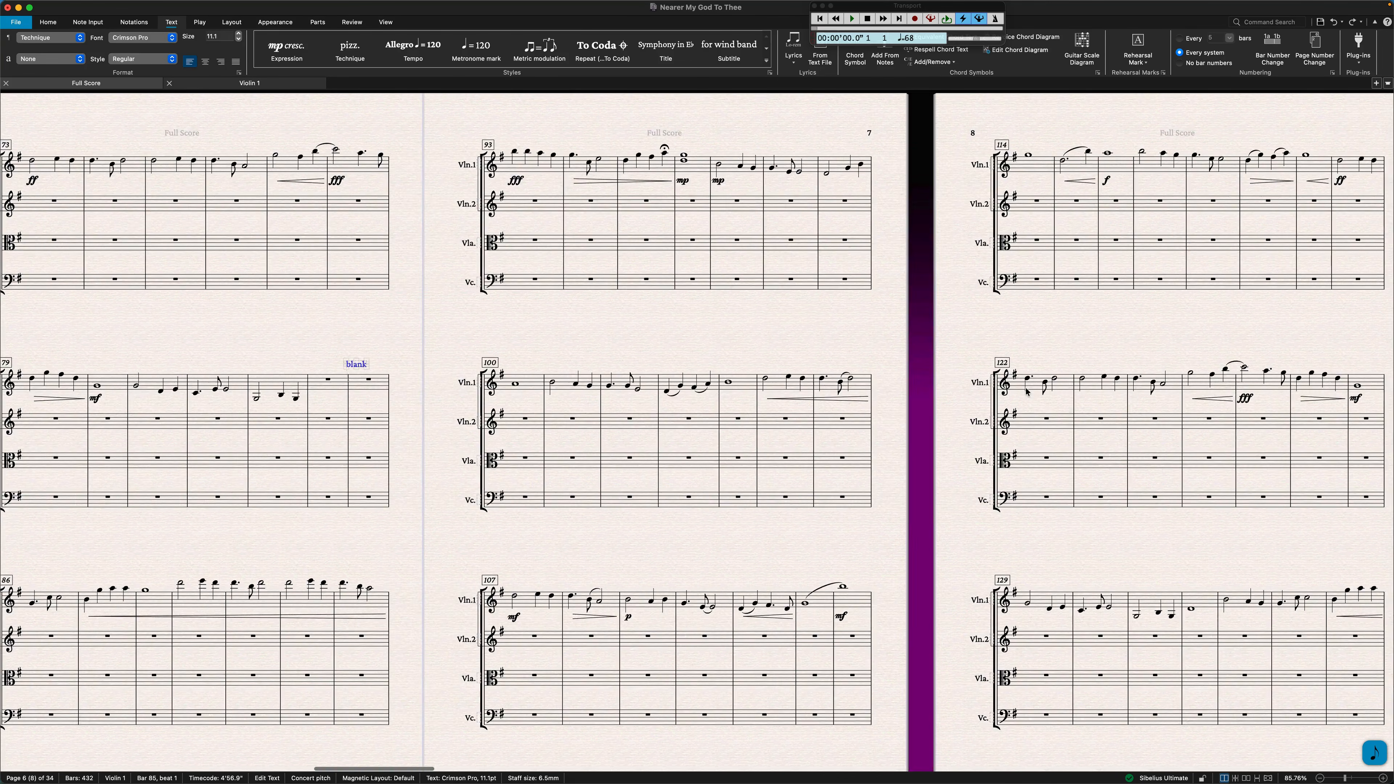
pyautogui.click(1045, 392)
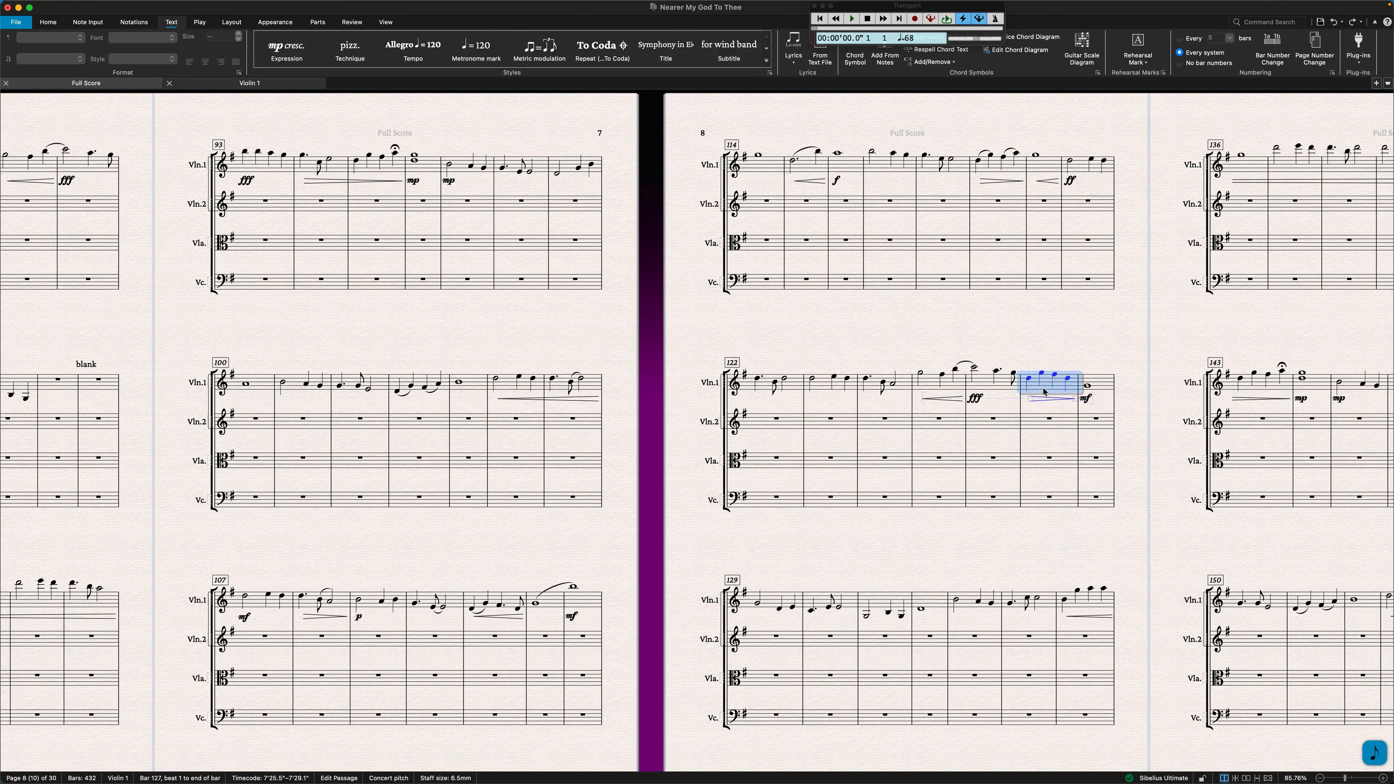
pyautogui.hscroll(12, 1045, 392)
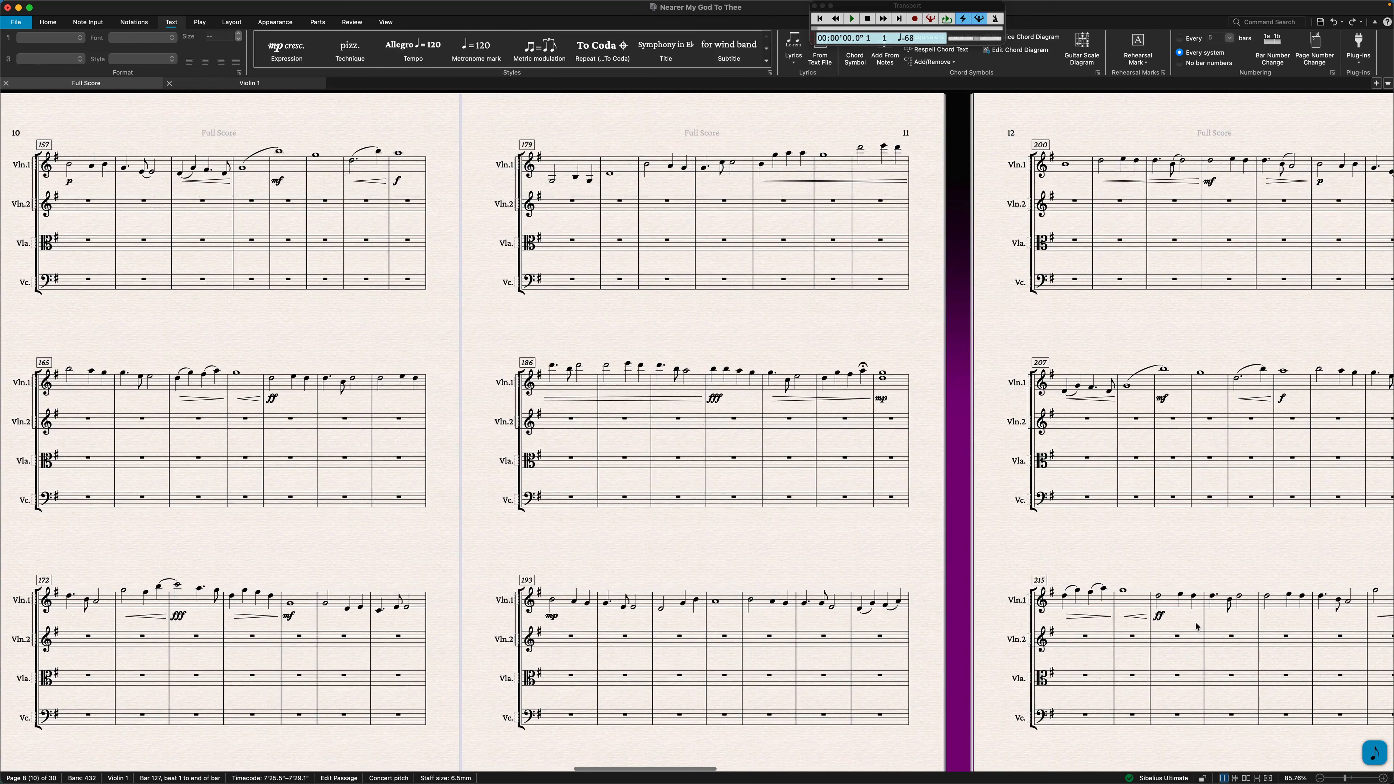
pyautogui.click(1229, 601)
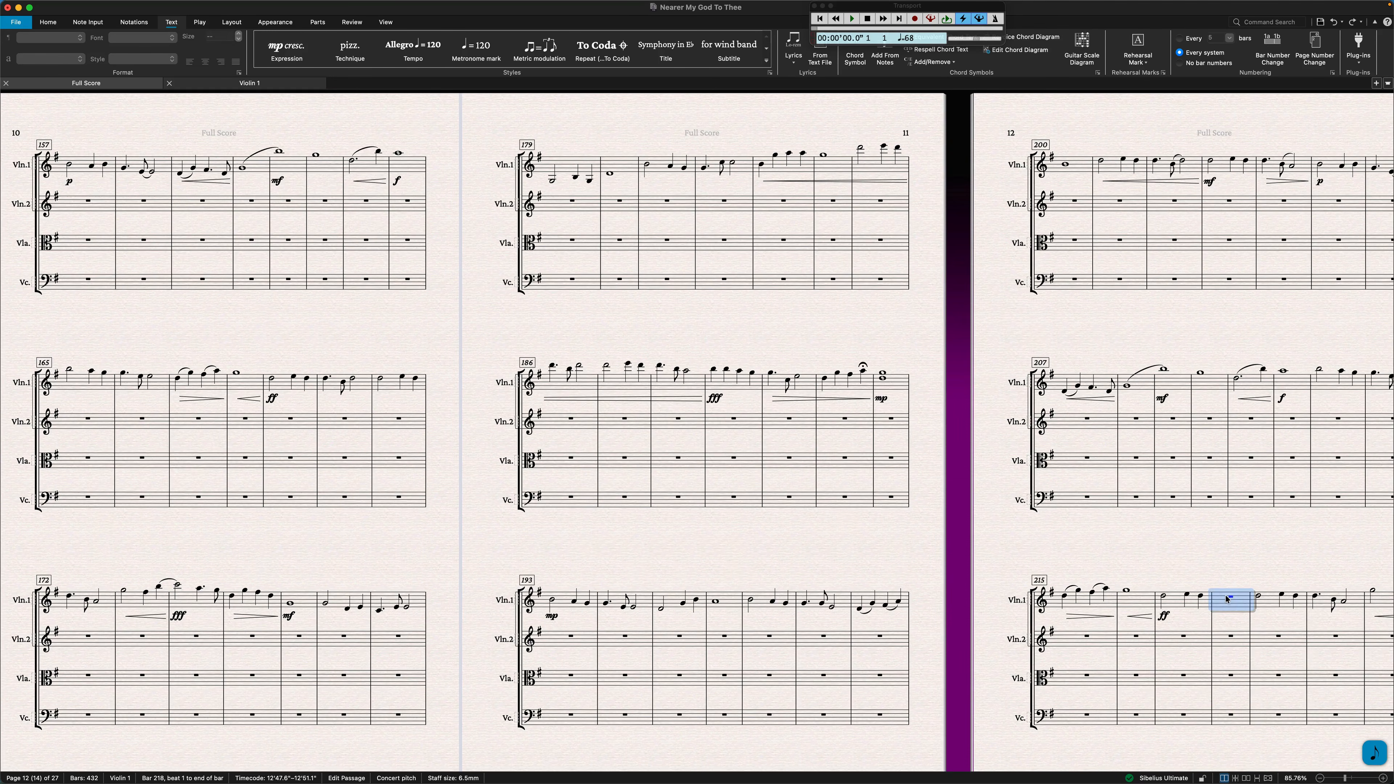
pyautogui.press('super+t')
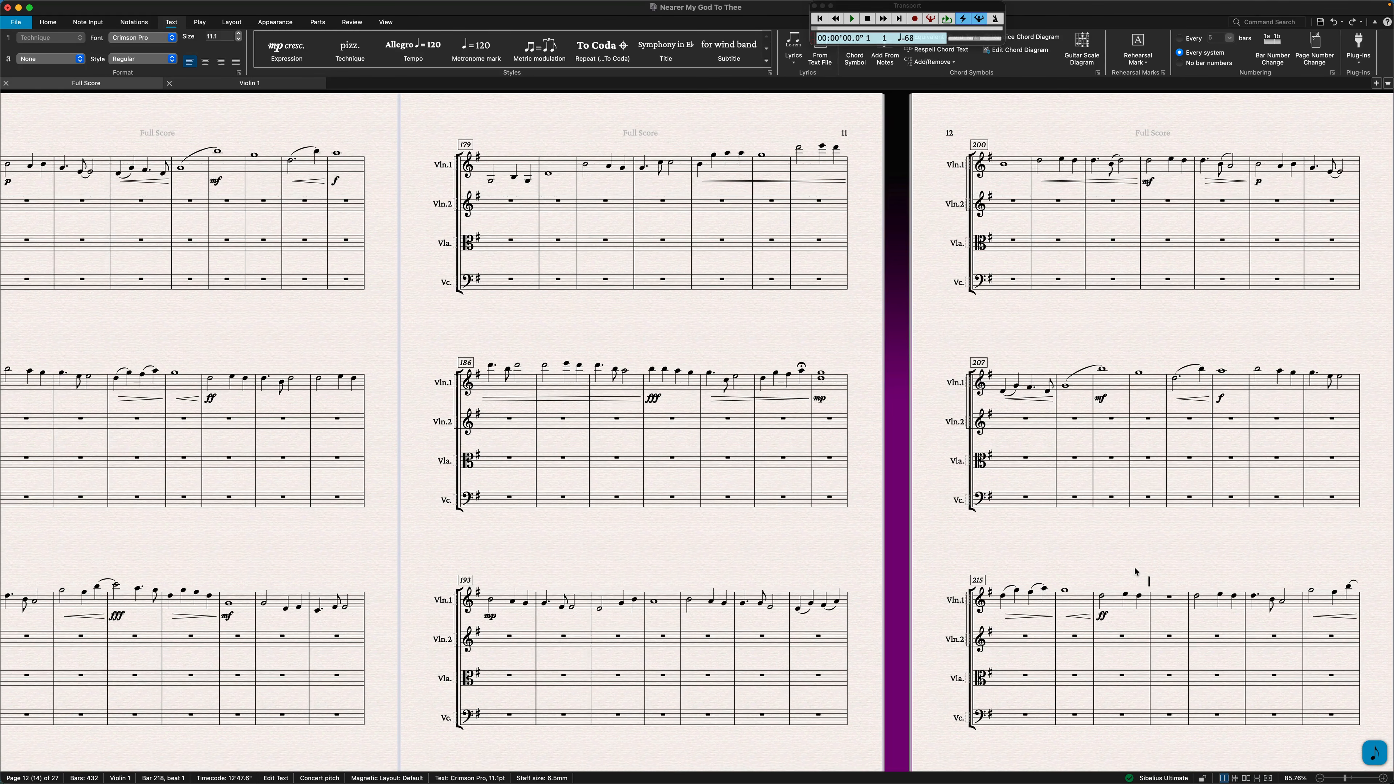
pyautogui.write('blank')
# Add the technique text "blank" above the cleared bar 127 of Violin 1.
pyautogui.hscroll(-5, 650, 467)
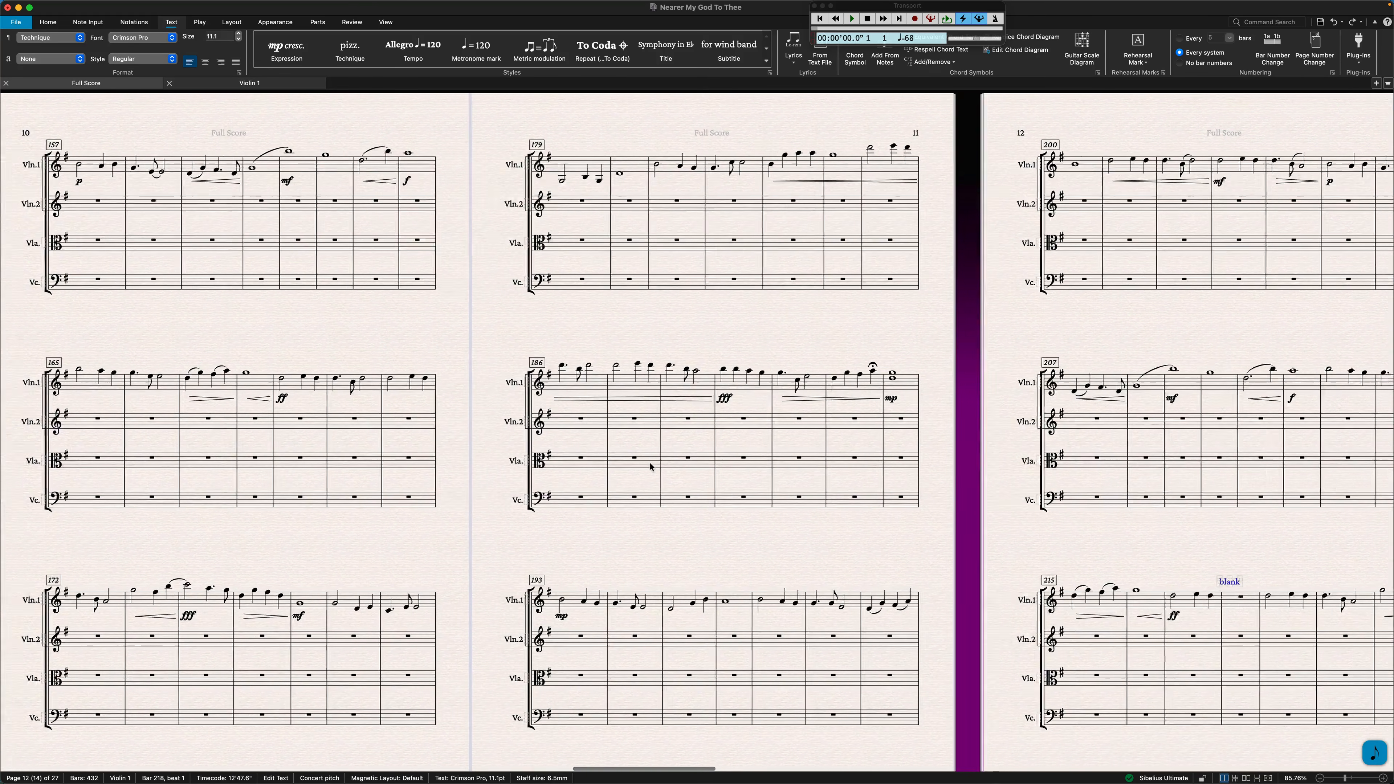
pyautogui.hscroll(-8, 650, 467)
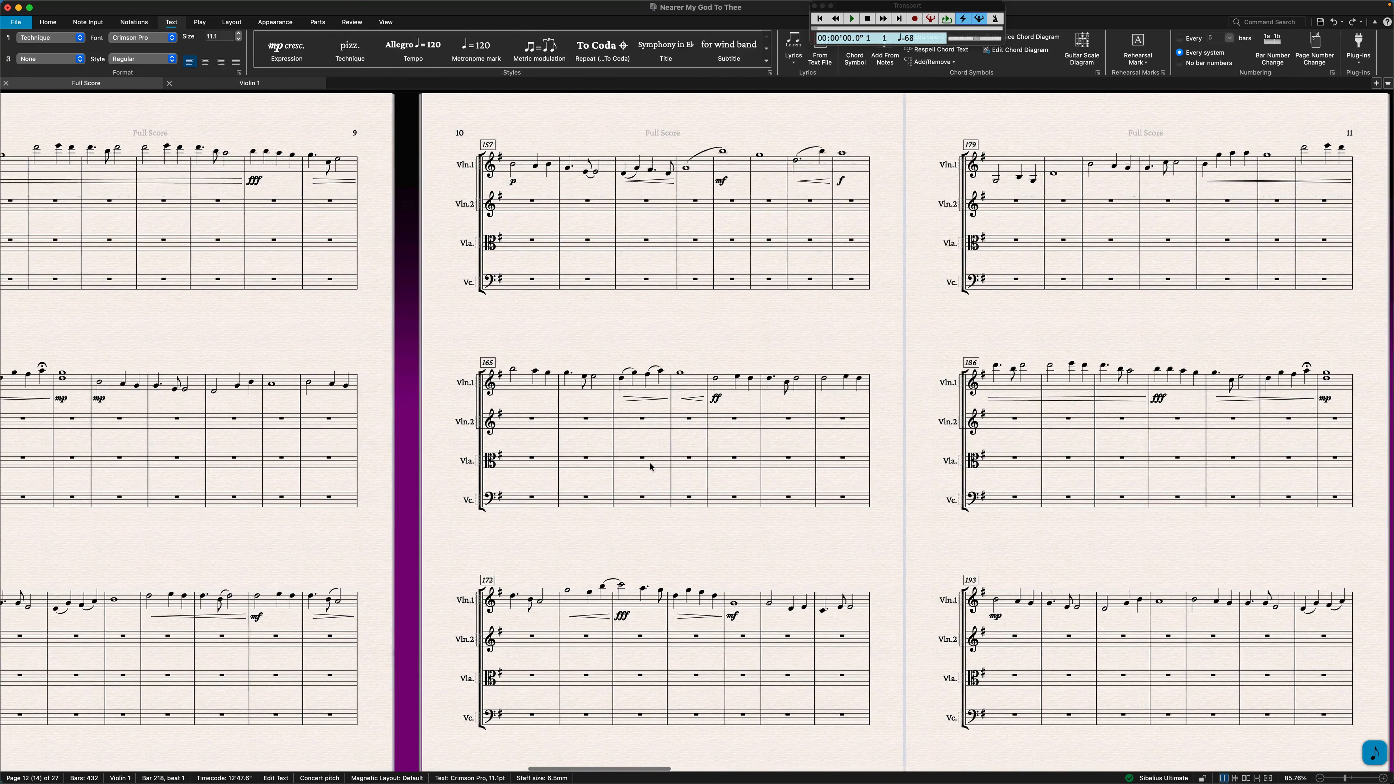
pyautogui.hscroll(-8, 650, 467)
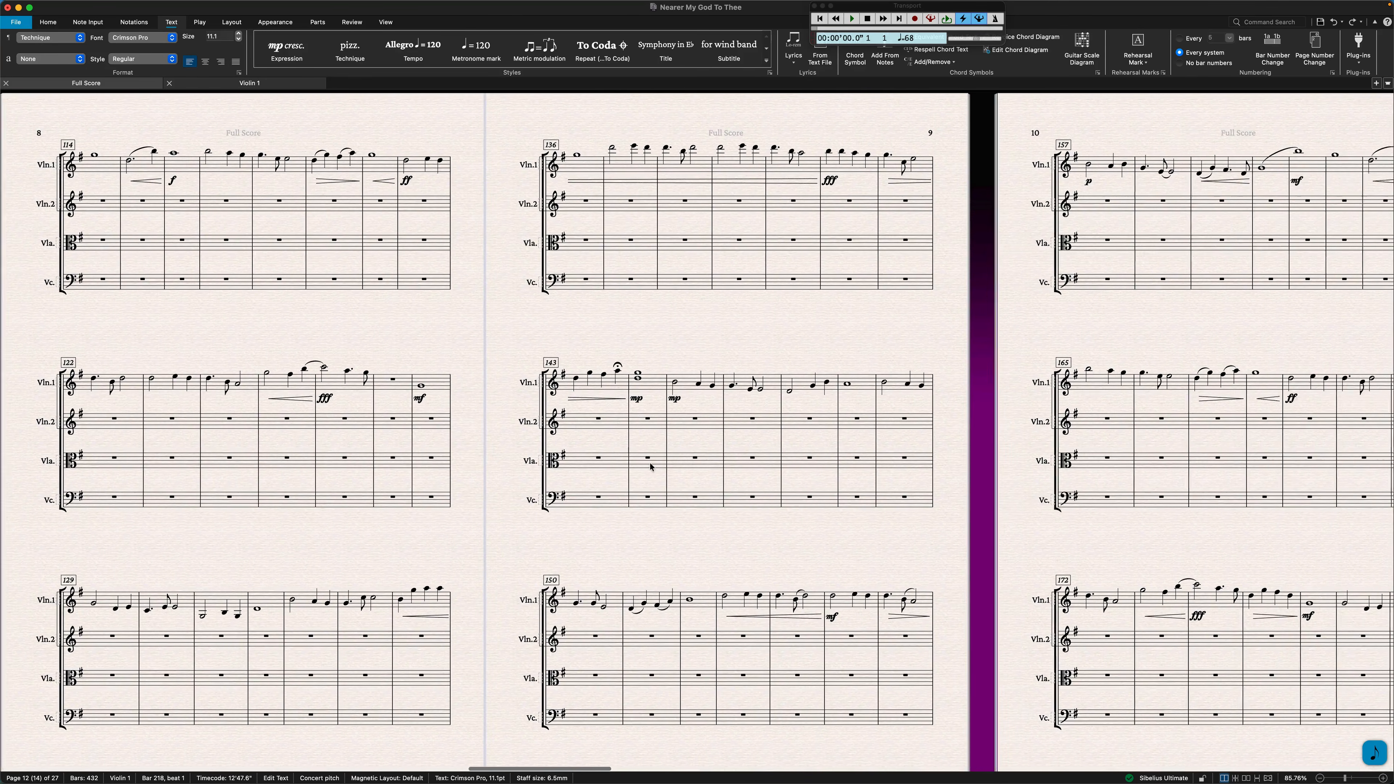
pyautogui.click(468, 380)
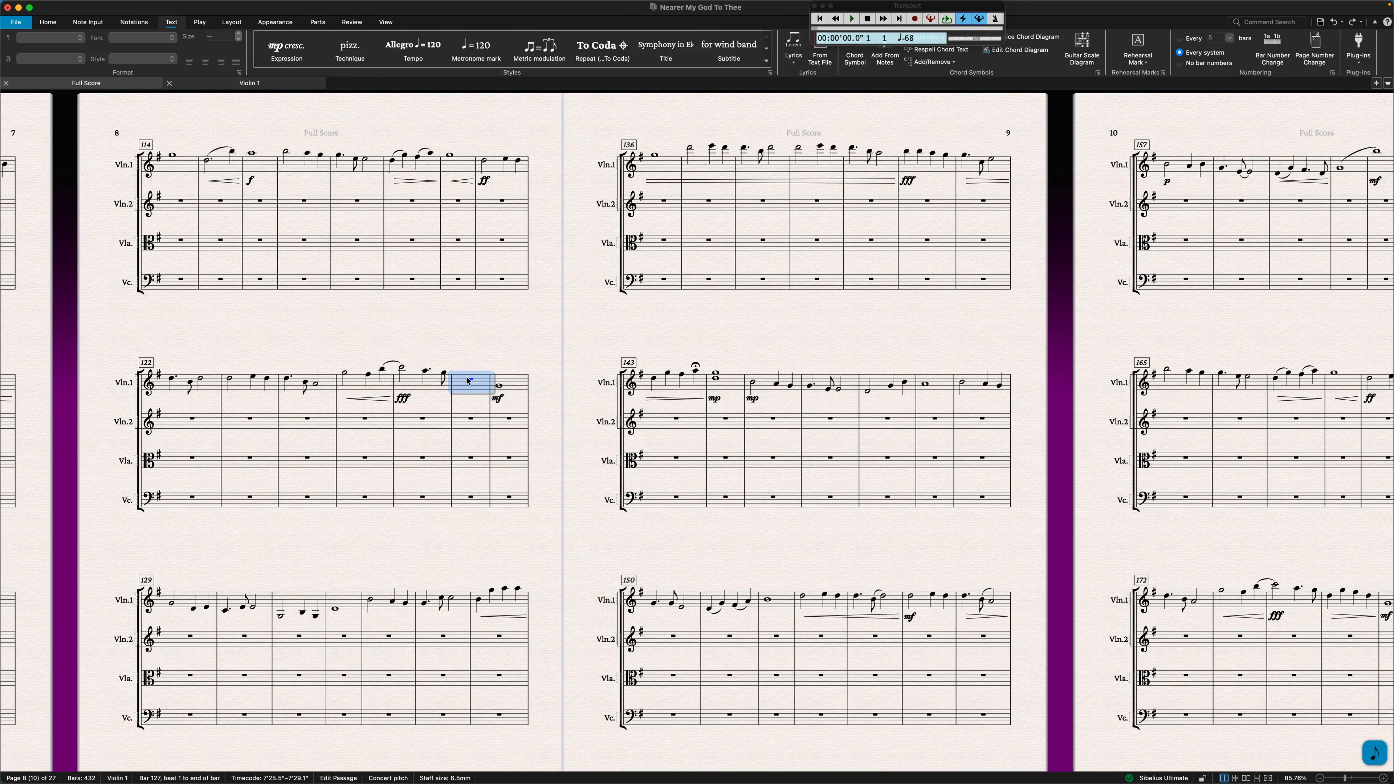
pyautogui.press('super+t')
# Clear bars 252 and 253 of Violin 1 and add the technique text "blank" above bar 253.
pyautogui.hscroll(12, 757, 430)
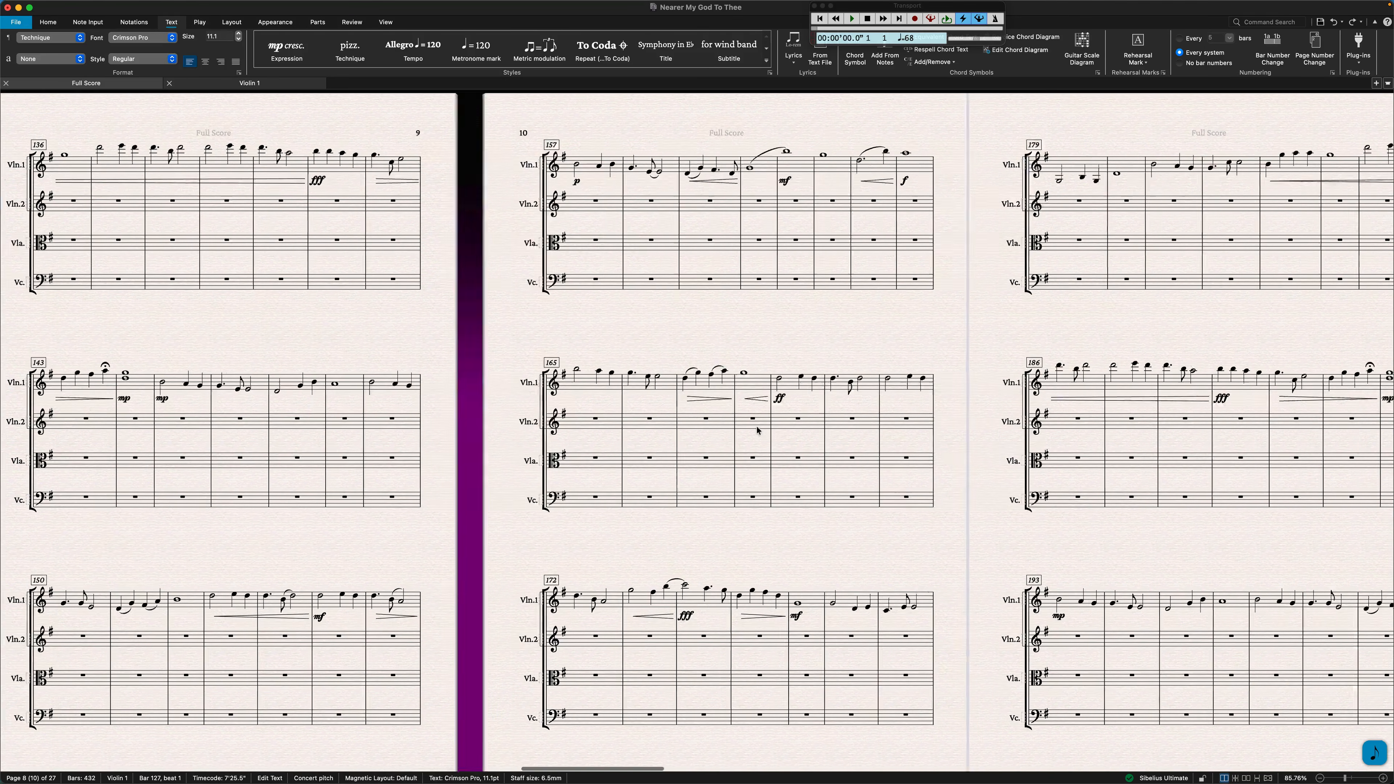
pyautogui.hscroll(20, 757, 429)
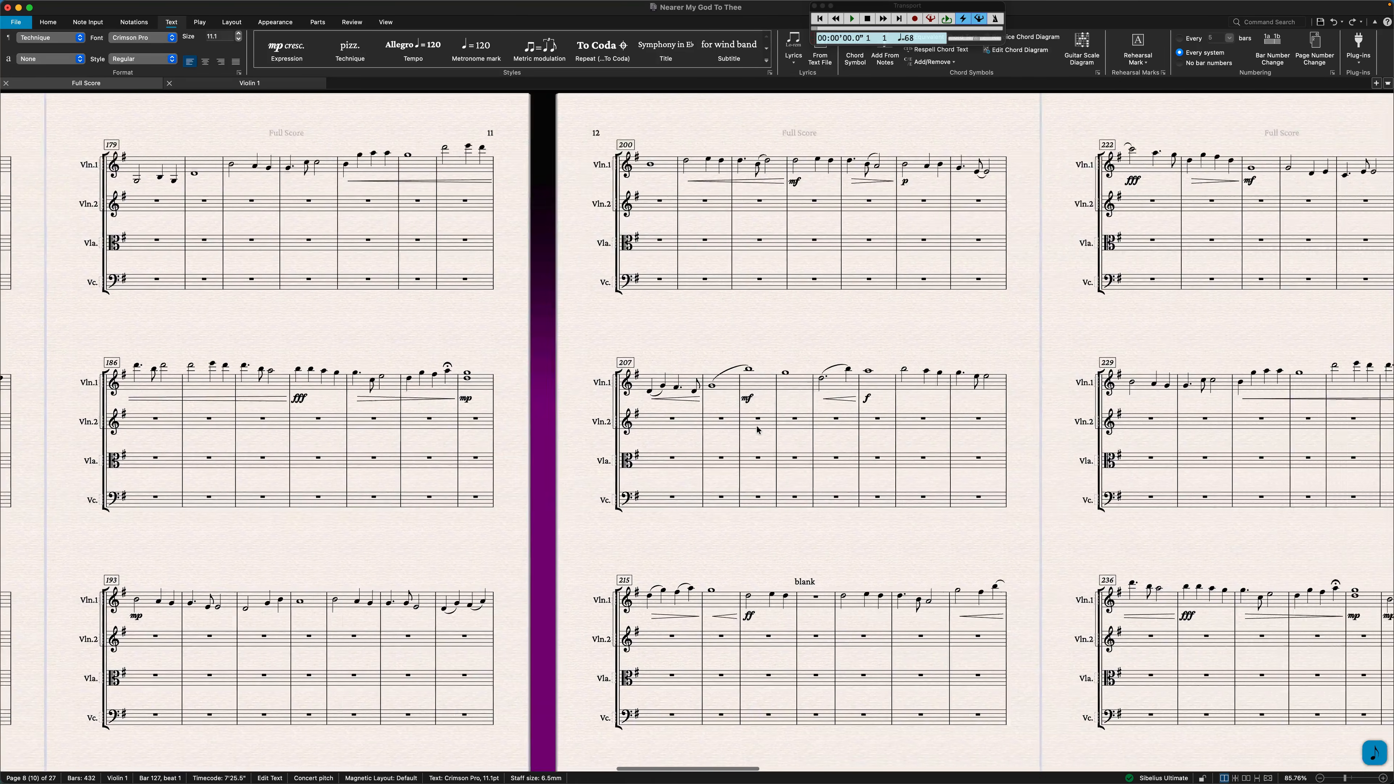
pyautogui.hscroll(10, 756, 429)
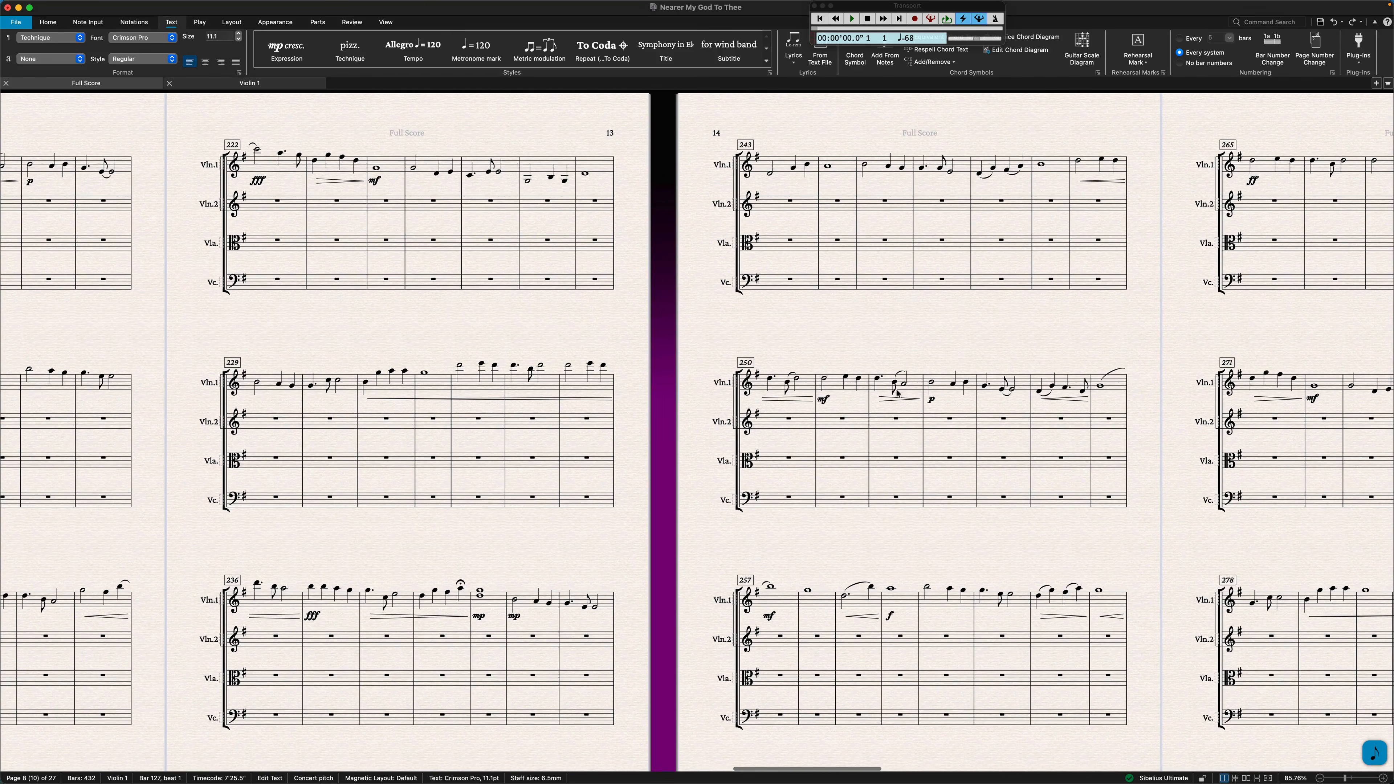
pyautogui.click(897, 389)
pyautogui.keyDown('shift'); pyautogui.click(948, 384); pyautogui.keyUp('shift')
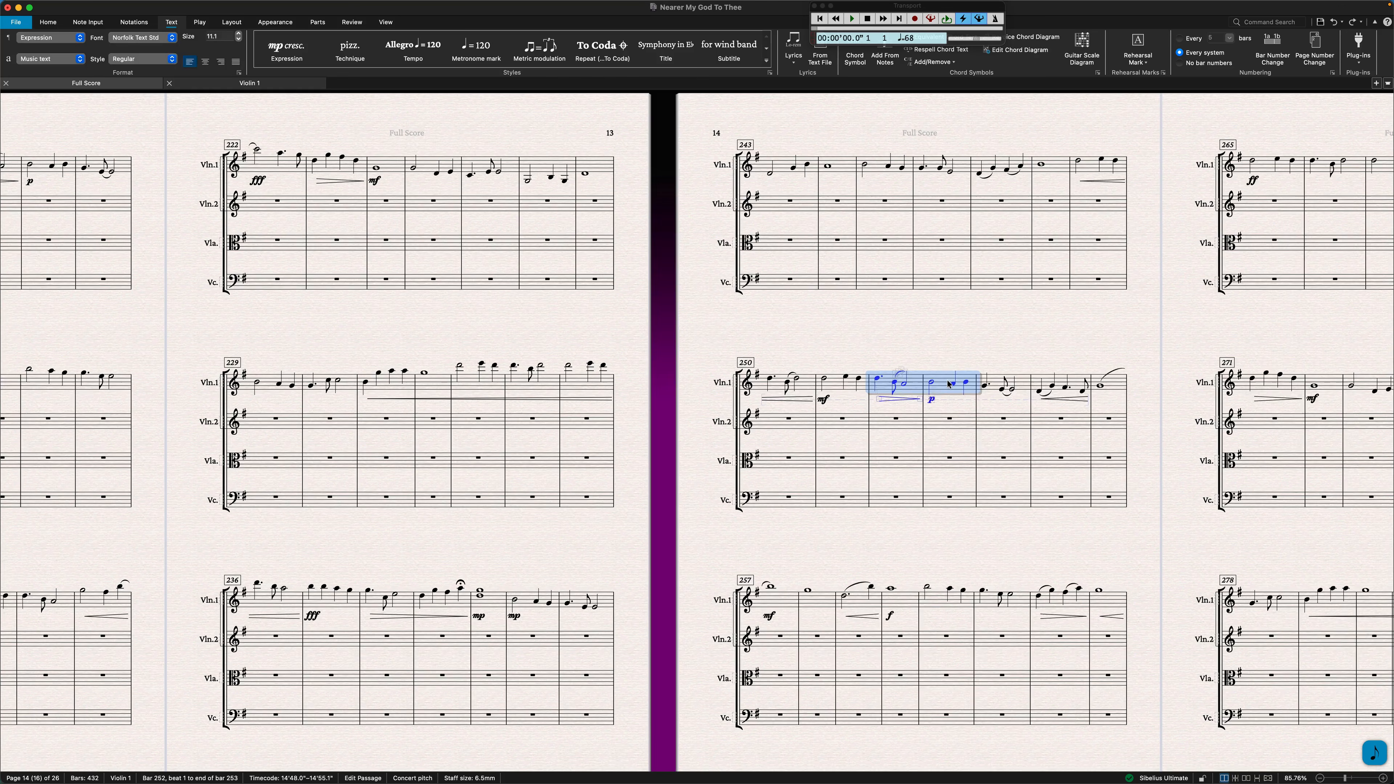
pyautogui.press('Delete')
pyautogui.hotkey('ctrl', 't')
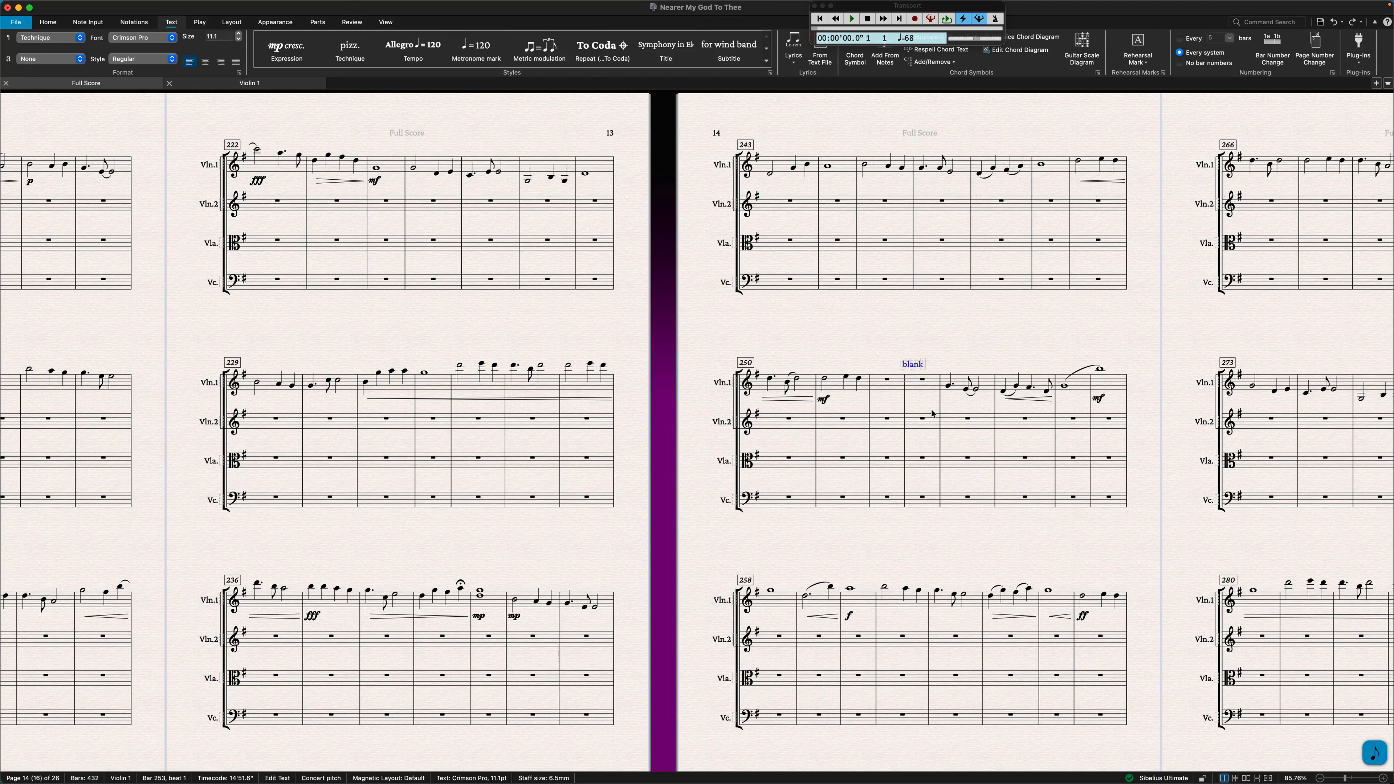
# Clear bars 341 to 343 of Violin 1 and add the technique text "blank" above bar 343.
pyautogui.hscroll(15, 922, 406)
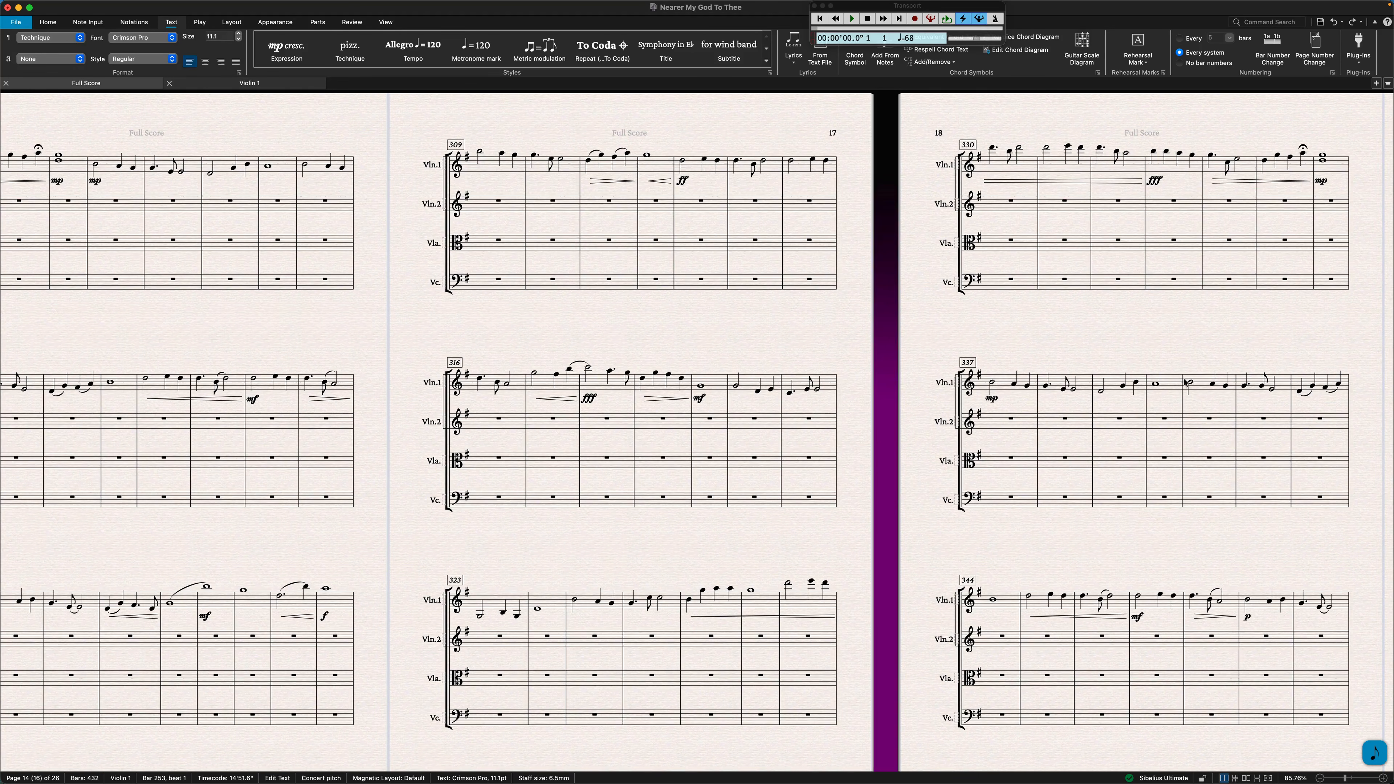
pyautogui.click(1208, 386)
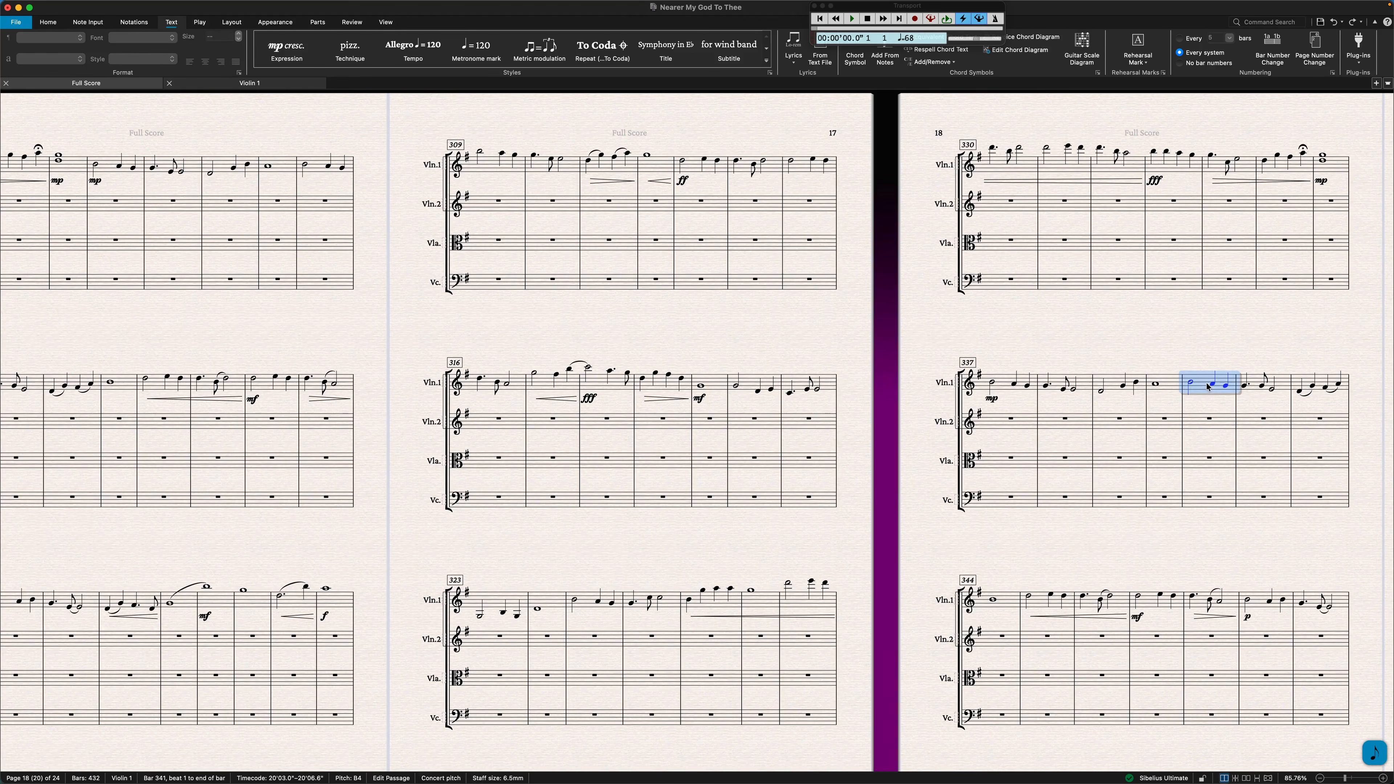
pyautogui.keyDown('shift'); pyautogui.click(1298, 387); pyautogui.keyUp('shift')
pyautogui.keyDown('shift'); pyautogui.click(1344, 383); pyautogui.keyUp('shift')
pyautogui.press('Delete')
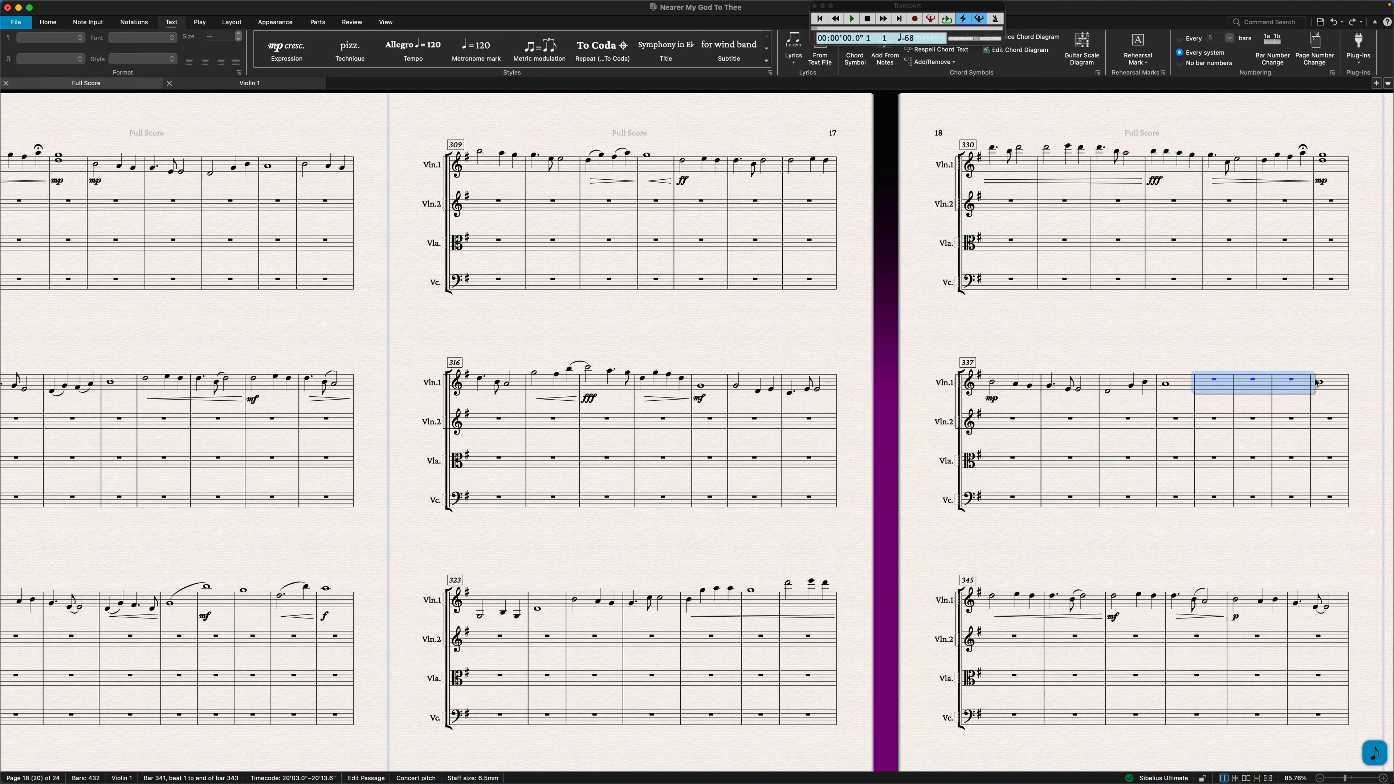
pyautogui.click(1291, 384)
pyautogui.press('super+v')
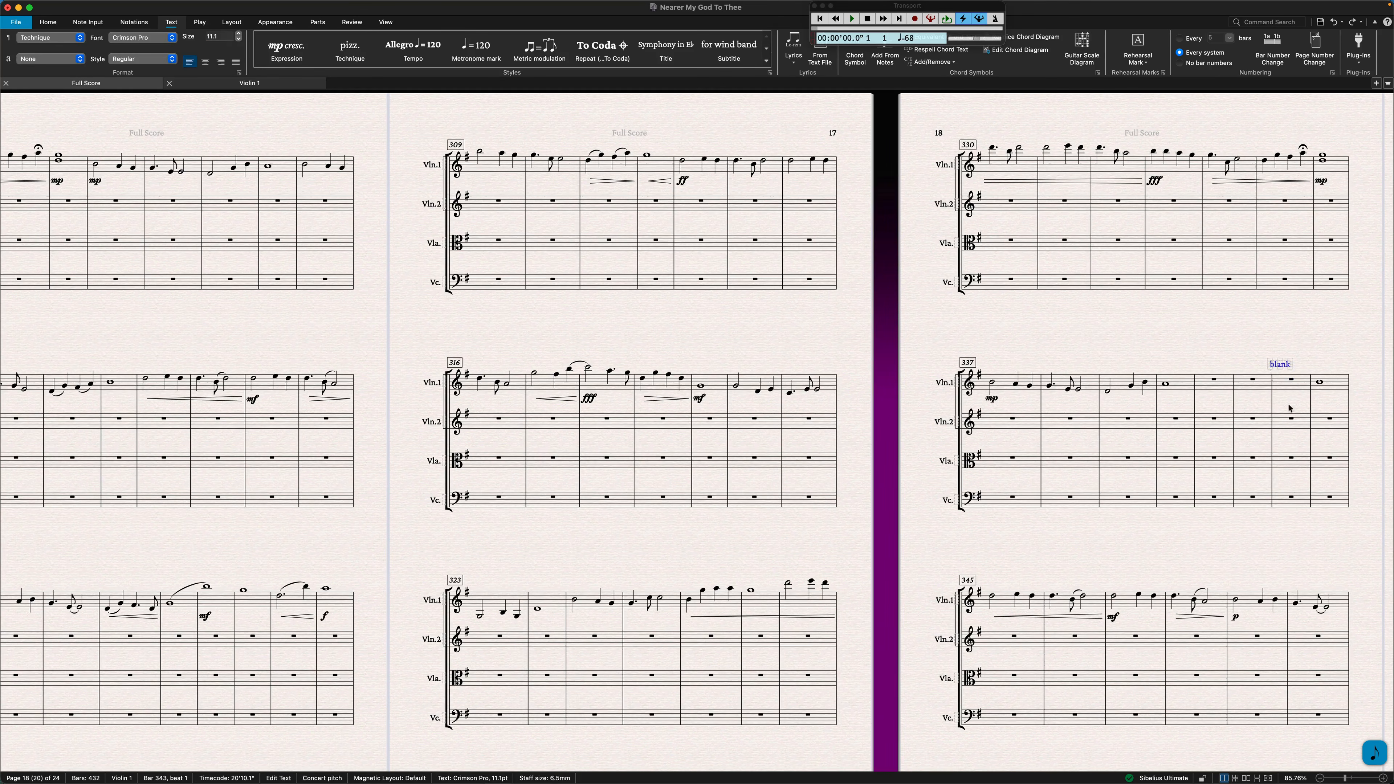
# Clear bar 407 of Violin 1, add the technique text "blank" above it and deselect everything.
pyautogui.hscroll(10, 1289, 407)
pyautogui.hscroll(15, 1268, 421)
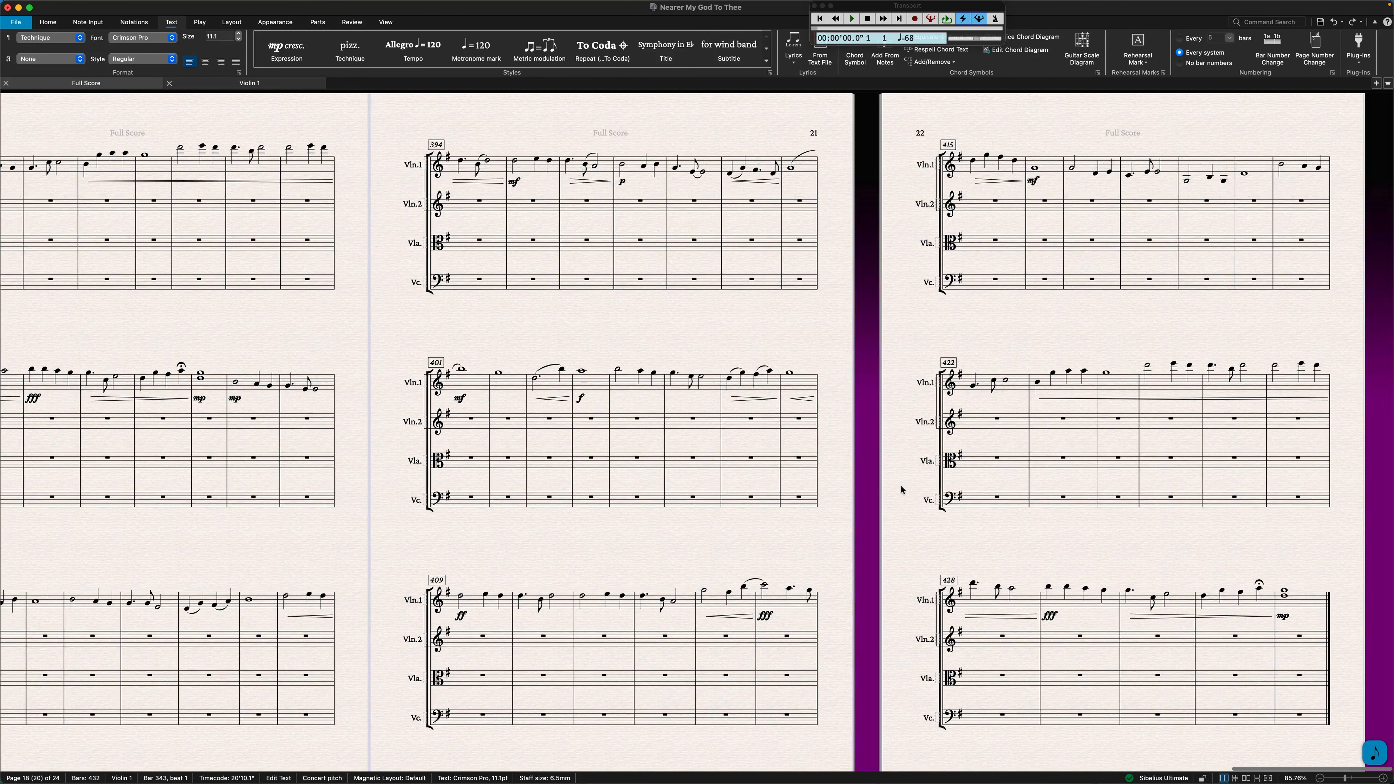
pyautogui.click(747, 384)
pyautogui.press('Delete')
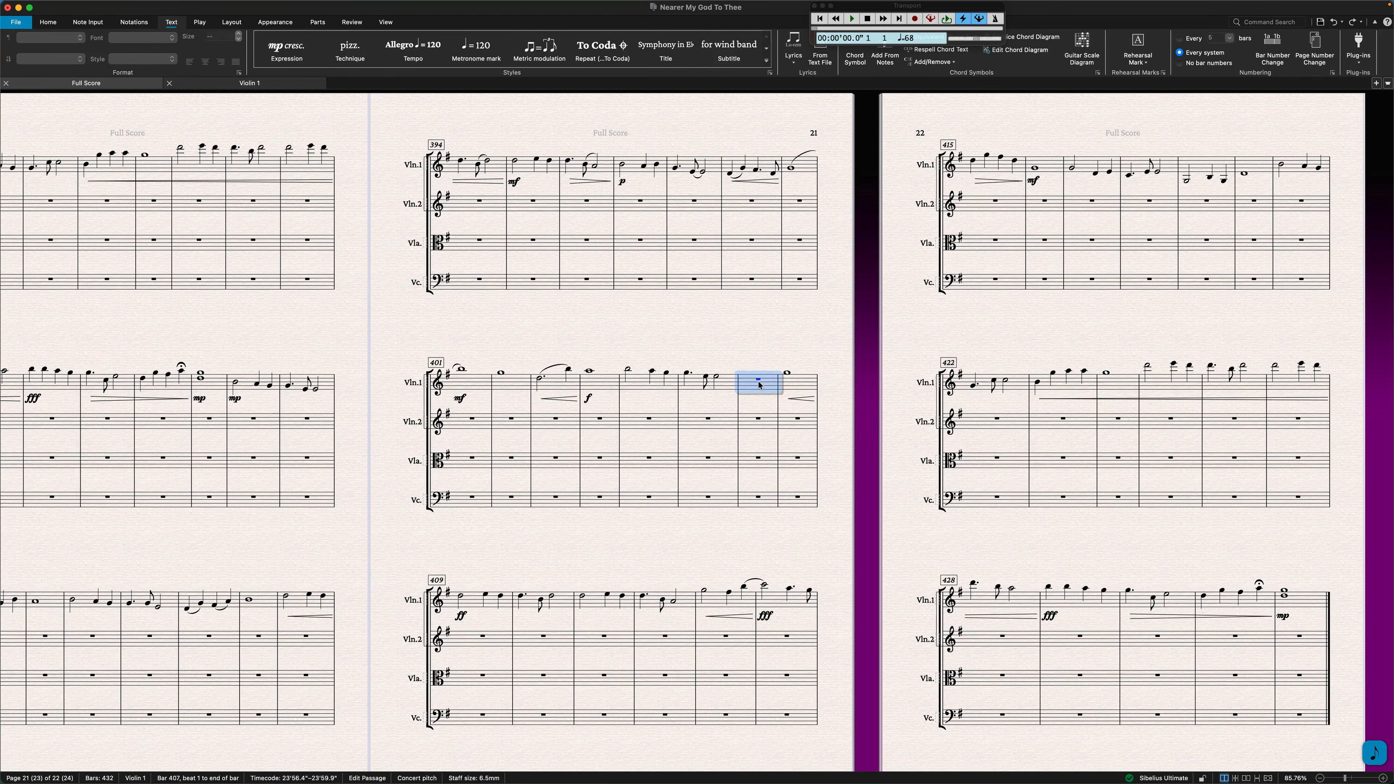
pyautogui.hotkey('ctrl', 't')
pyautogui.write('blank')
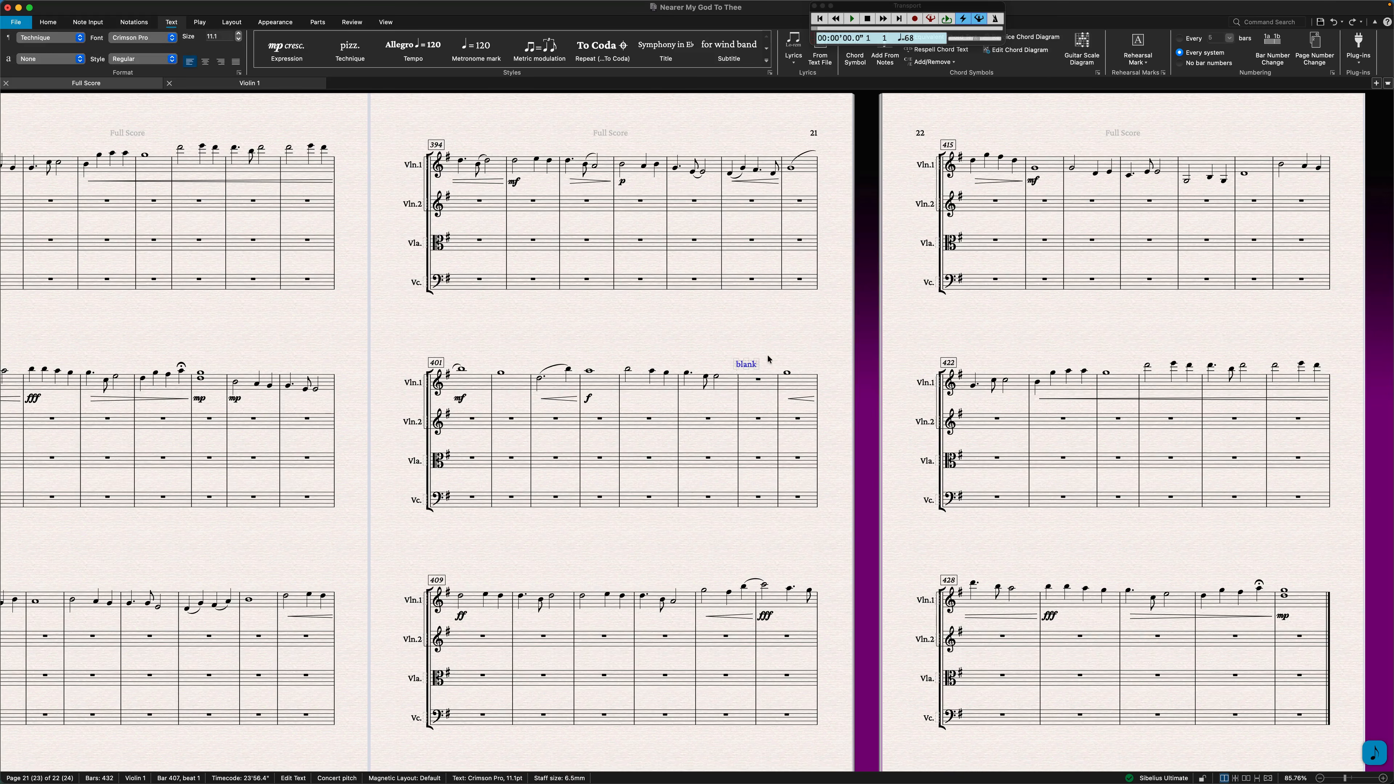
pyautogui.press('Escape')
pyautogui.press('Escape')
# Open the Violin 1 part and examine the bars marked "blank", the multirest and the page turns across all its pages.
pyautogui.hscroll(-10, 769, 360)
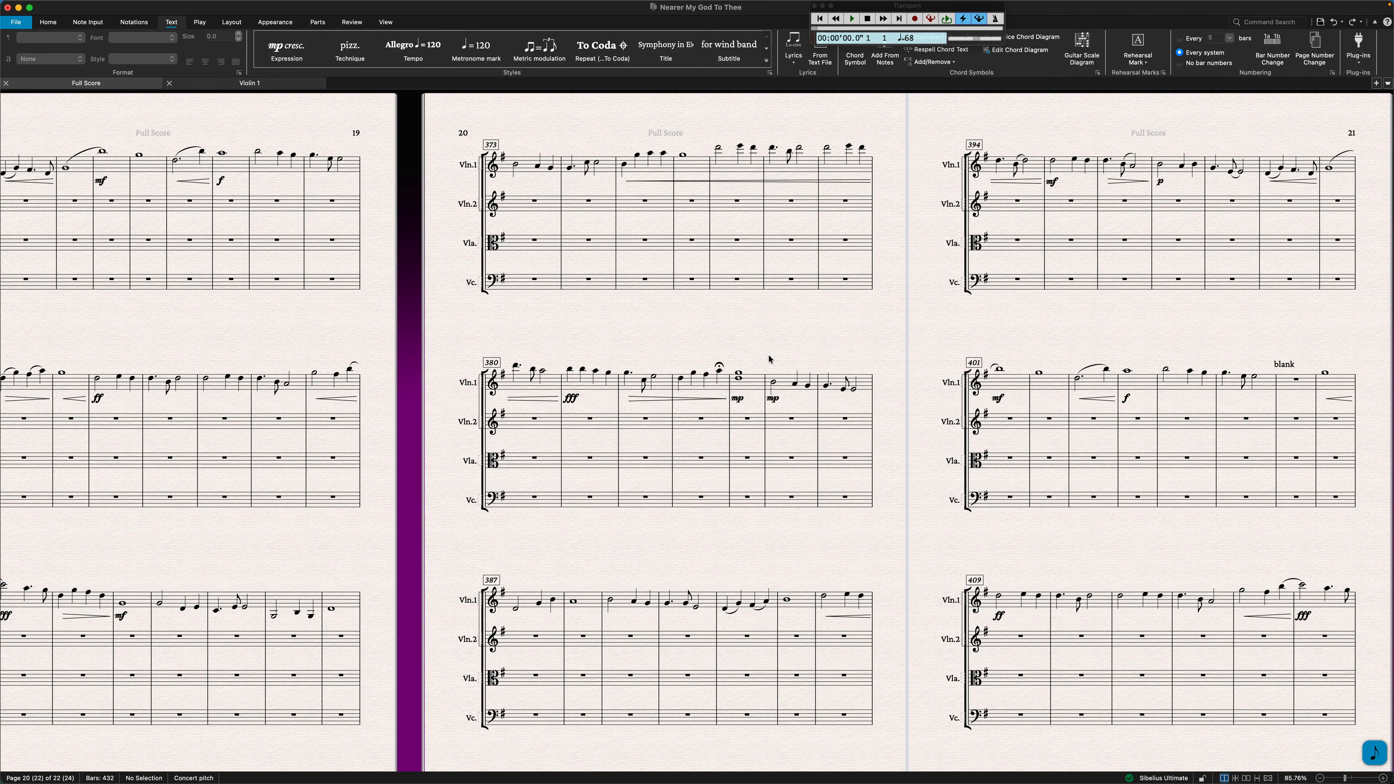
pyautogui.click(258, 83)
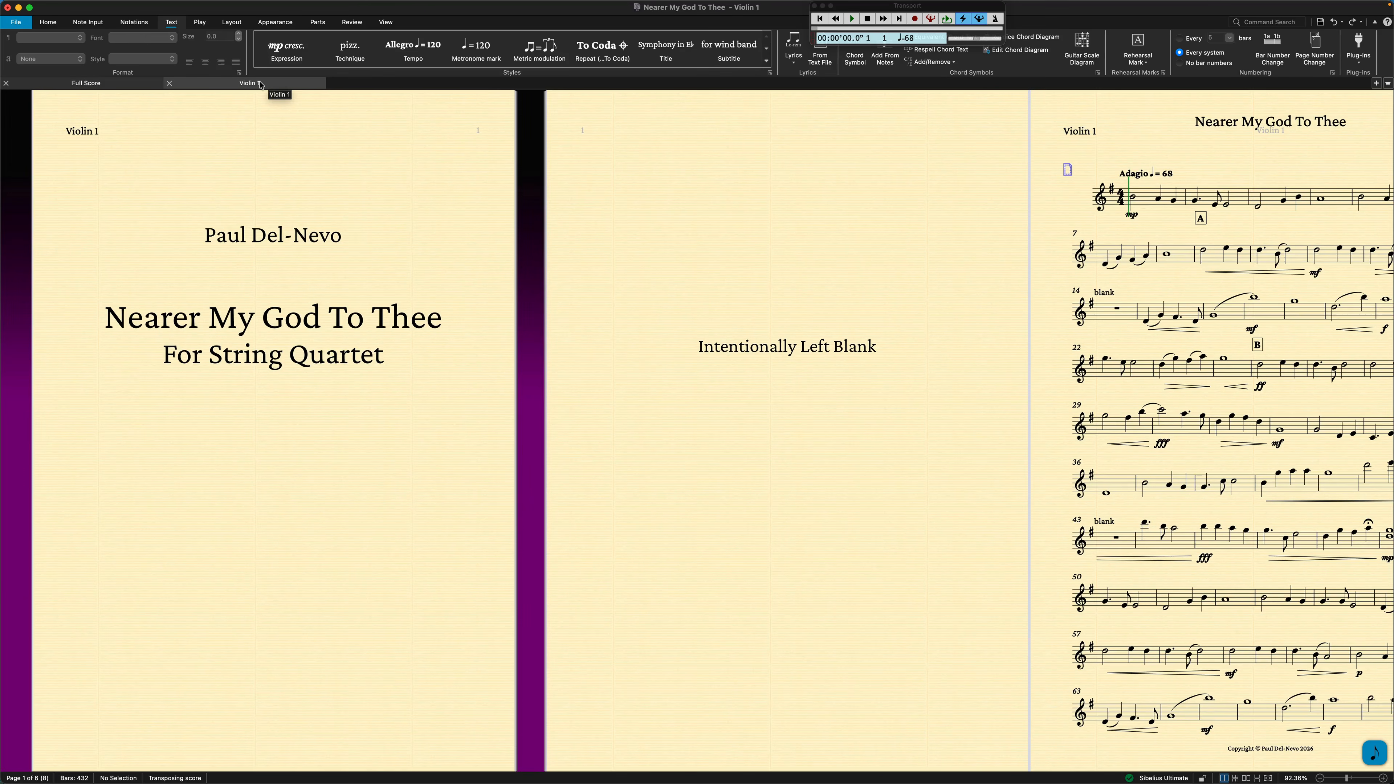
pyautogui.hscroll(10, 561, 375)
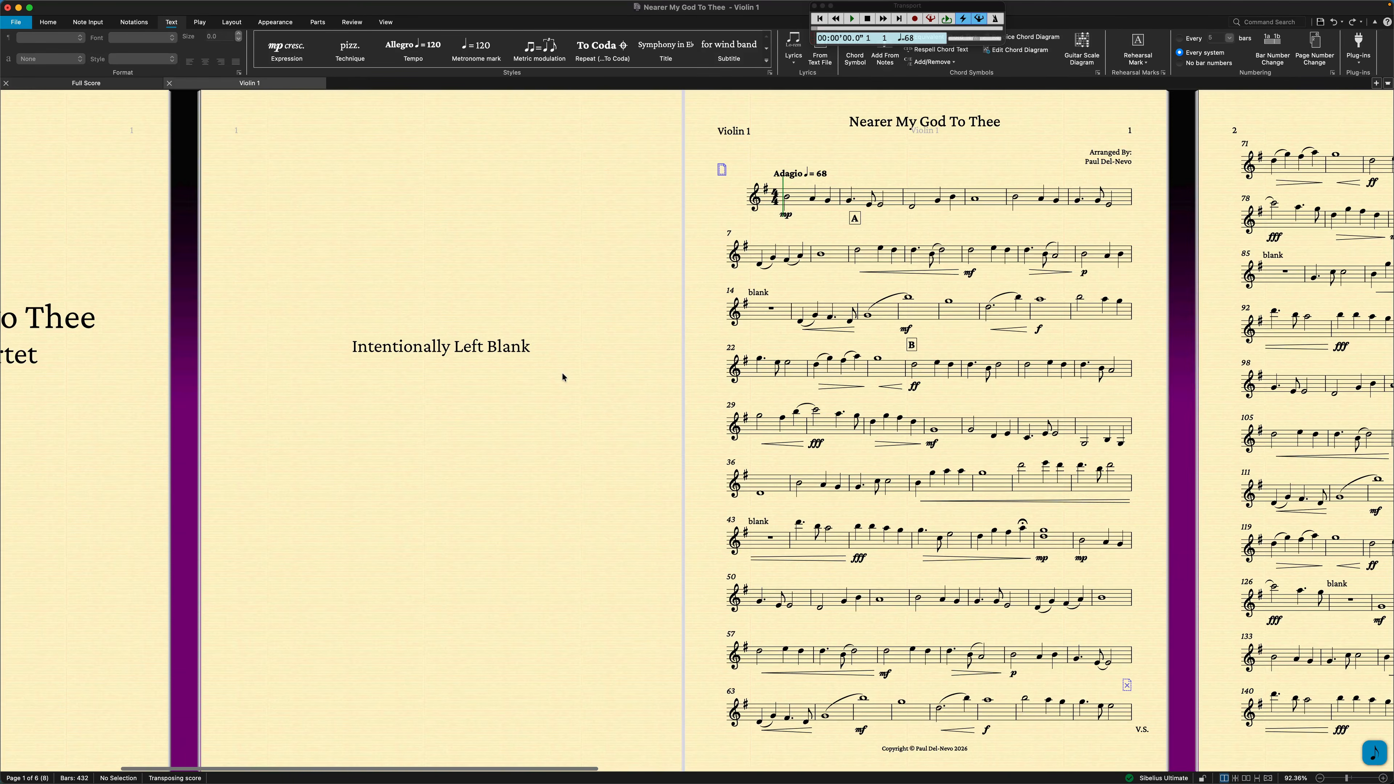
pyautogui.hscroll(1, 562, 374)
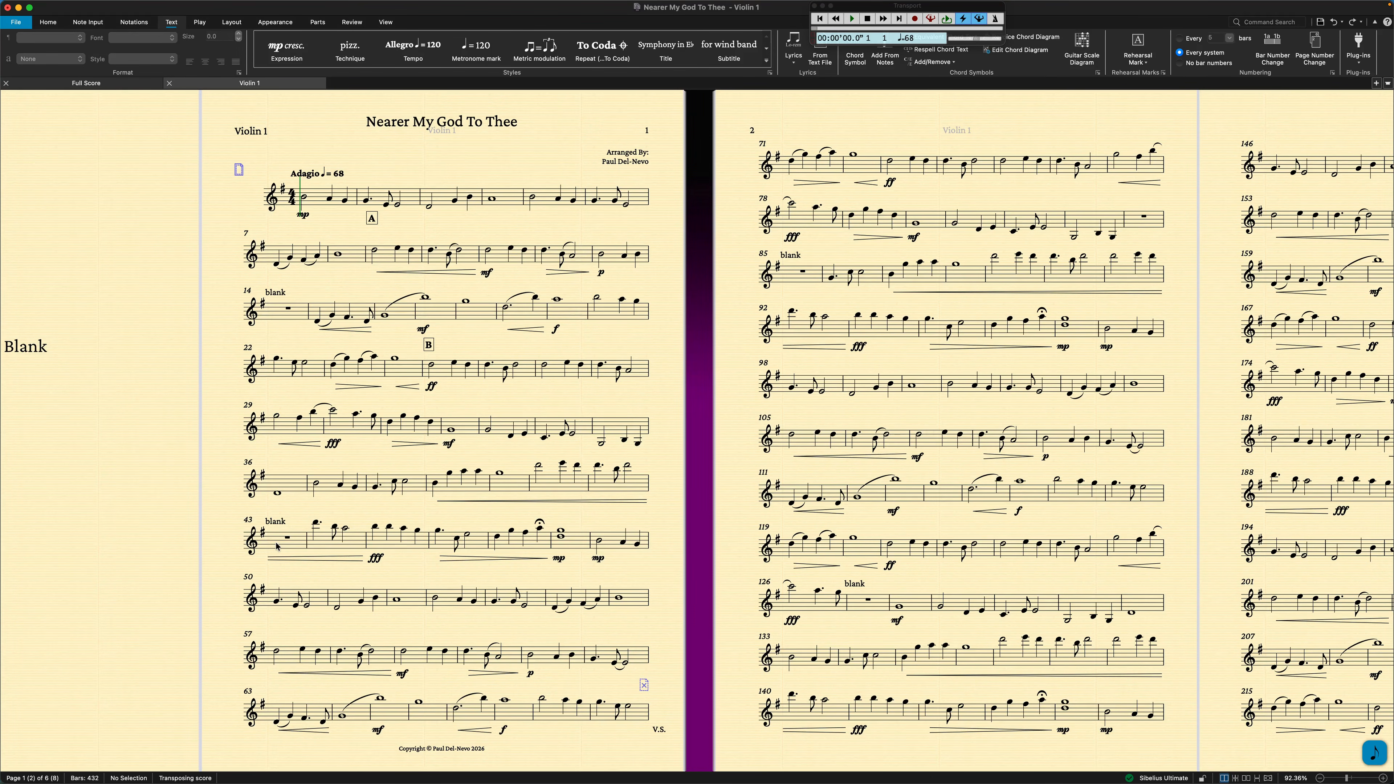
pyautogui.hscroll(6, 383, 546)
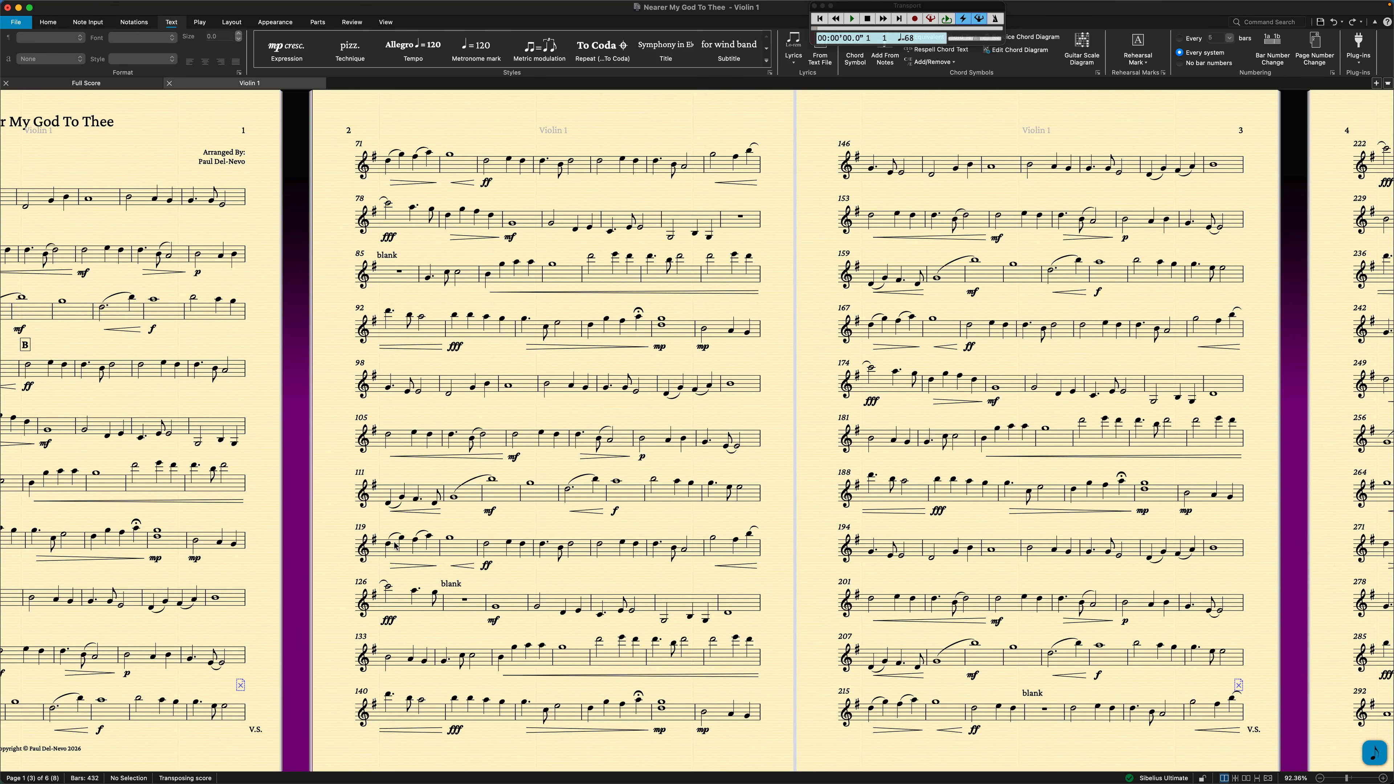
pyautogui.hscroll(10, 895, 556)
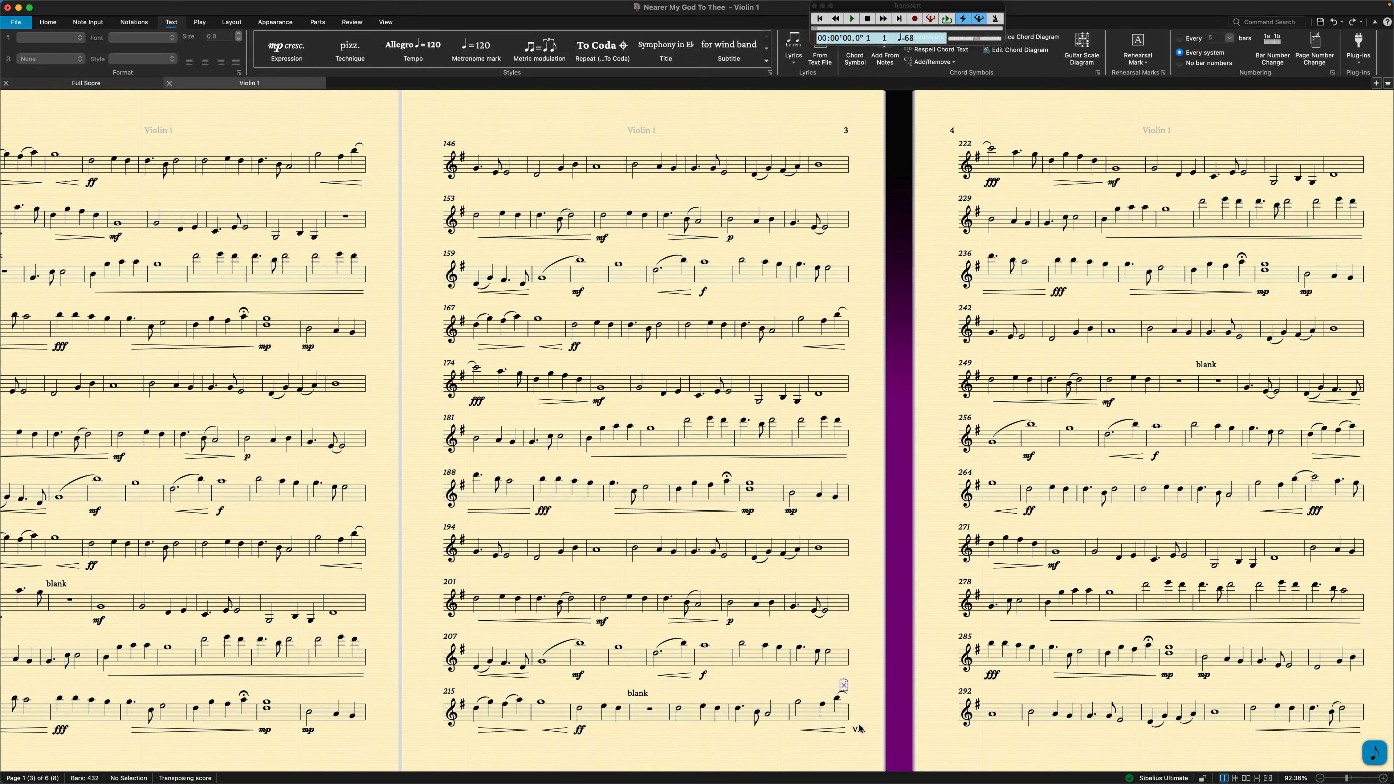
pyautogui.hscroll(20, 839, 734)
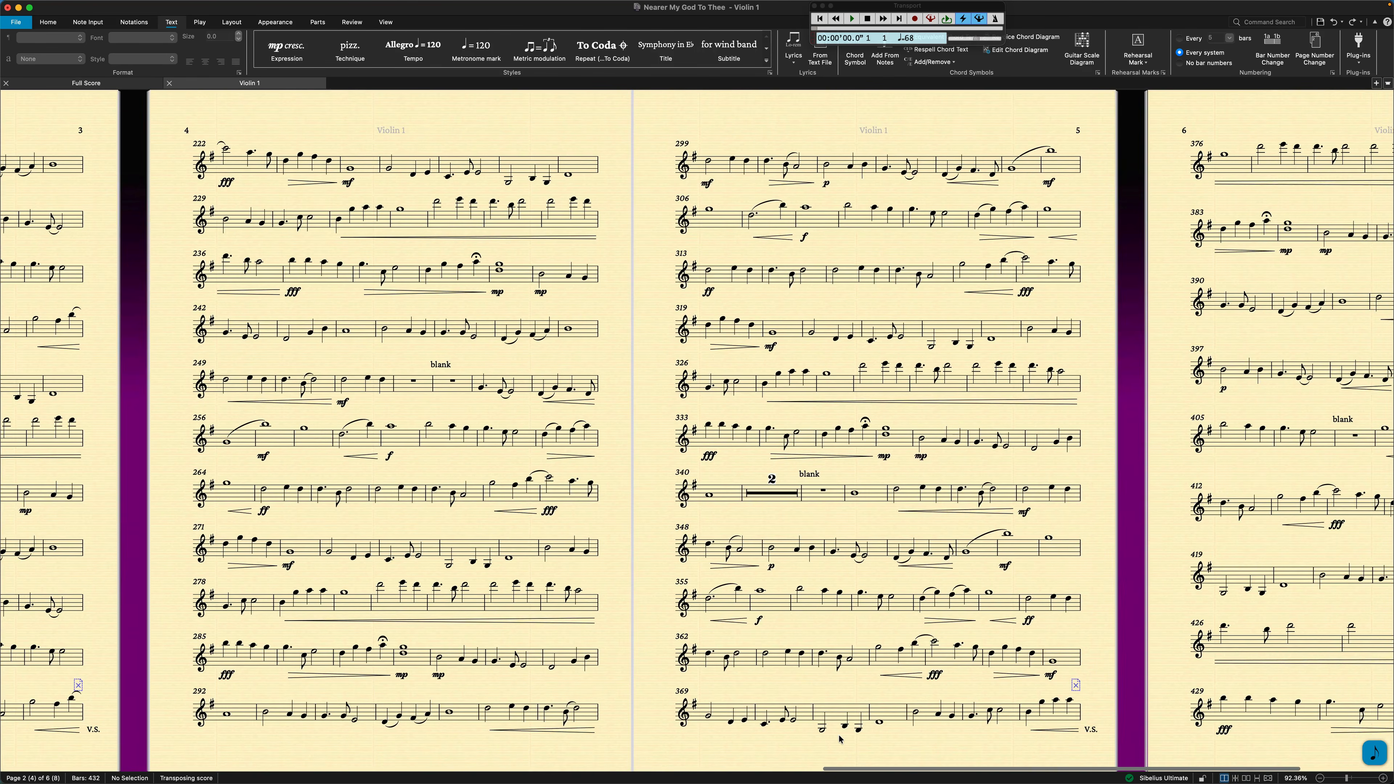
pyautogui.hscroll(10, 878, 658)
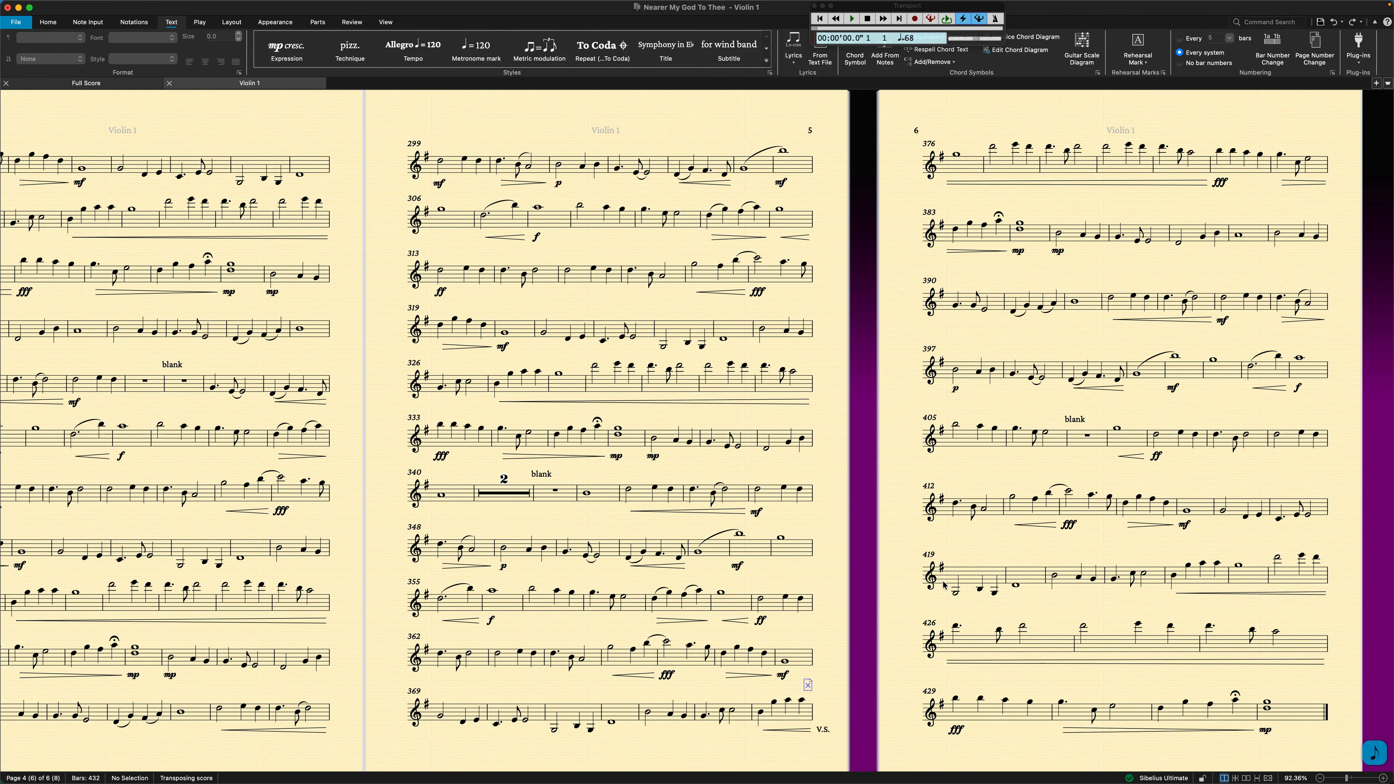
pyautogui.hscroll(-3, 820, 560)
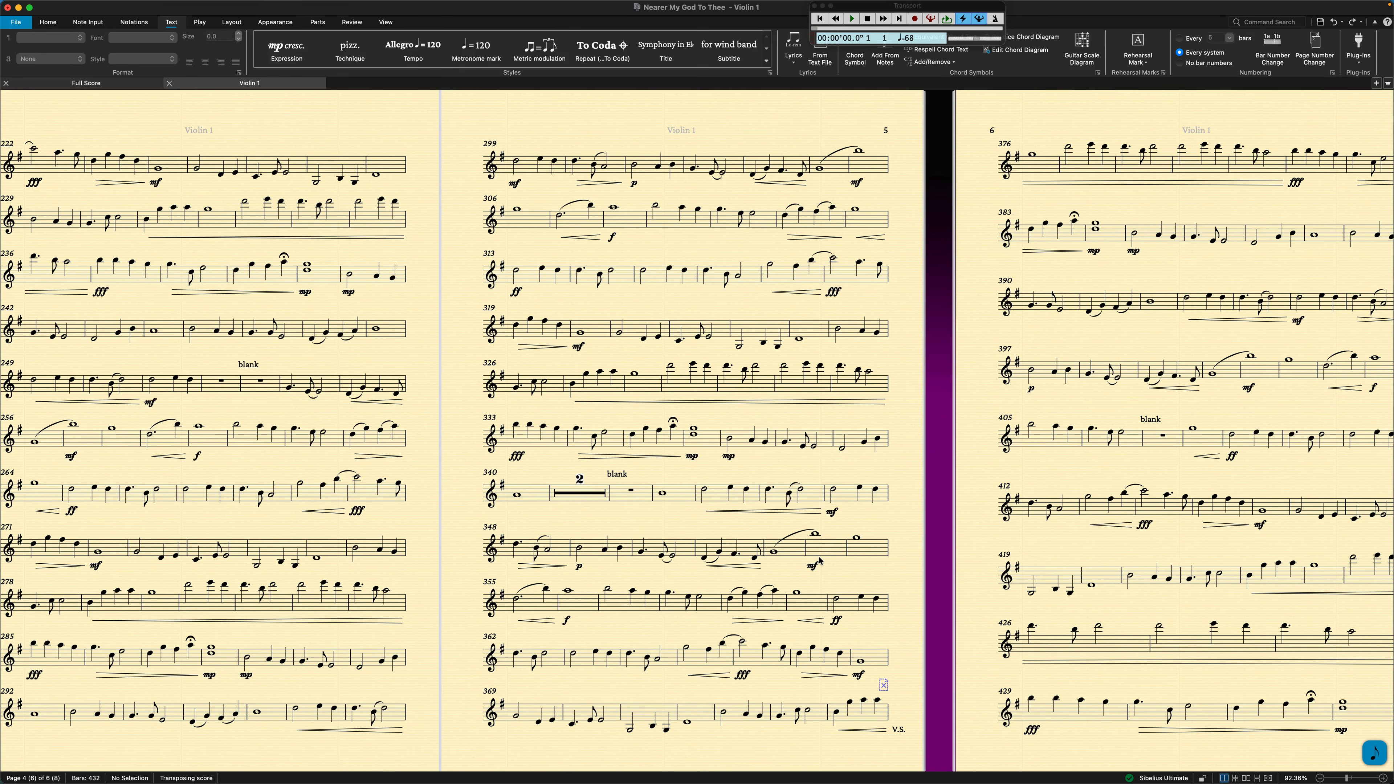
pyautogui.hscroll(-5, 819, 560)
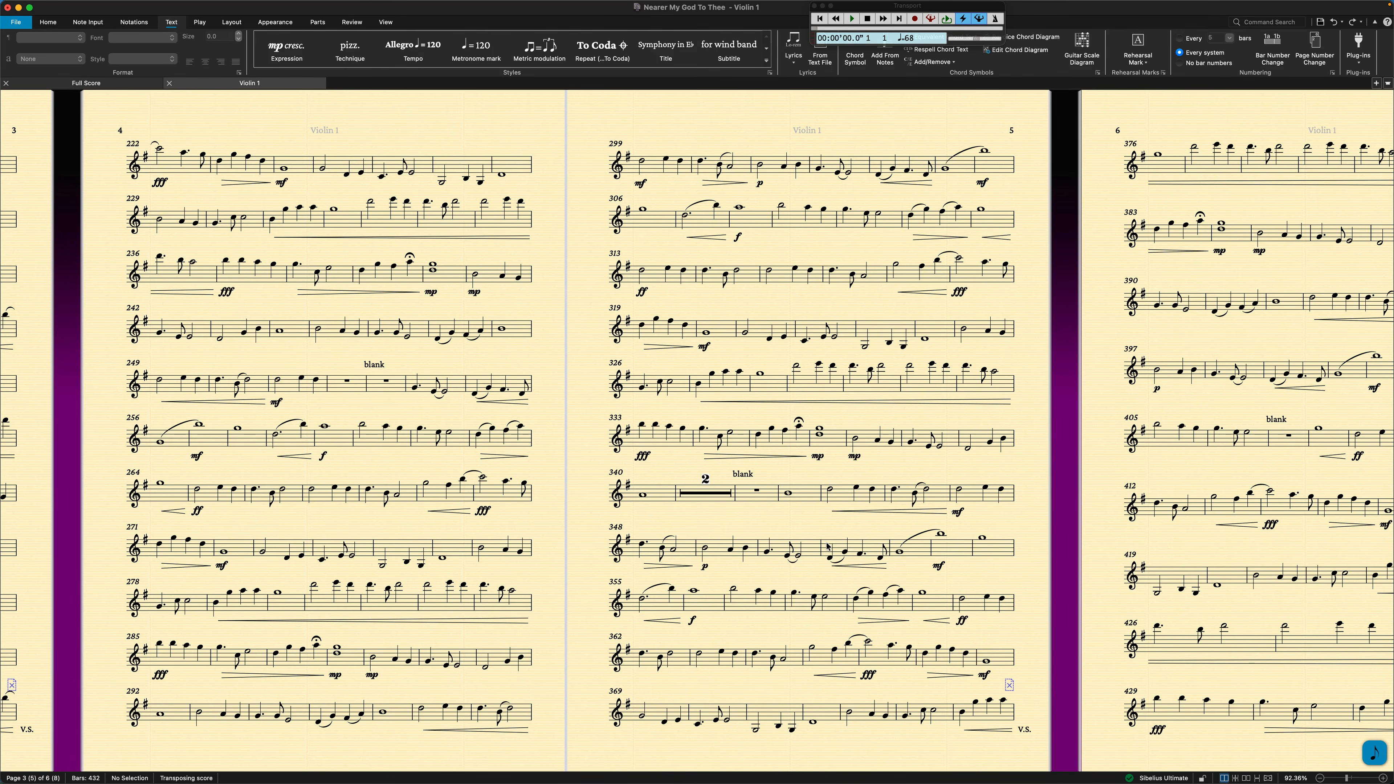
pyautogui.hscroll(-15, 827, 546)
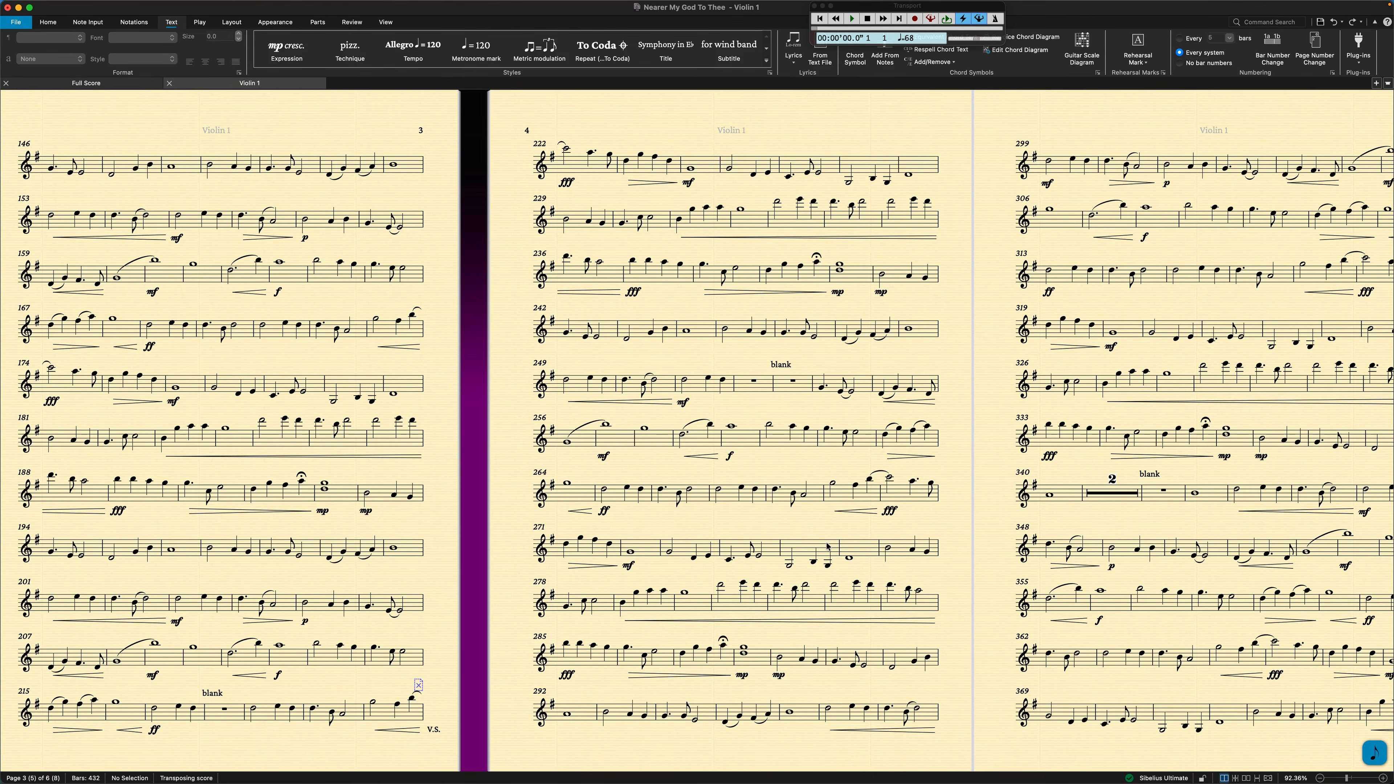
pyautogui.hscroll(-4, 828, 546)
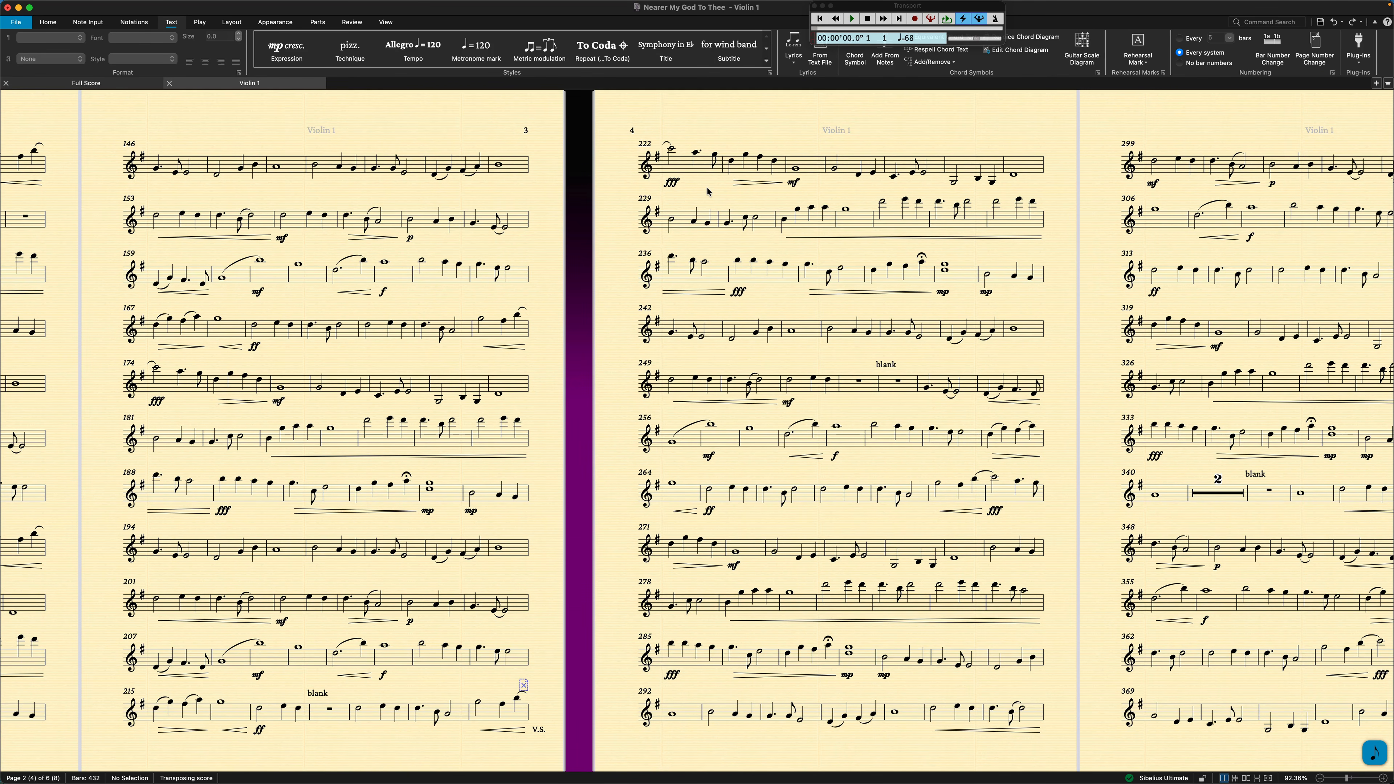
pyautogui.hscroll(-5, 541, 214)
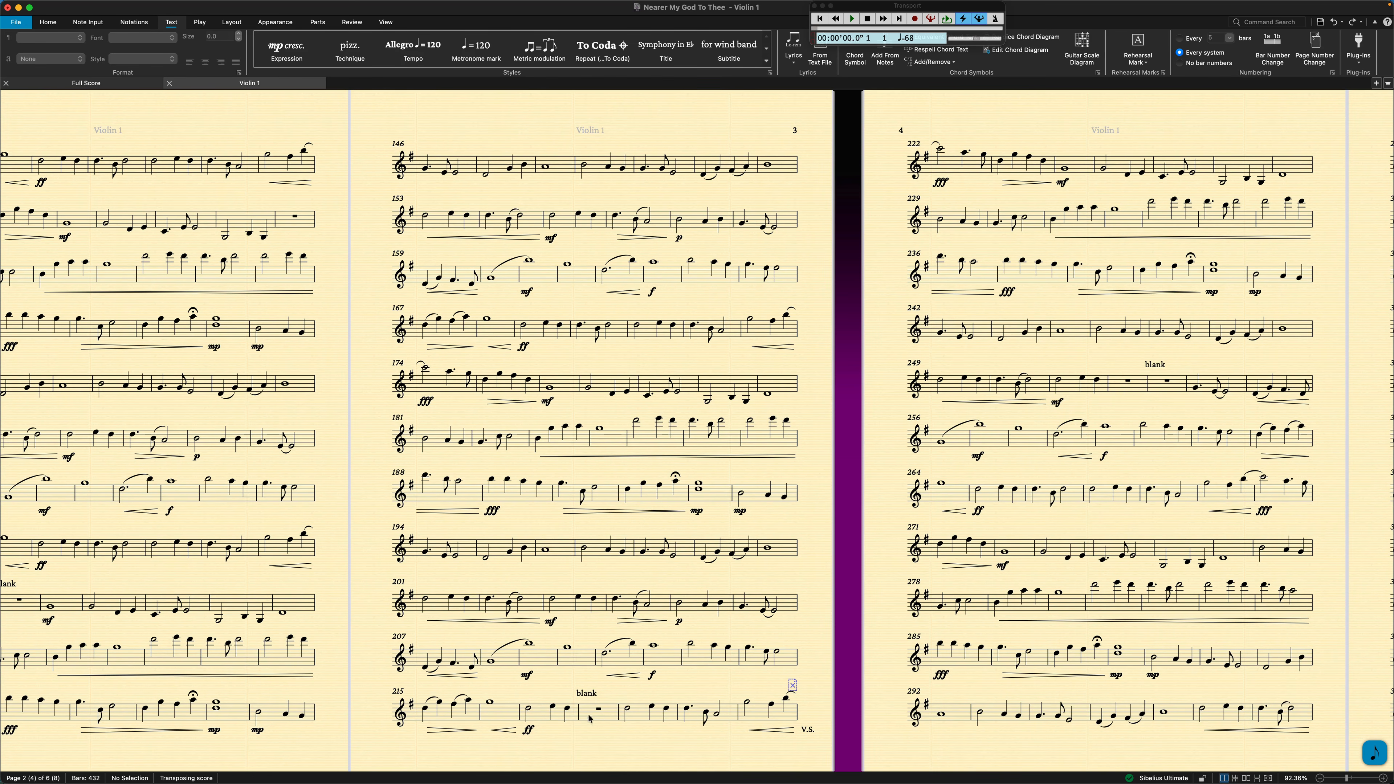
pyautogui.hscroll(-10, 617, 702)
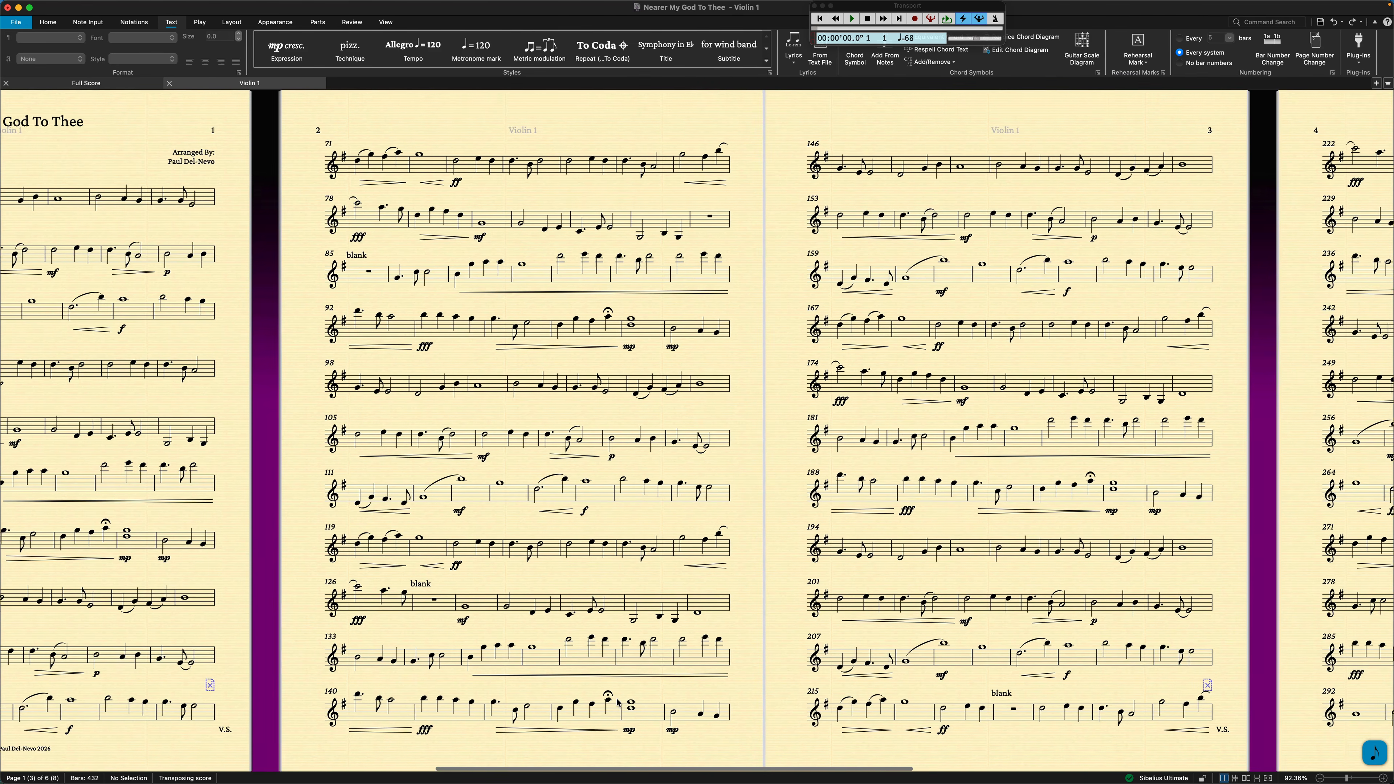
pyautogui.hscroll(5, 655, 680)
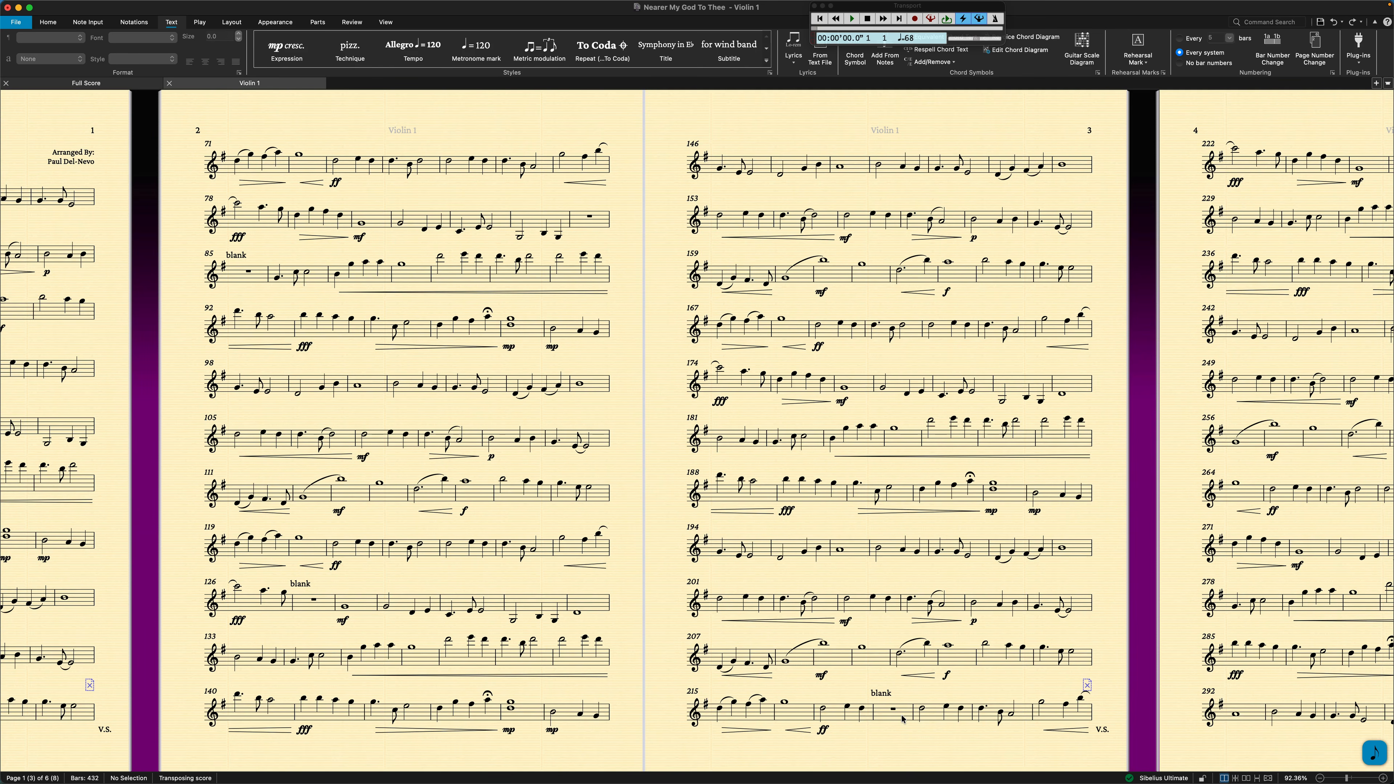
# View pages 19 to 21 of the full score, and return to the first music page of the Violin 1 part.
pyautogui.click(128, 84)
pyautogui.hscroll(-3, 891, 280)
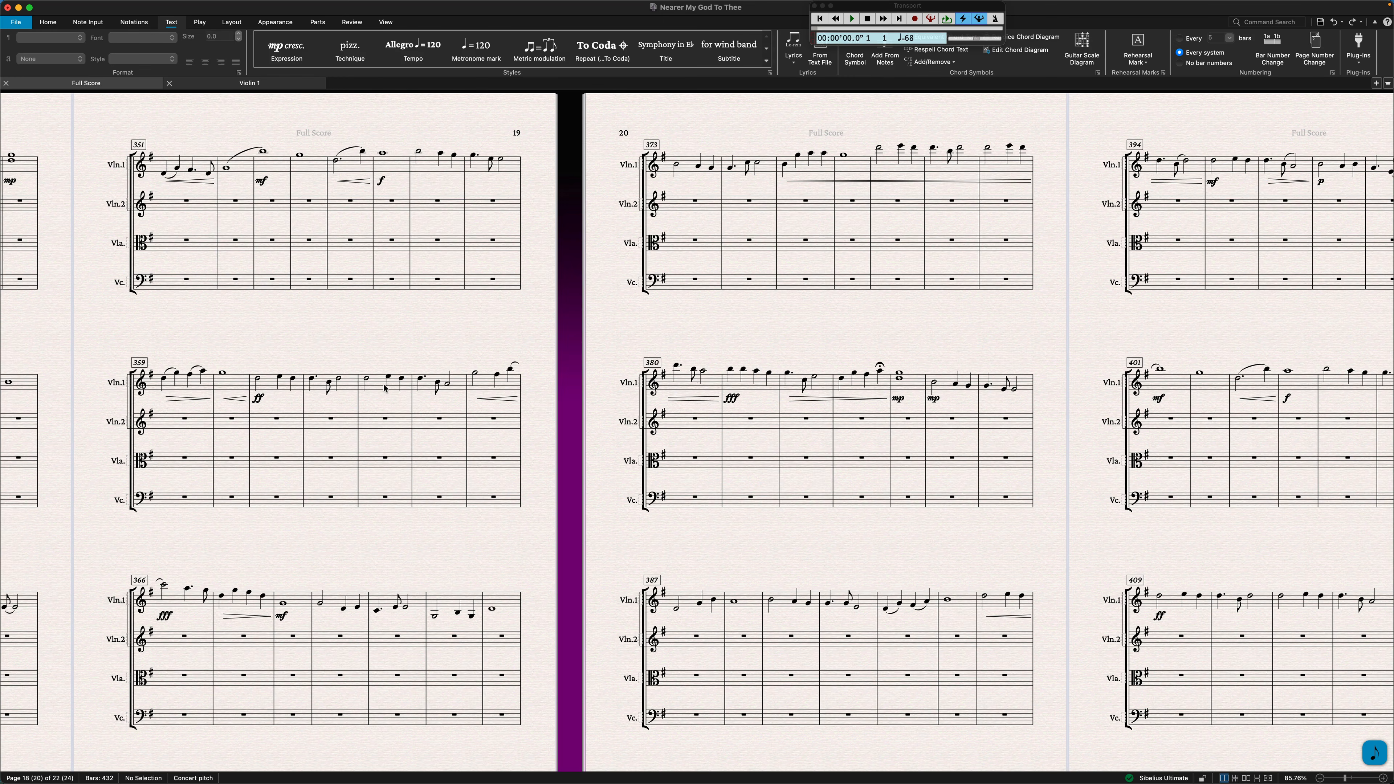
pyautogui.hscroll(5, 1053, 386)
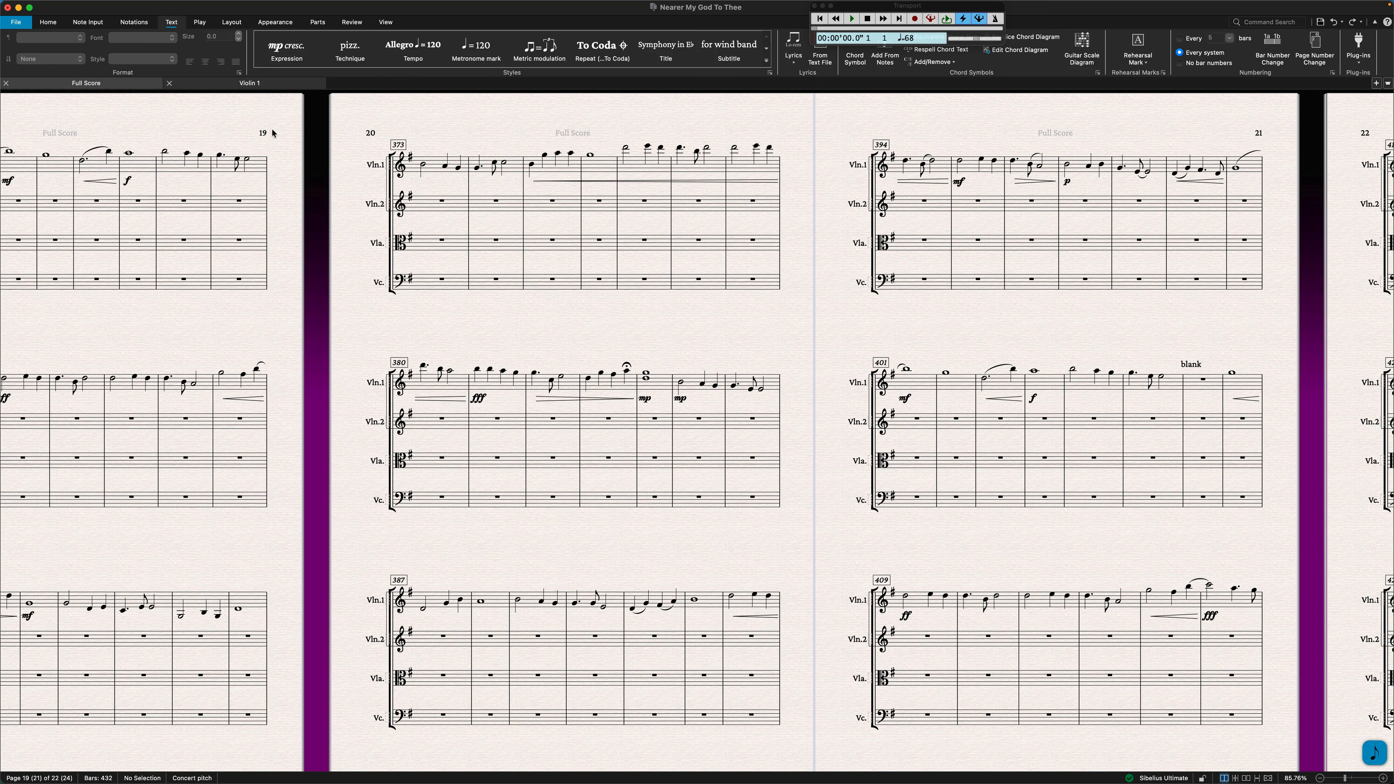
pyautogui.click(272, 84)
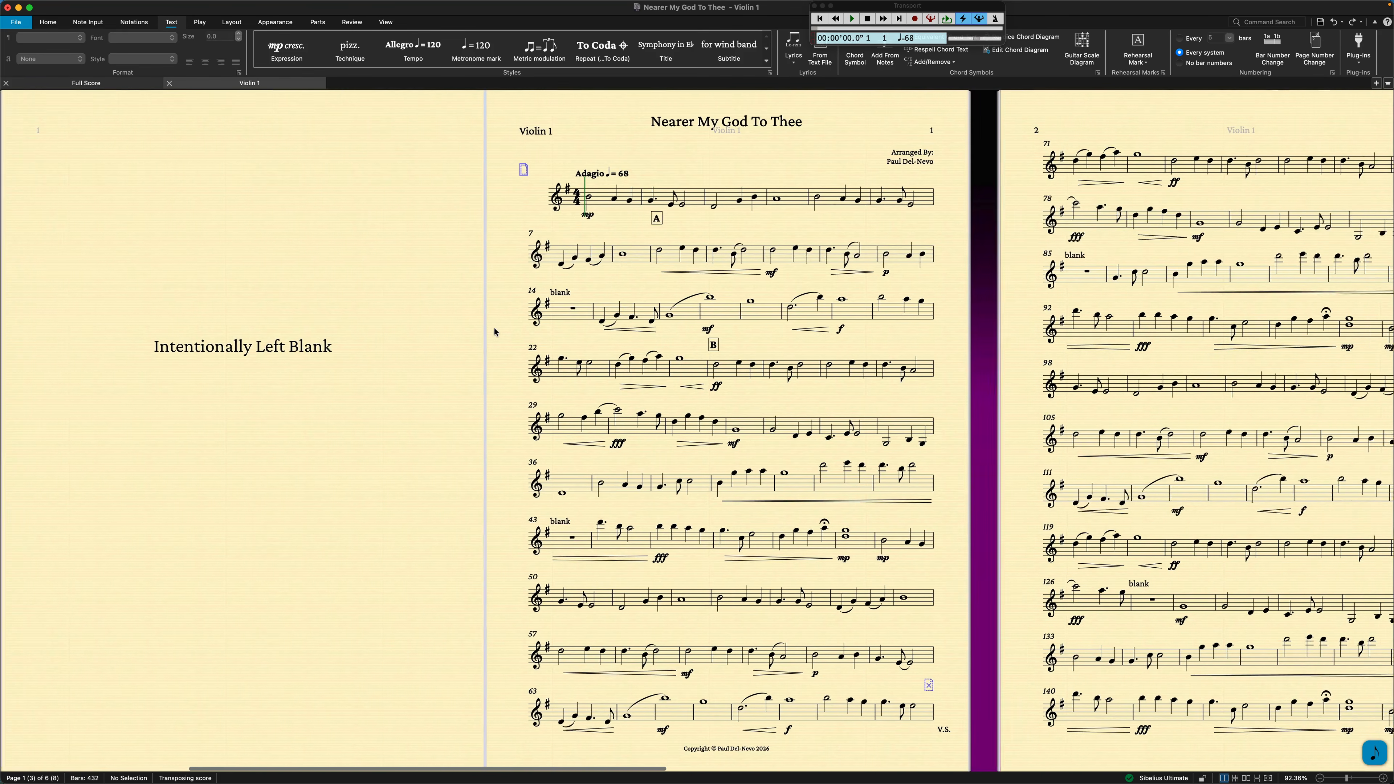
pyautogui.hscroll(-2, 494, 332)
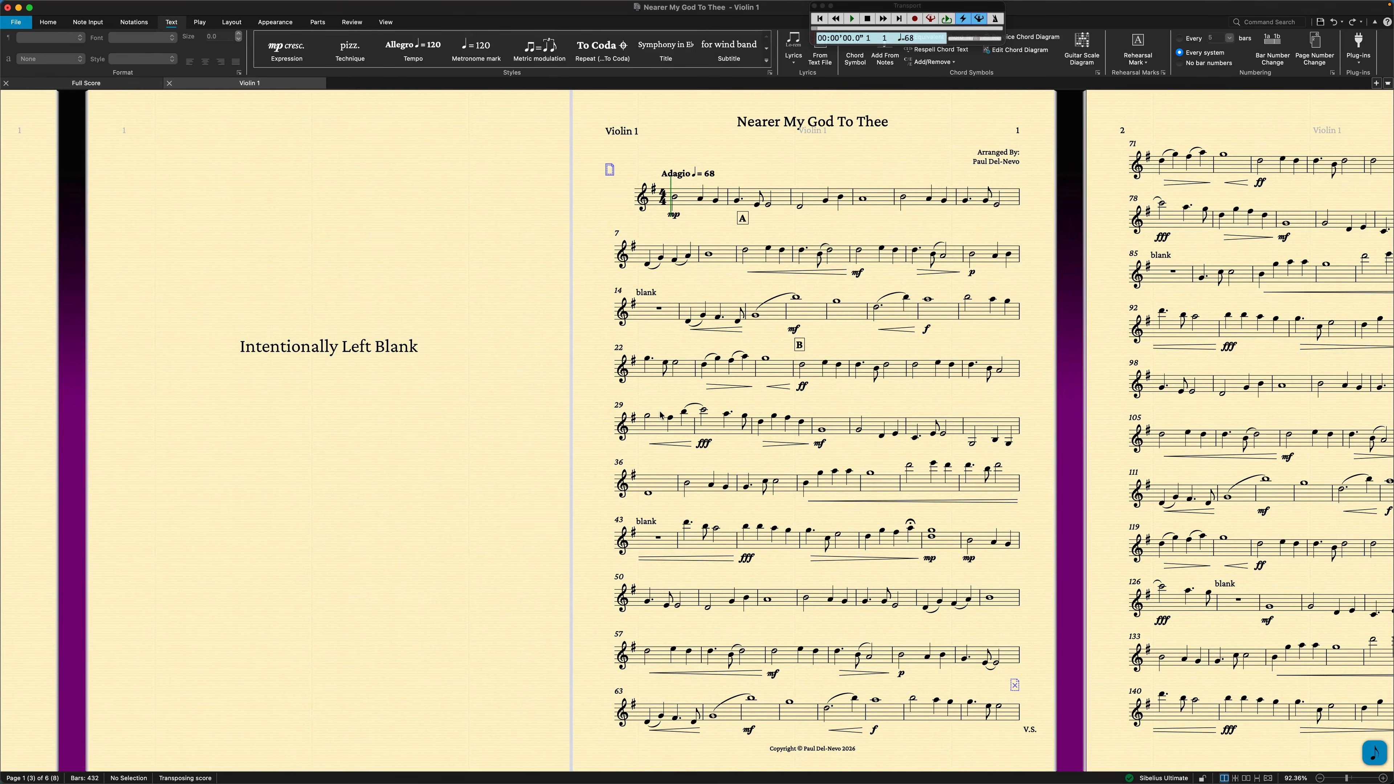
# Open the appearance settings for the current Violin 1 part, review its document setup and layout options, and open Auto Breaks.
pyautogui.hscroll(10, 661, 415)
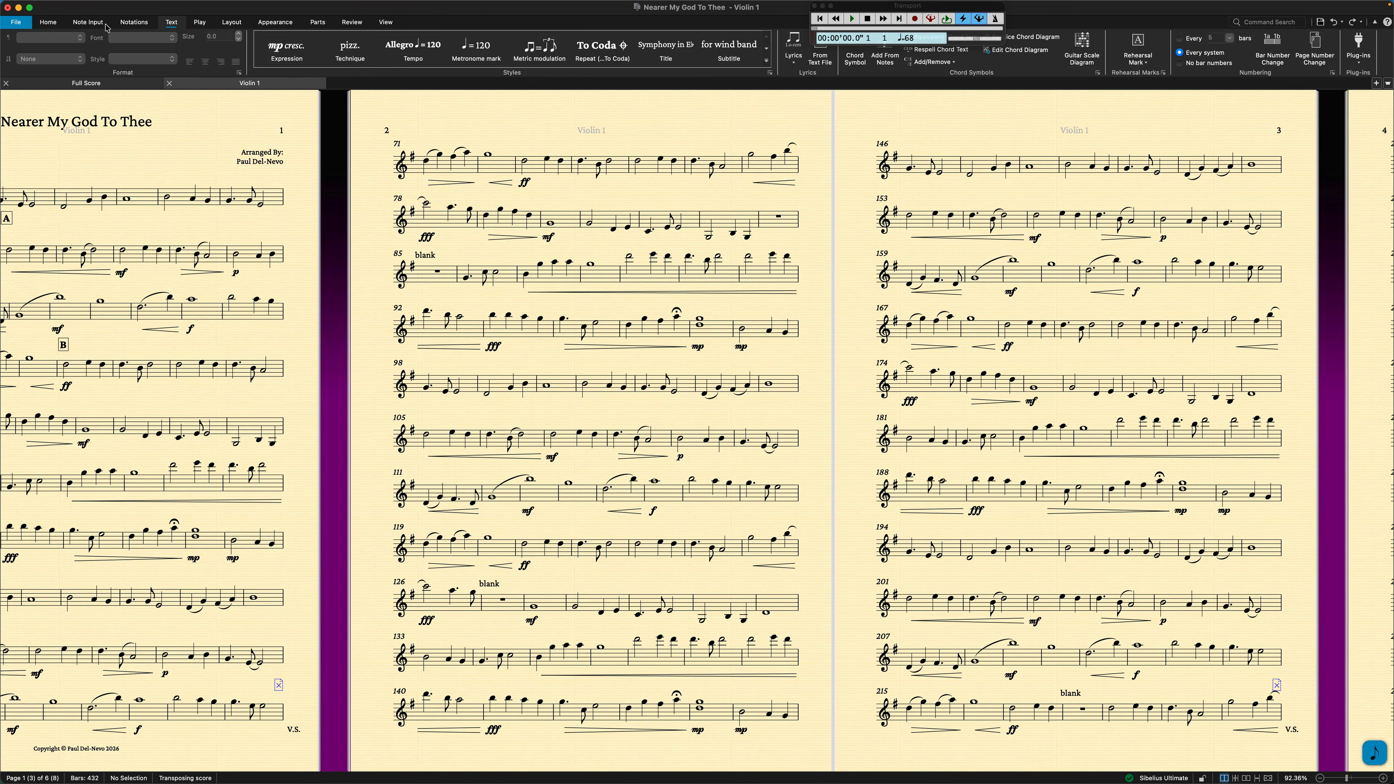
pyautogui.click(315, 24)
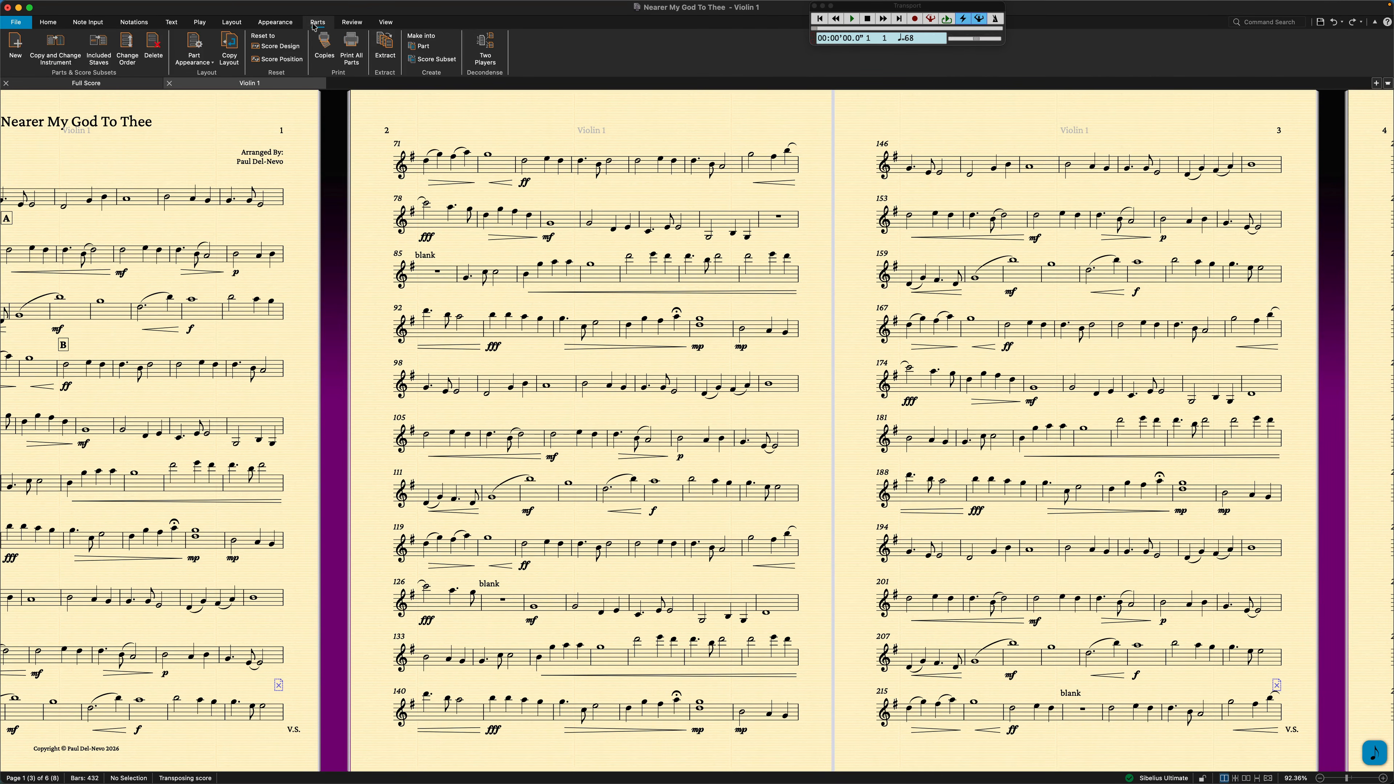
pyautogui.click(199, 62)
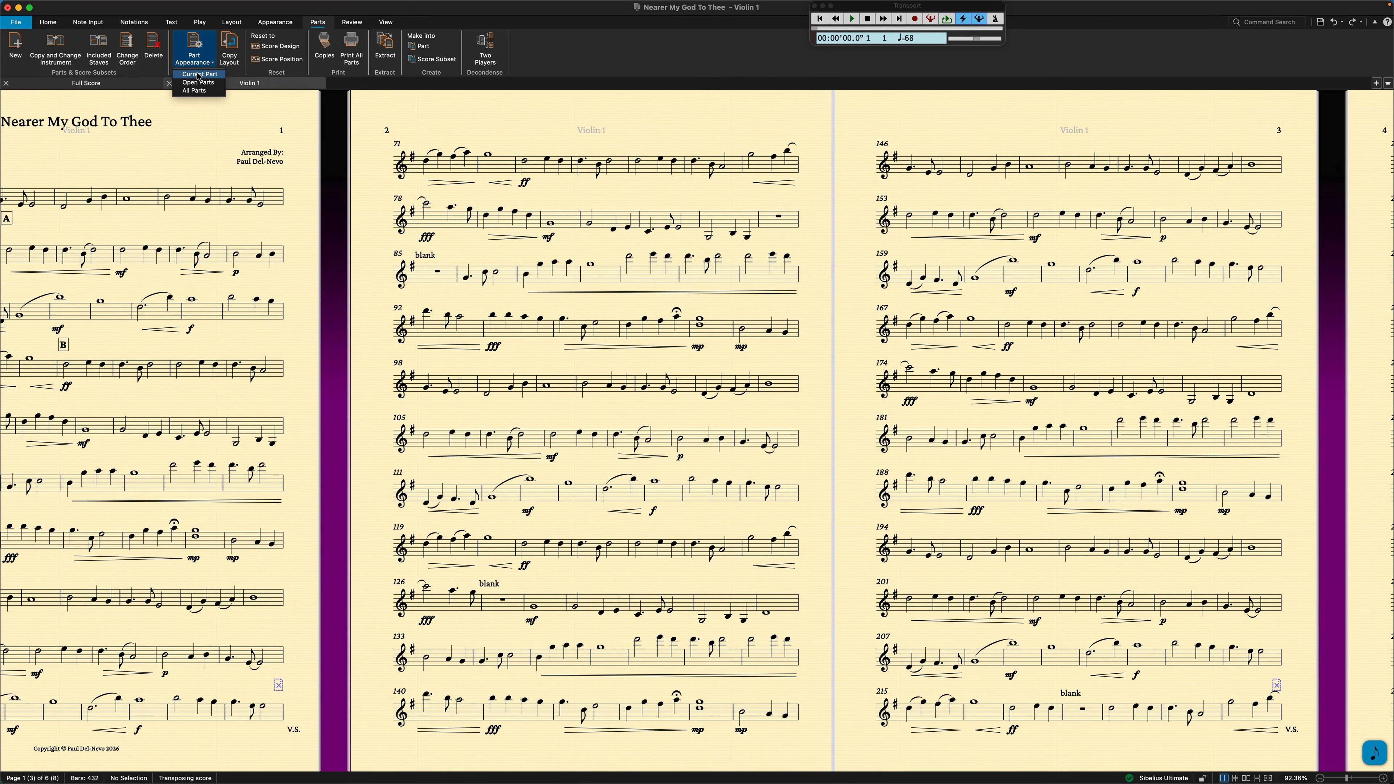
pyautogui.click(199, 75)
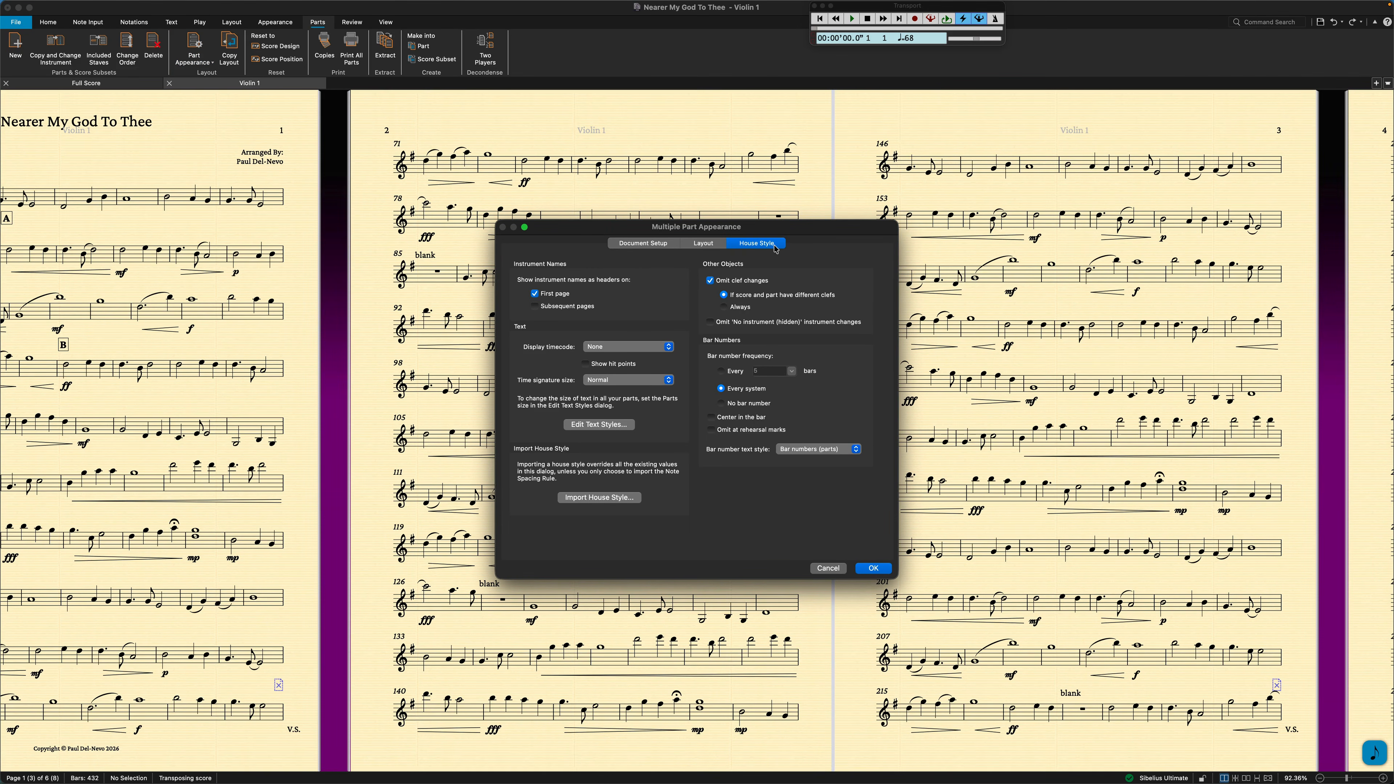
pyautogui.click(650, 251)
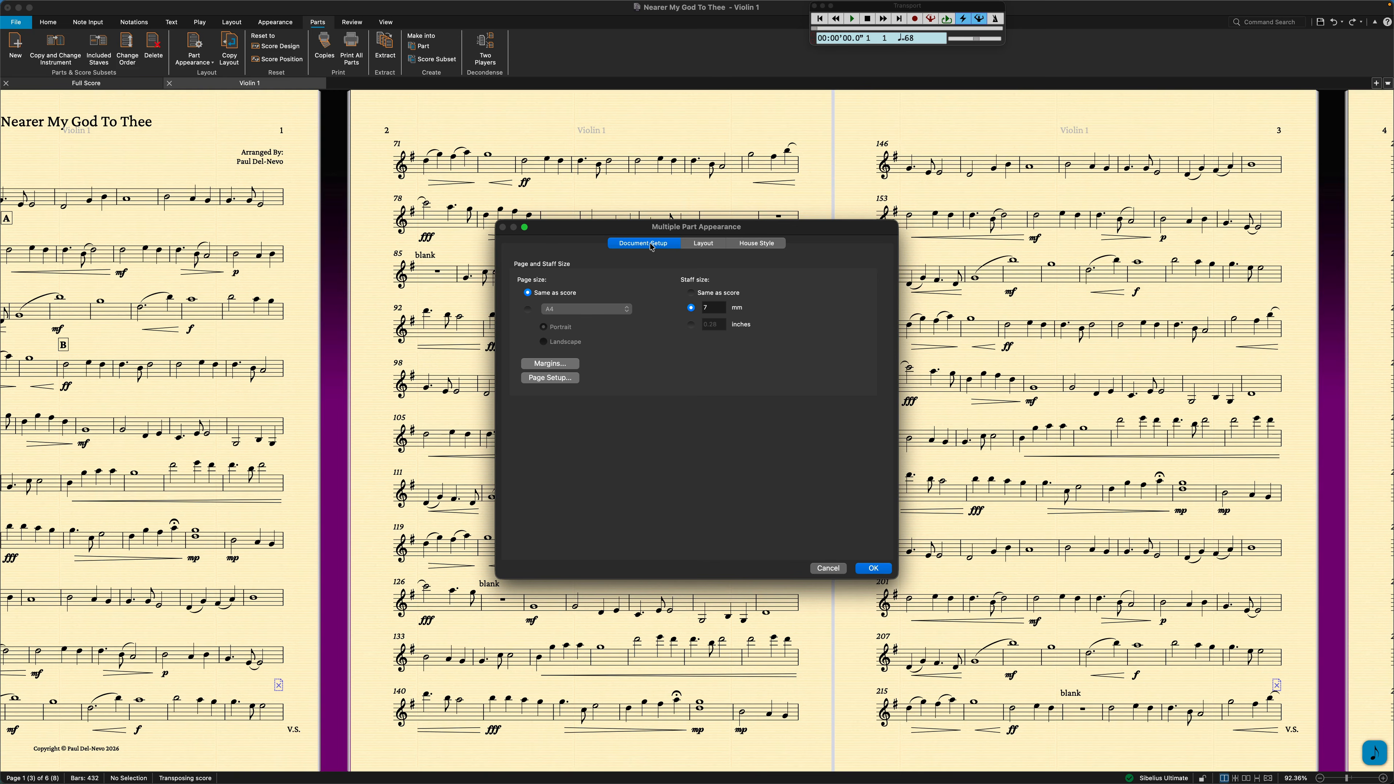
pyautogui.click(706, 244)
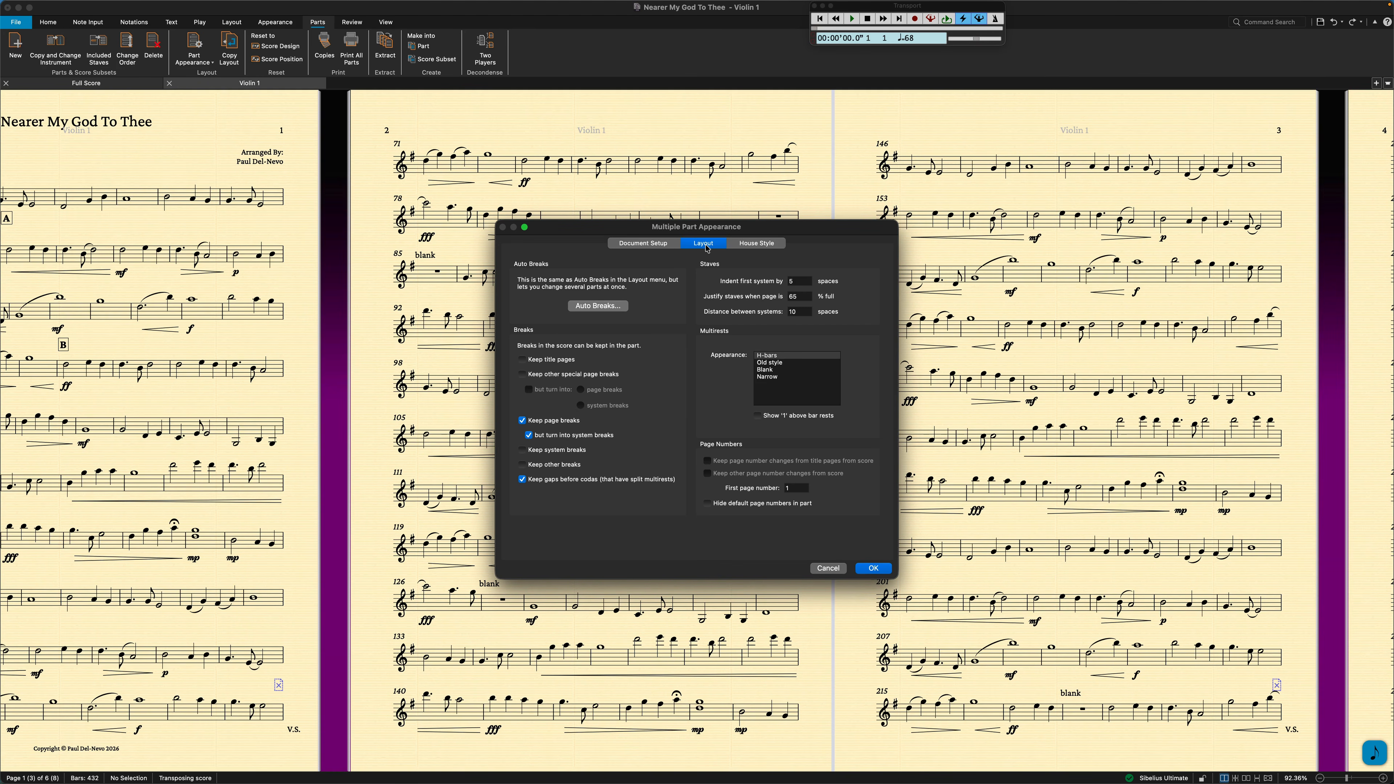
pyautogui.click(604, 306)
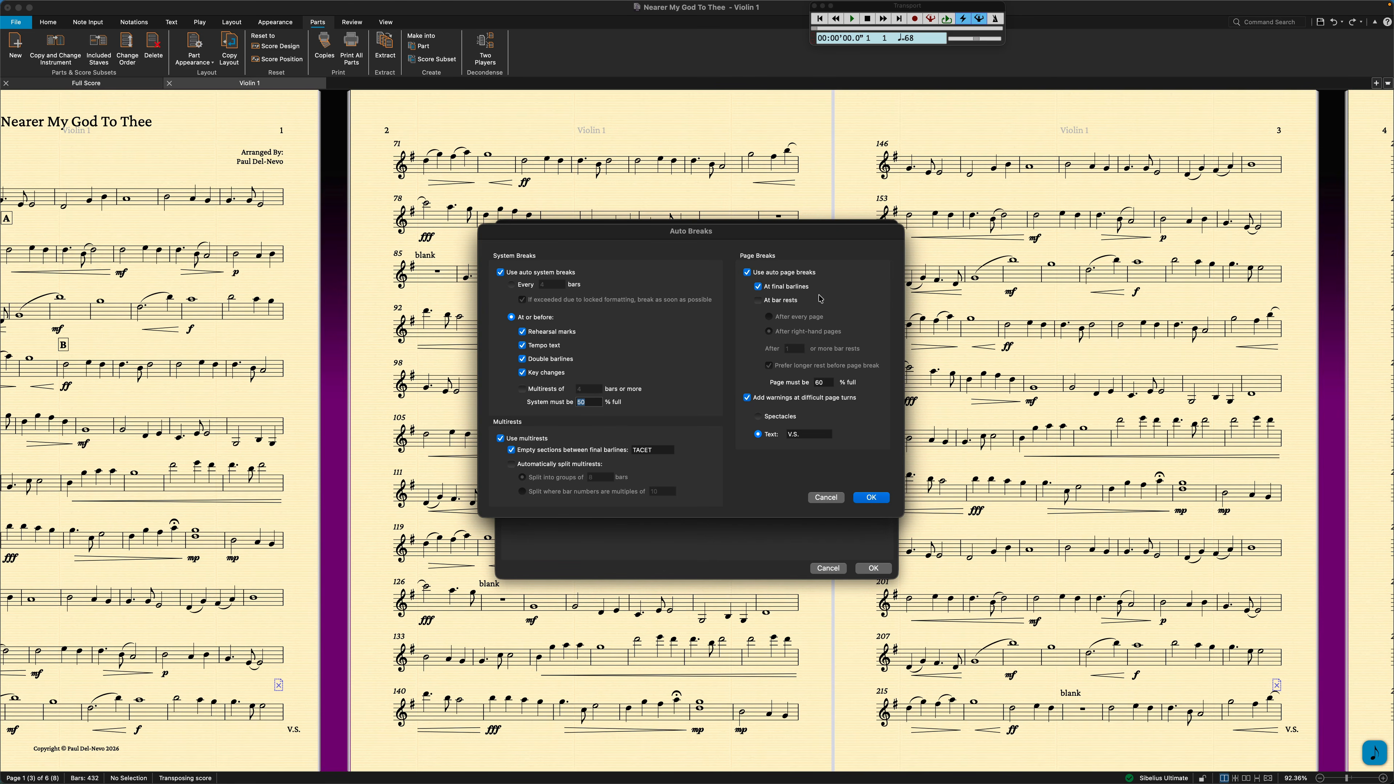
# Enable auto page breaks at bar rests after right-hand pages, change the required page fullness, and apply the part's settings.
pyautogui.click(759, 301)
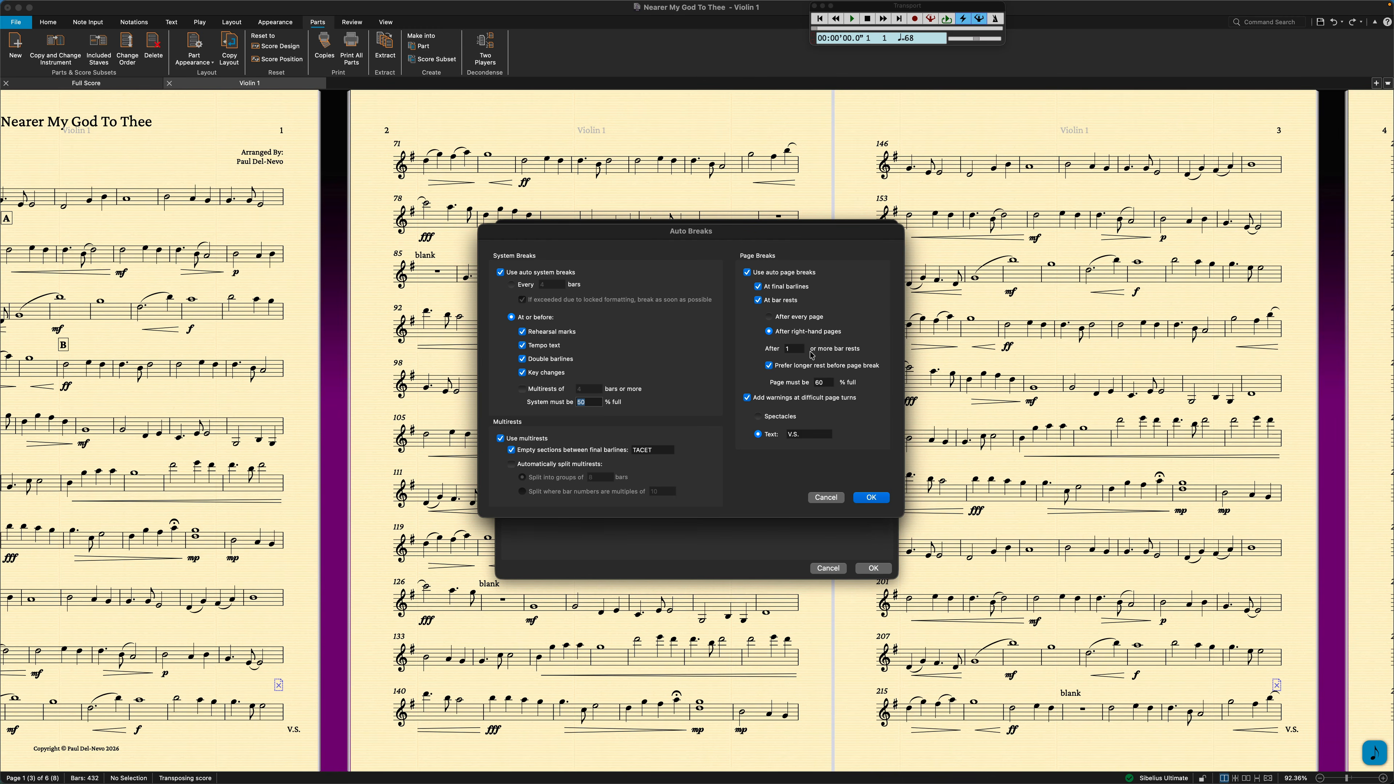
pyautogui.click(813, 382)
pyautogui.write('2')
pyautogui.click(881, 500)
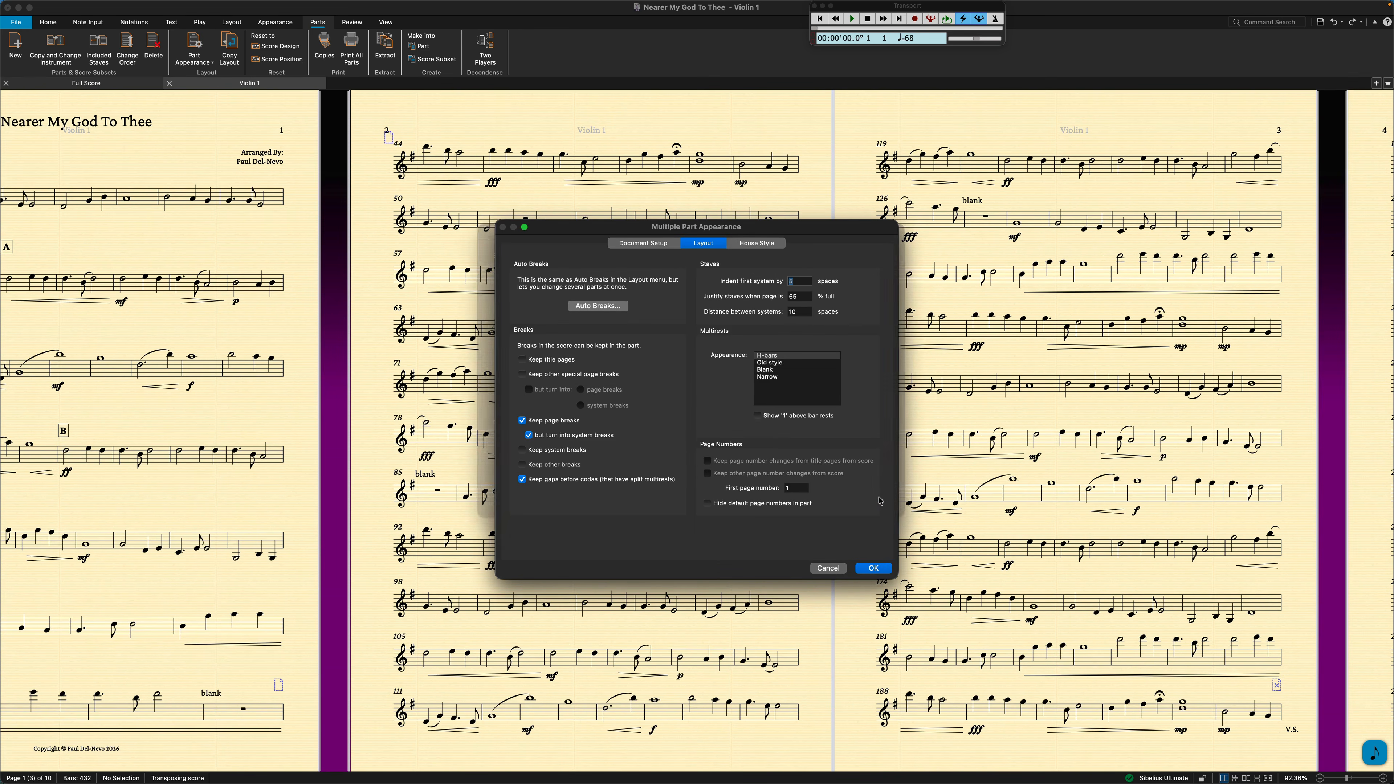
pyautogui.click(873, 568)
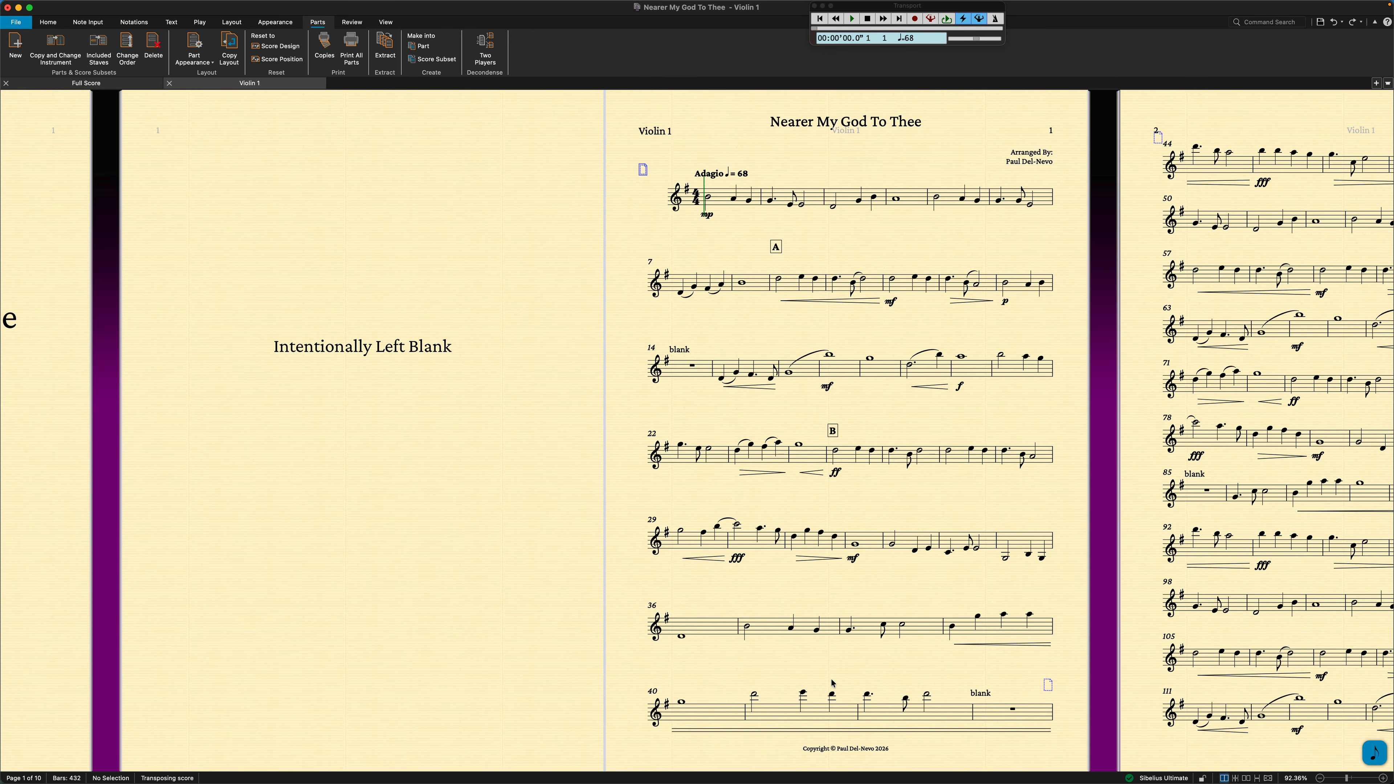
# Examine the Violin 1 part from page 1 to its last page, checking the automatic page breaks against the bars marked "blank".
pyautogui.press('w')
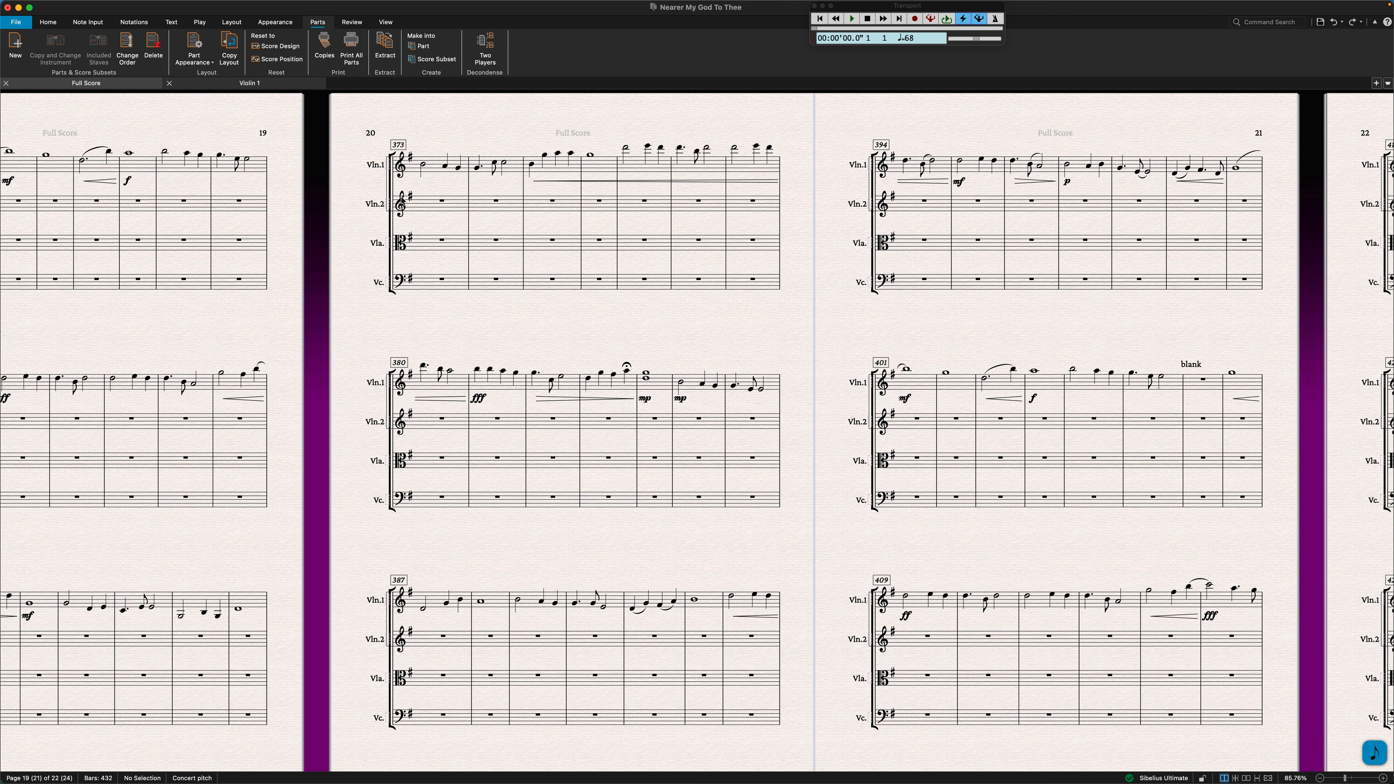
pyautogui.click(297, 84)
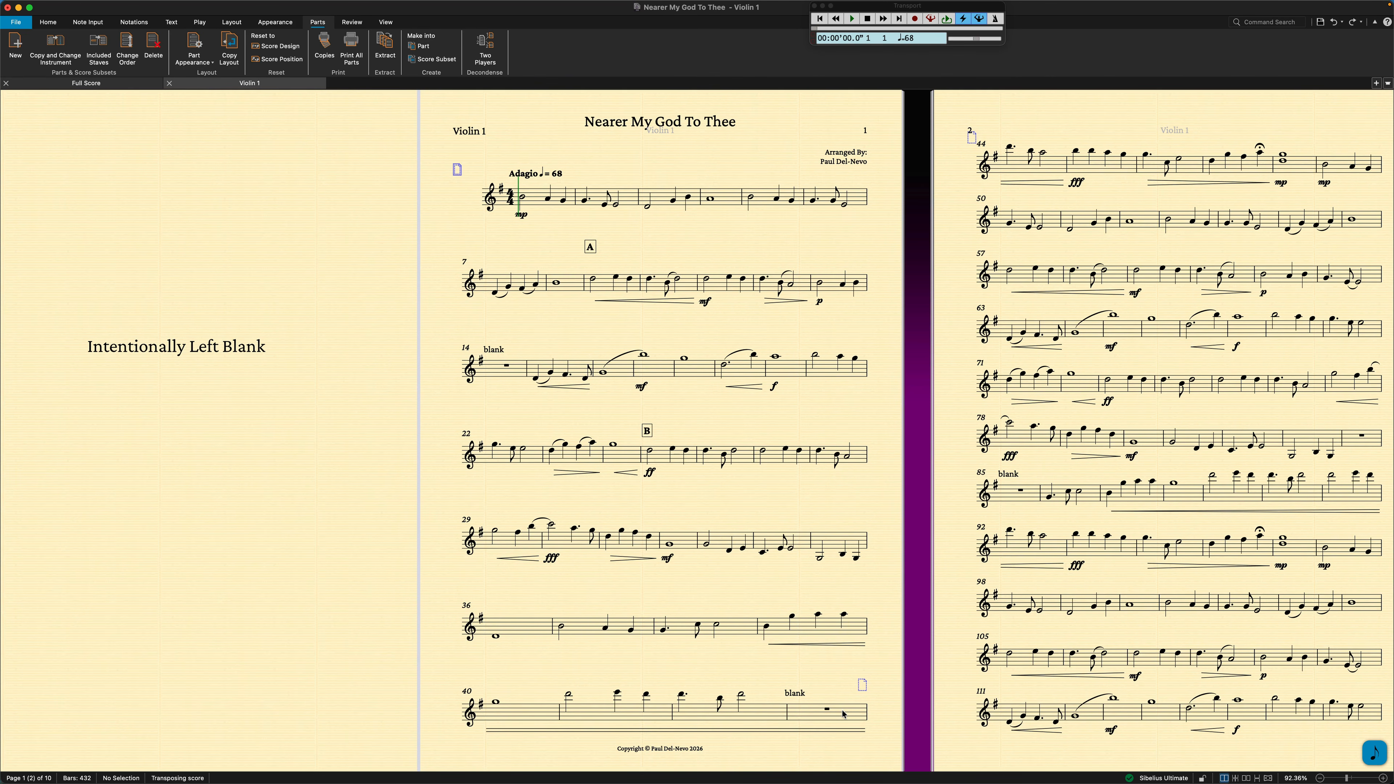
pyautogui.hscroll(10, 843, 714)
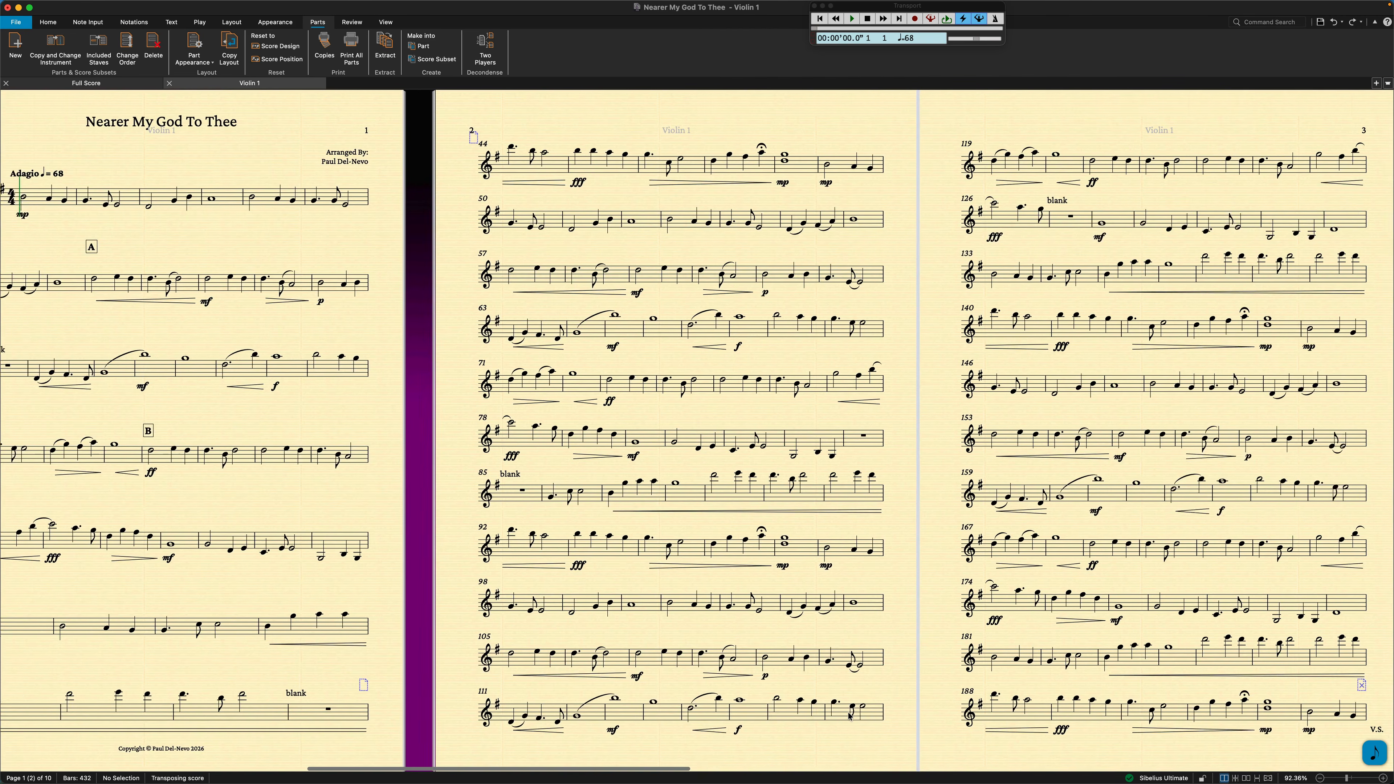
pyautogui.hscroll(8, 849, 716)
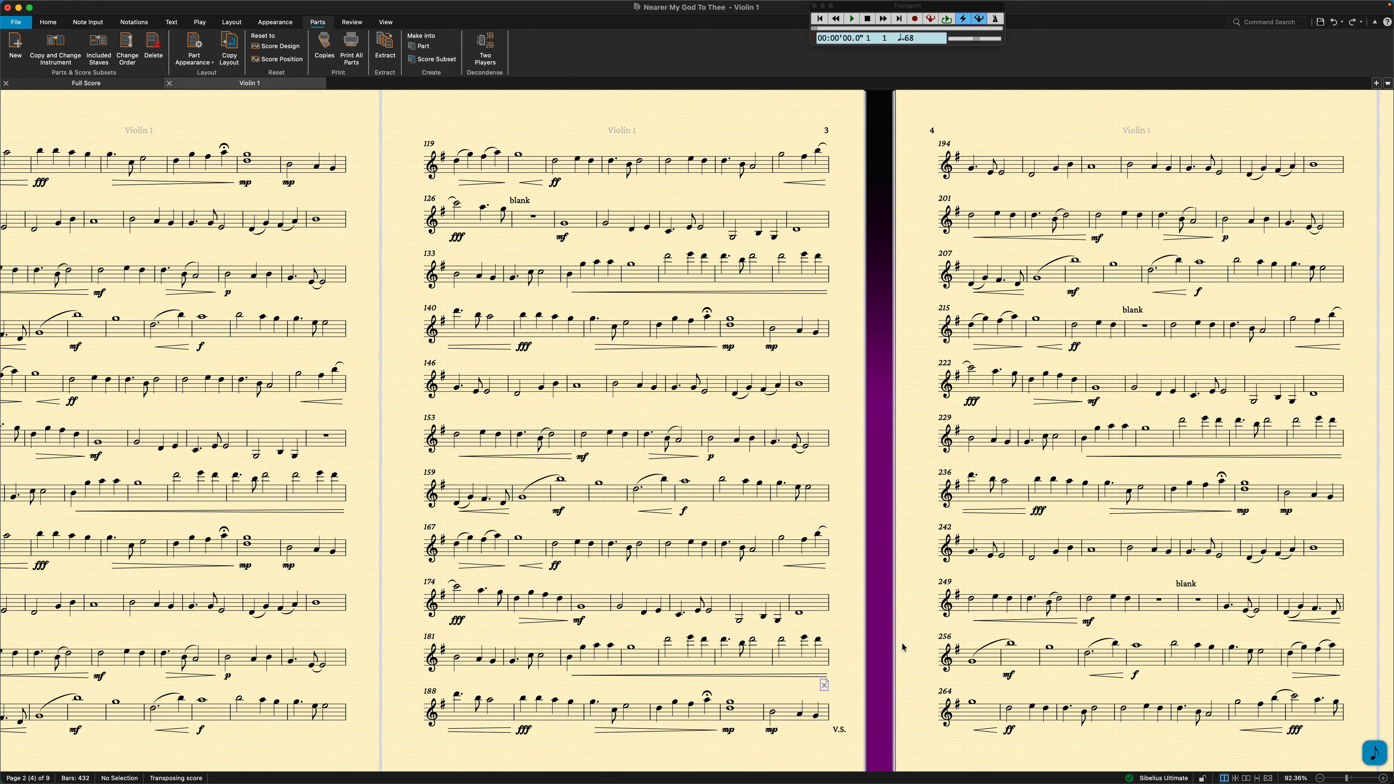
pyautogui.hscroll(4, 818, 733)
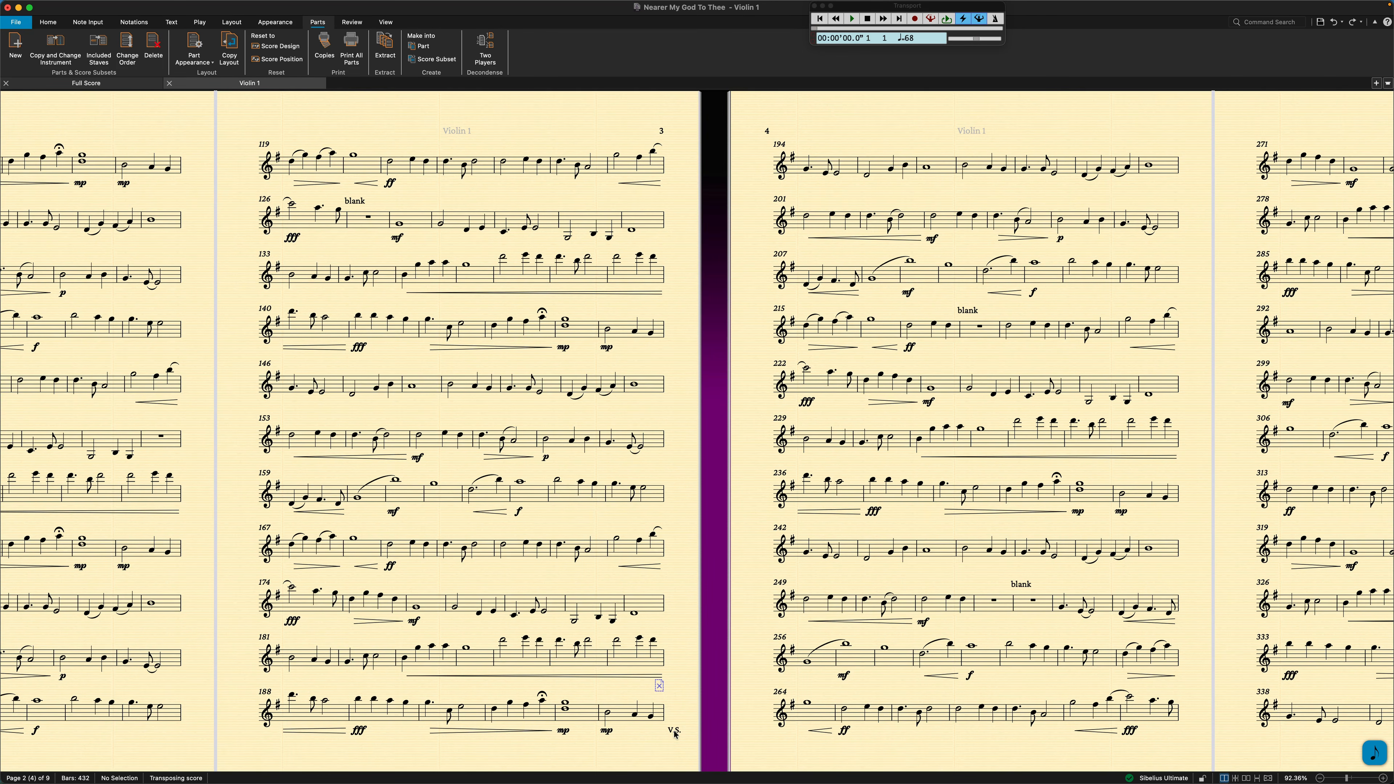
pyautogui.hscroll(10, 675, 735)
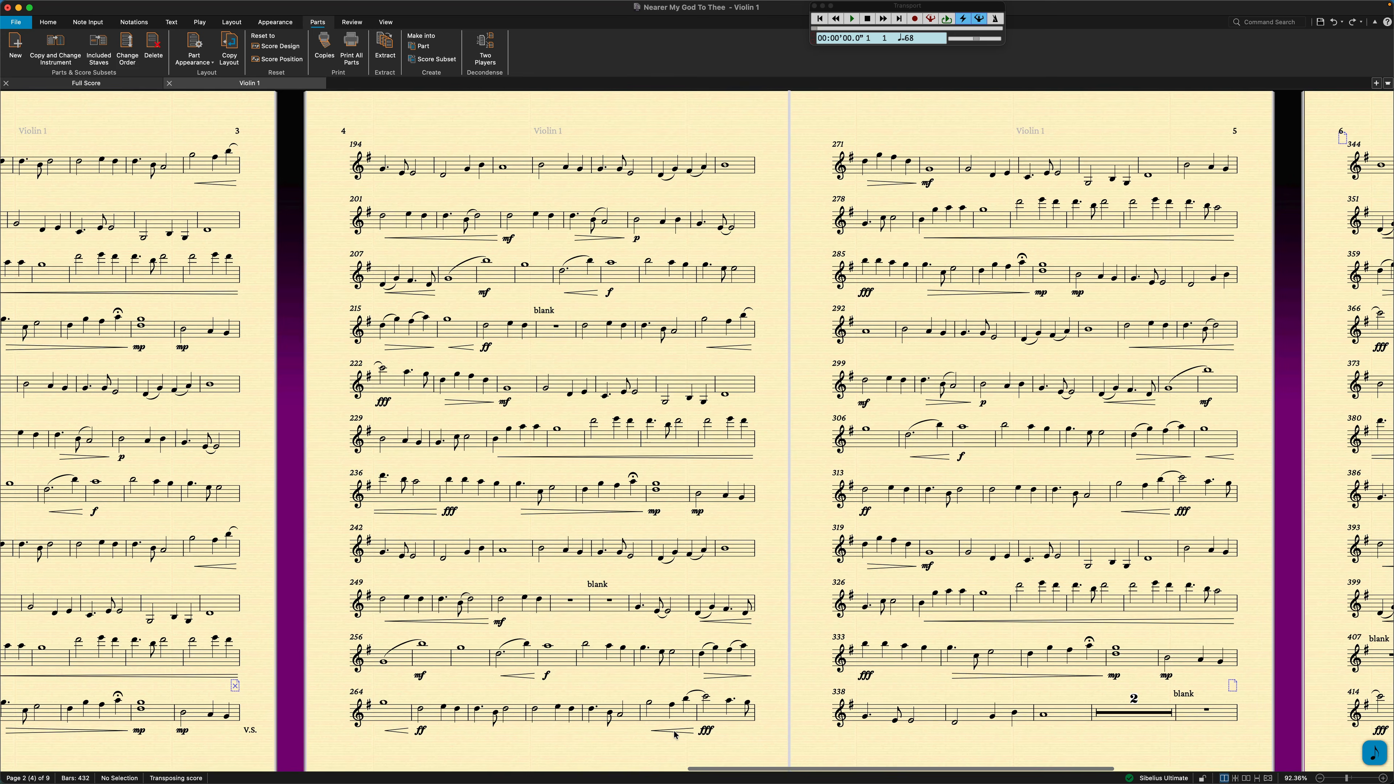
pyautogui.click(551, 332)
pyautogui.click(610, 604)
pyautogui.click(579, 606)
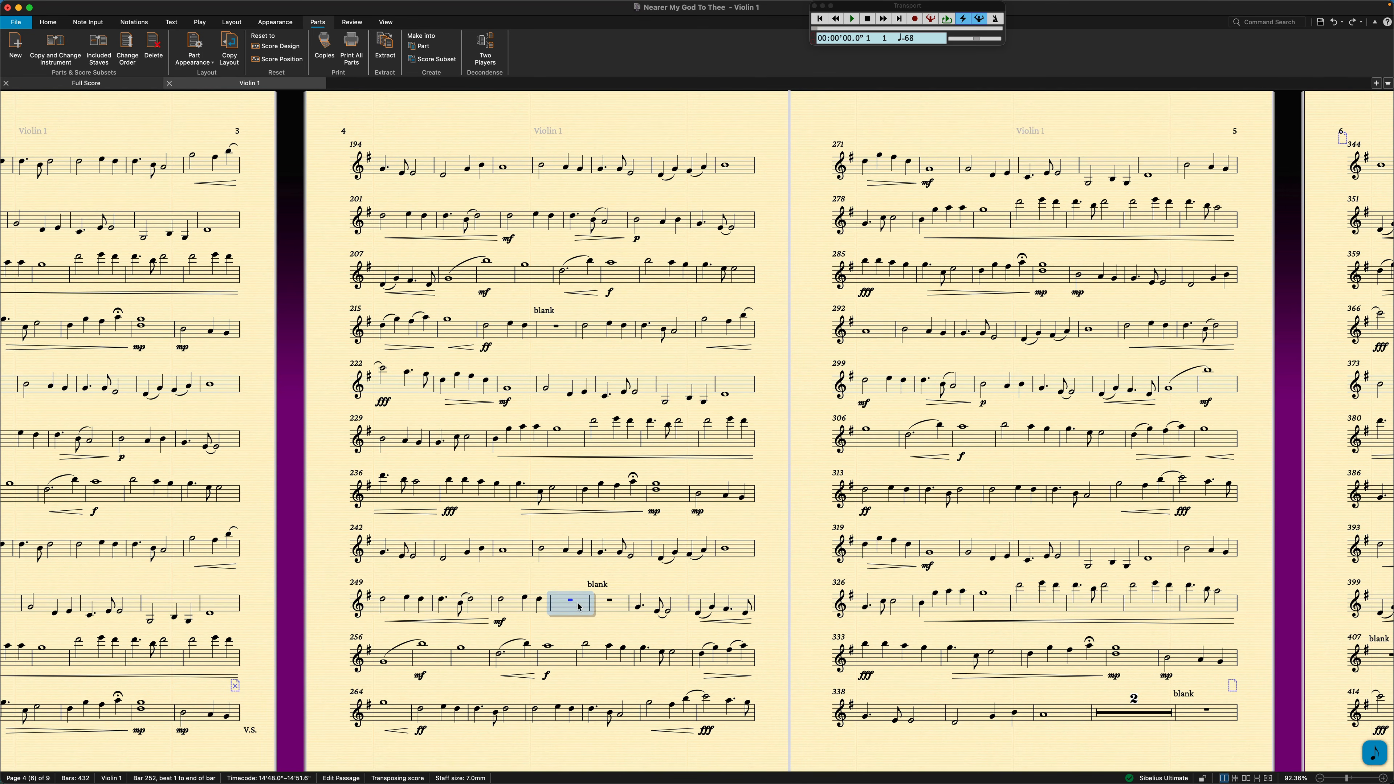
pyautogui.click(589, 627)
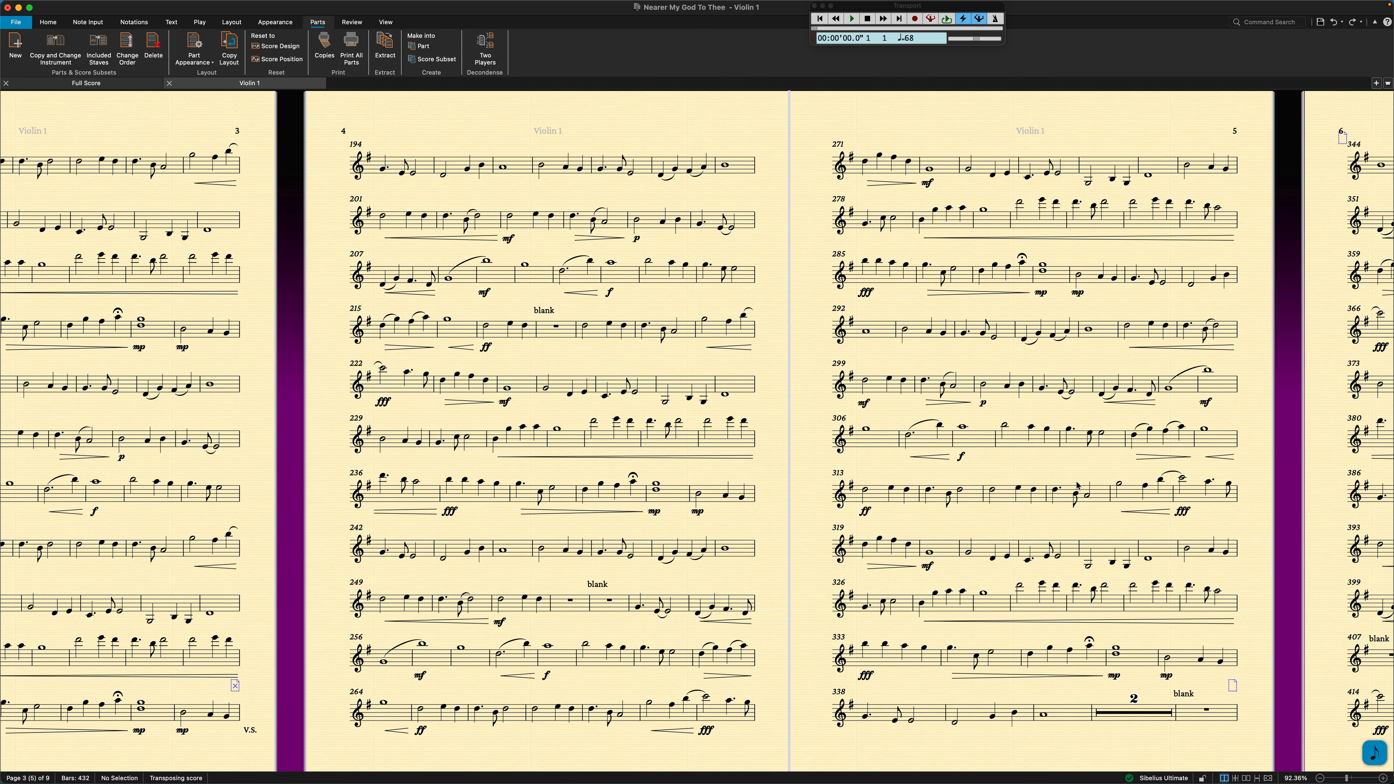
pyautogui.hscroll(5, 1075, 485)
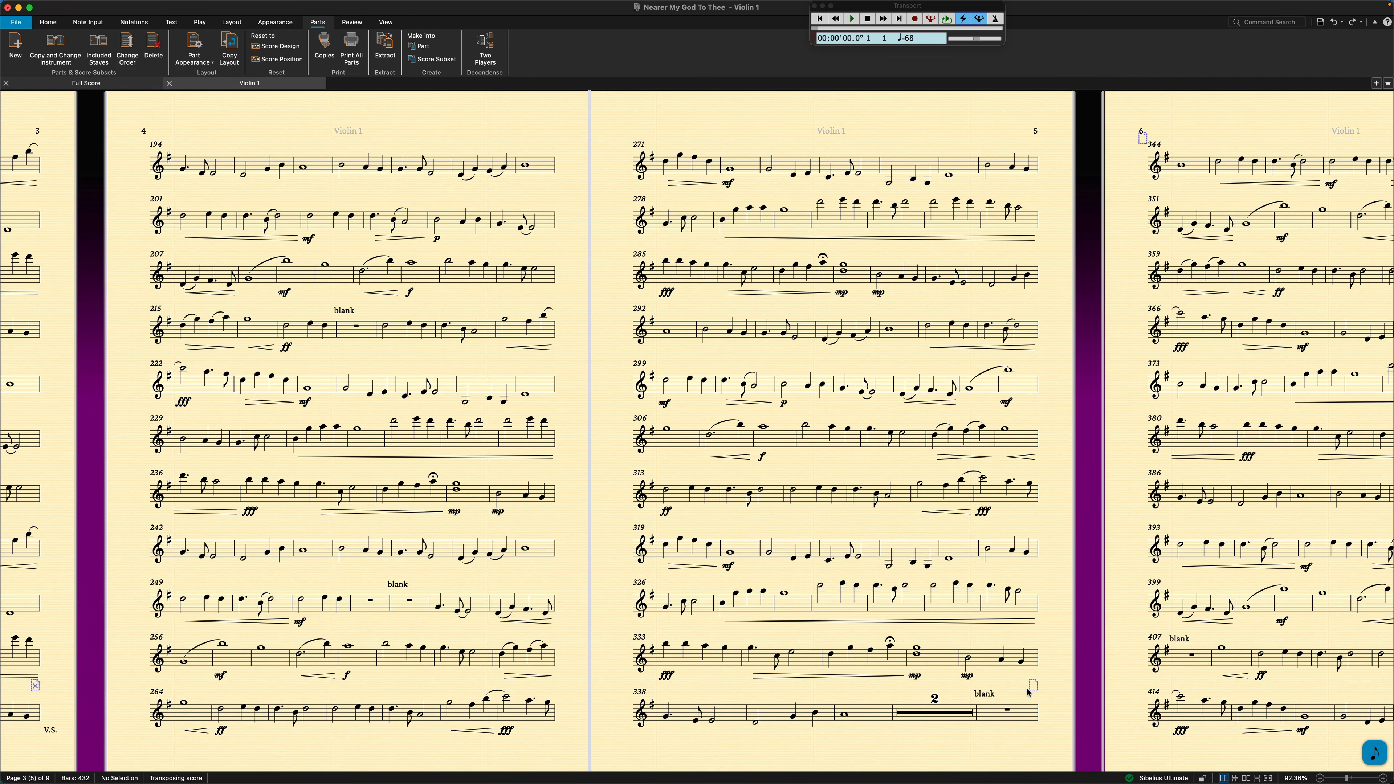
pyautogui.hscroll(7, 1028, 691)
pyautogui.hscroll(10, 1028, 692)
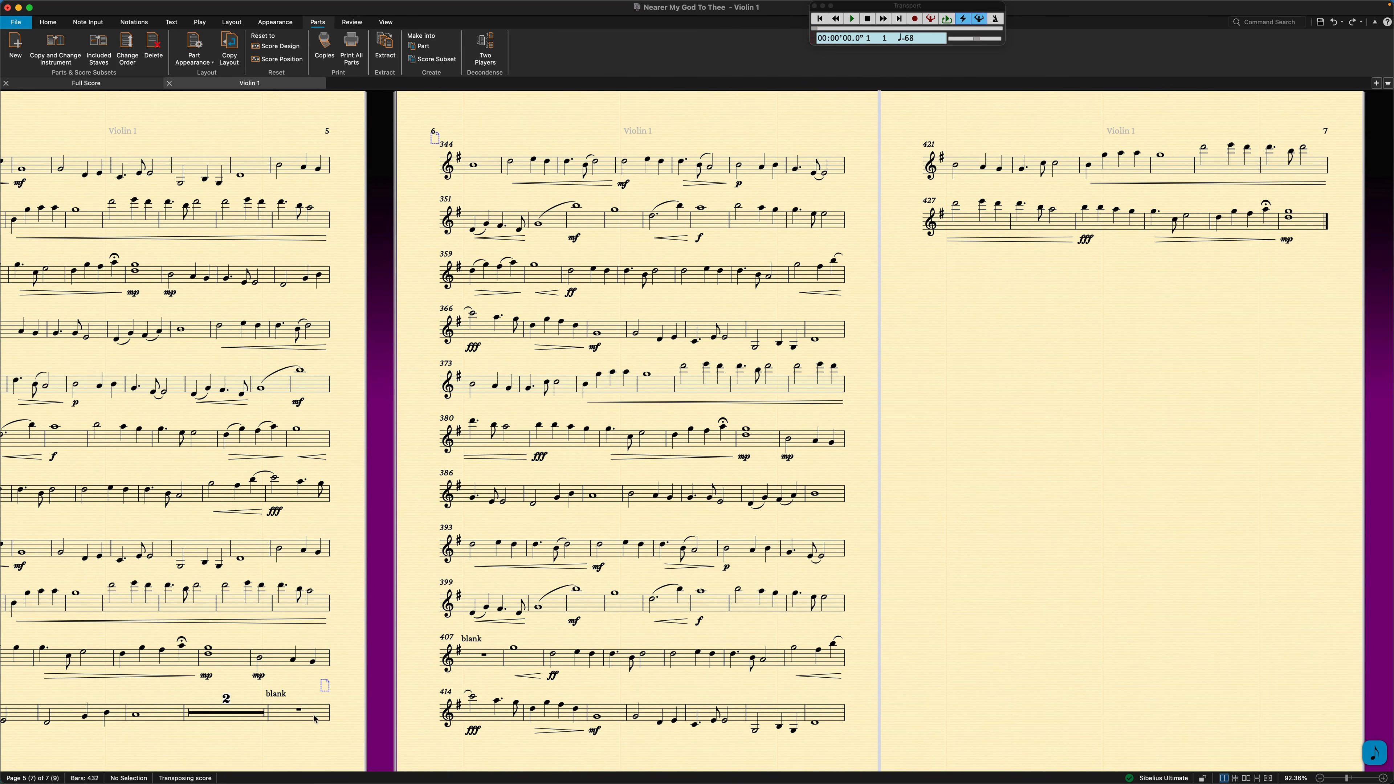
# Review the part's page turns backwards from page 6 to the "blank" bar 43 at the end of page 1.
pyautogui.hscroll(-10, 314, 718)
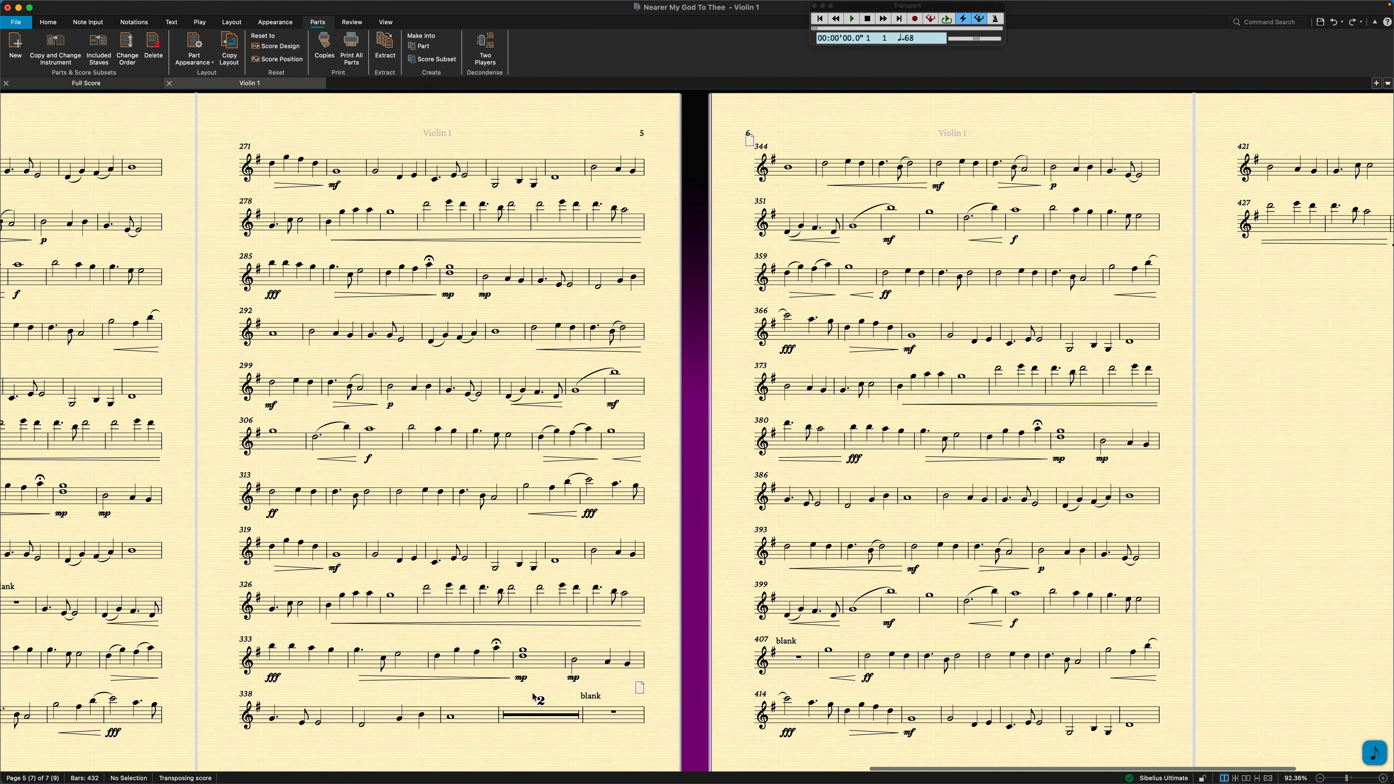
pyautogui.hscroll(-3, 535, 697)
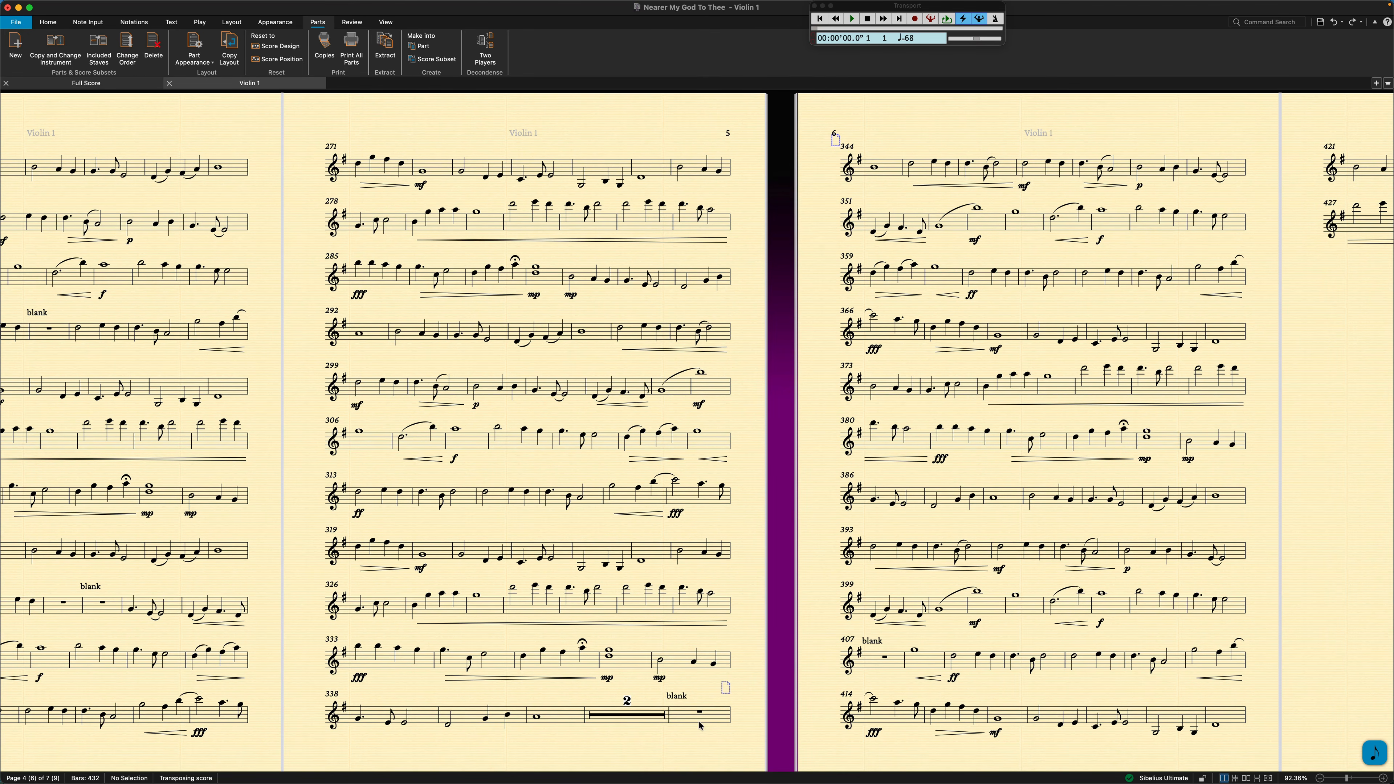
pyautogui.hscroll(-15, 699, 726)
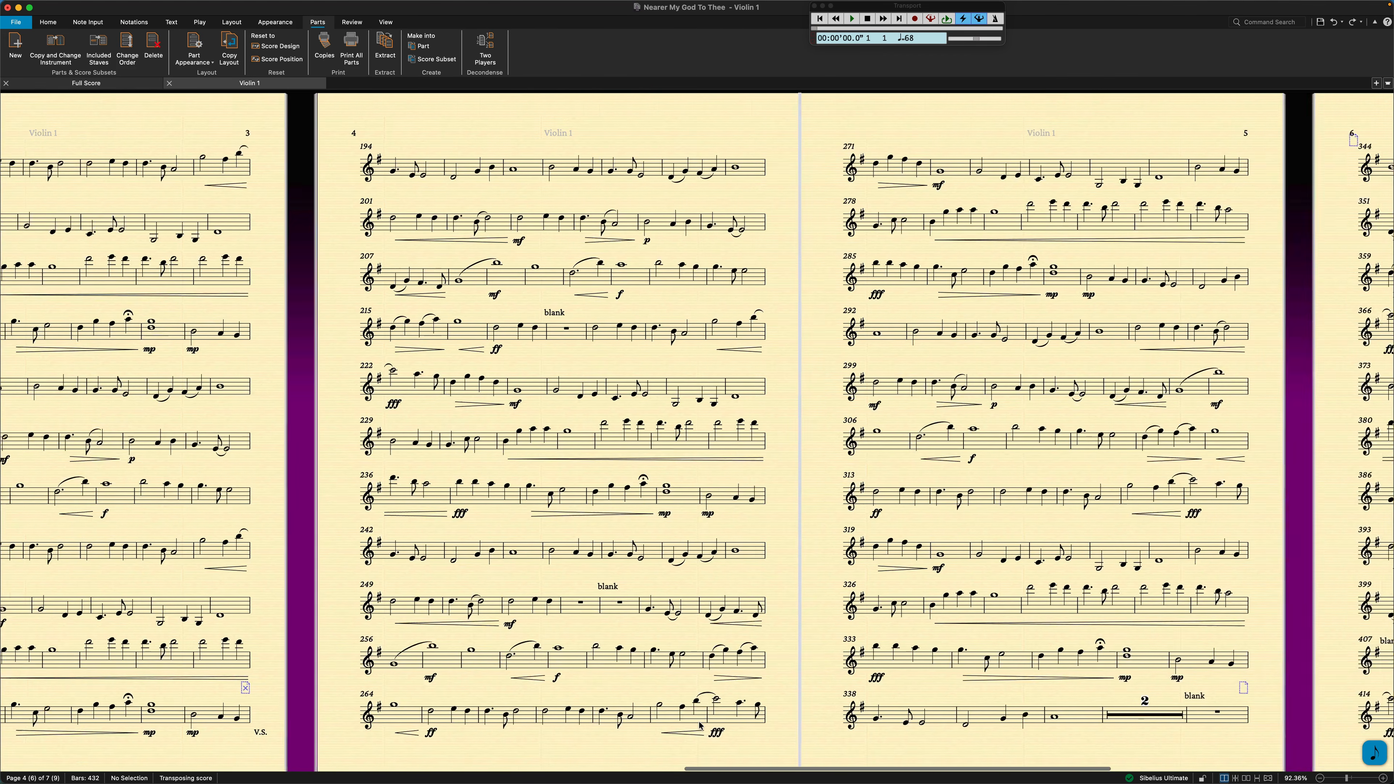
pyautogui.hscroll(-3, 700, 726)
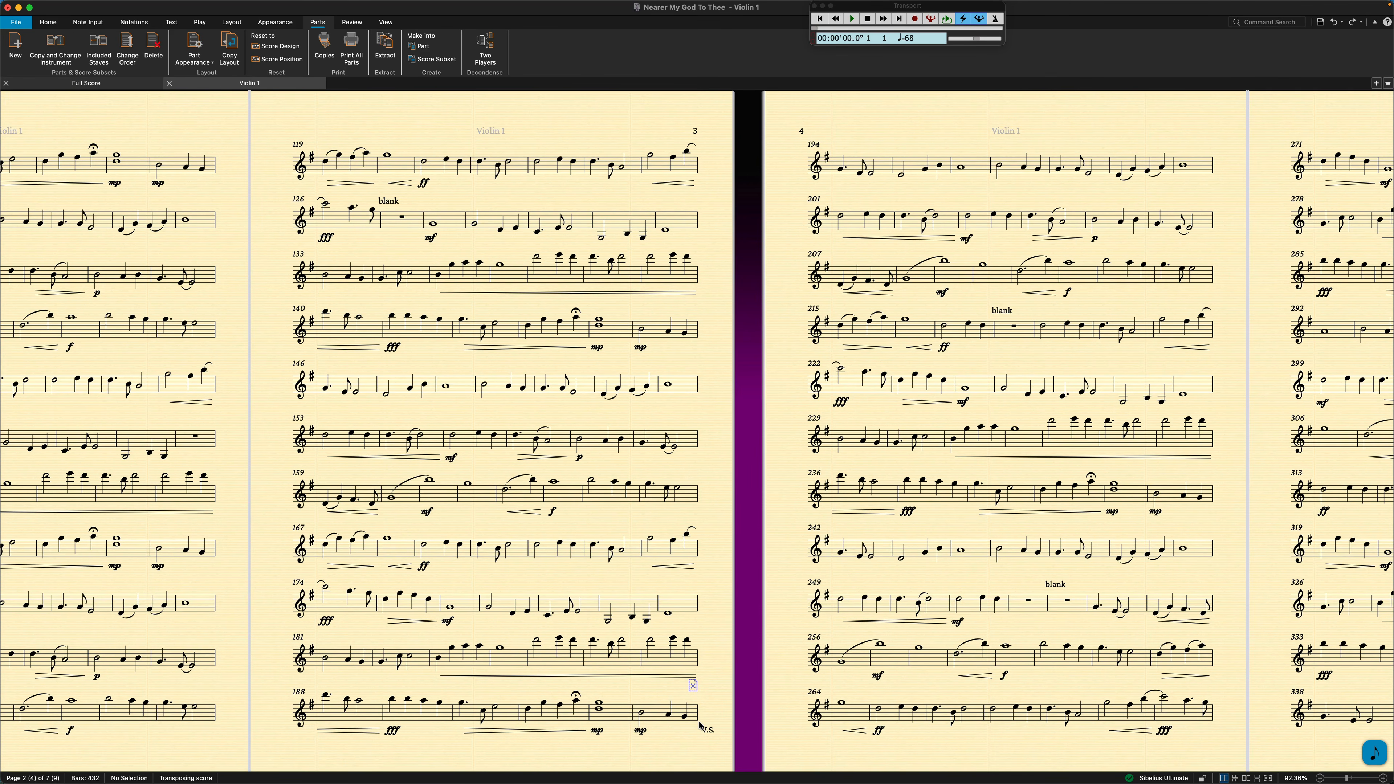
pyautogui.hscroll(-4, 578, 490)
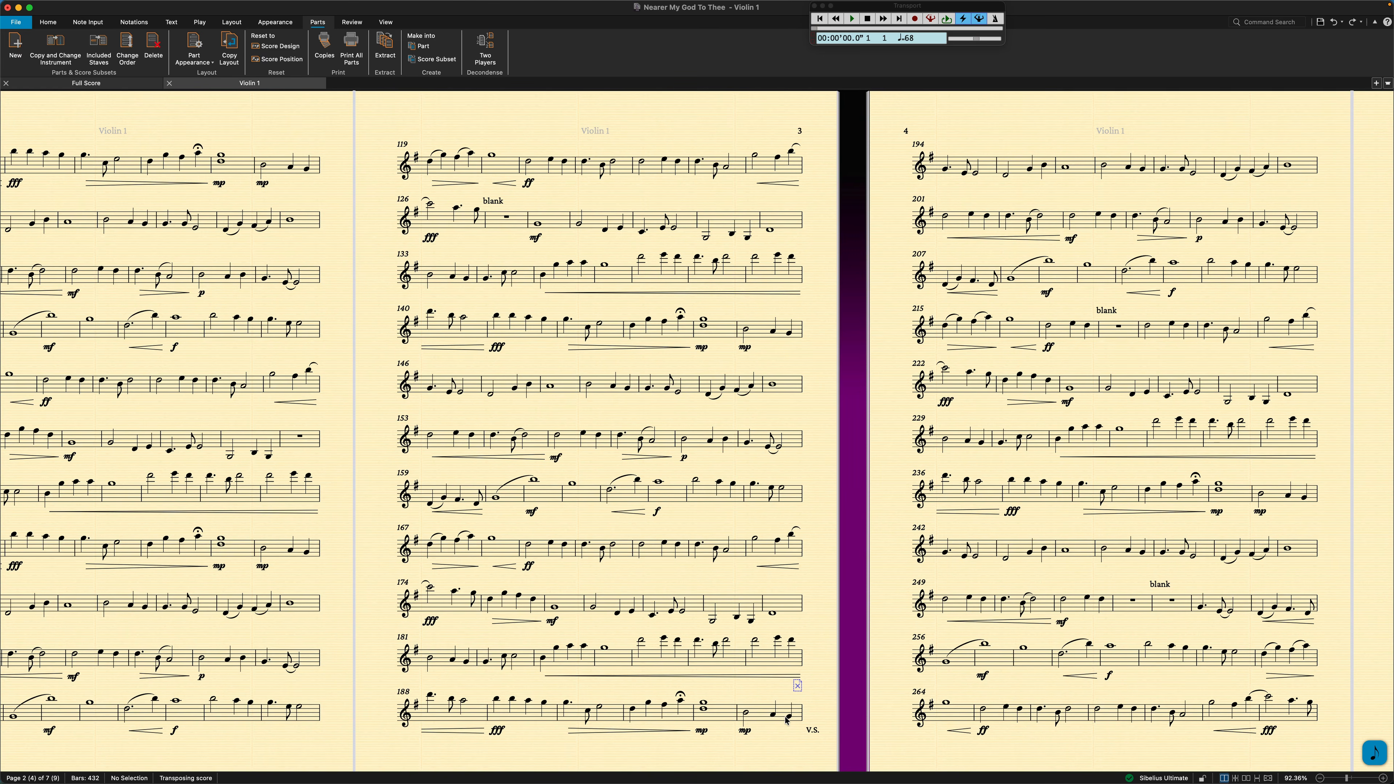
pyautogui.hscroll(-10, 786, 721)
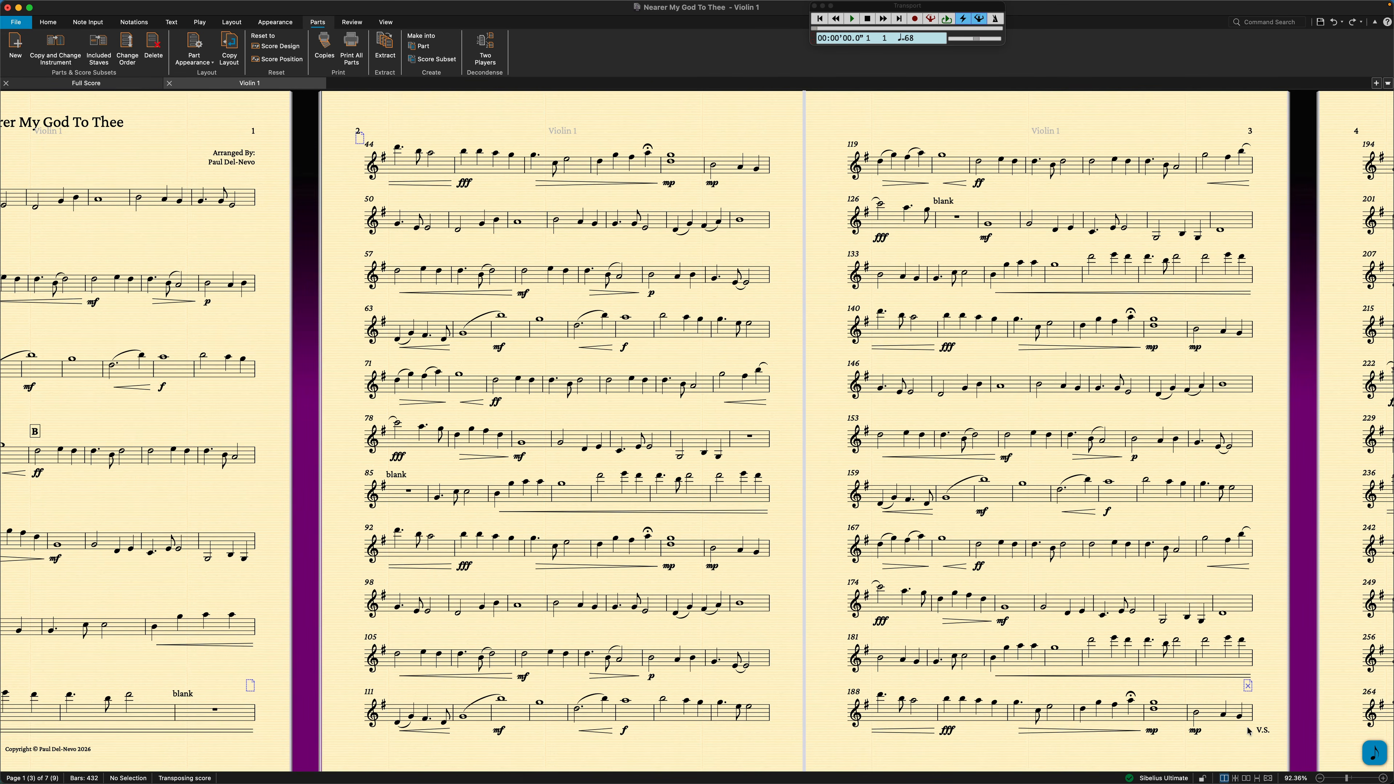
pyautogui.click(239, 710)
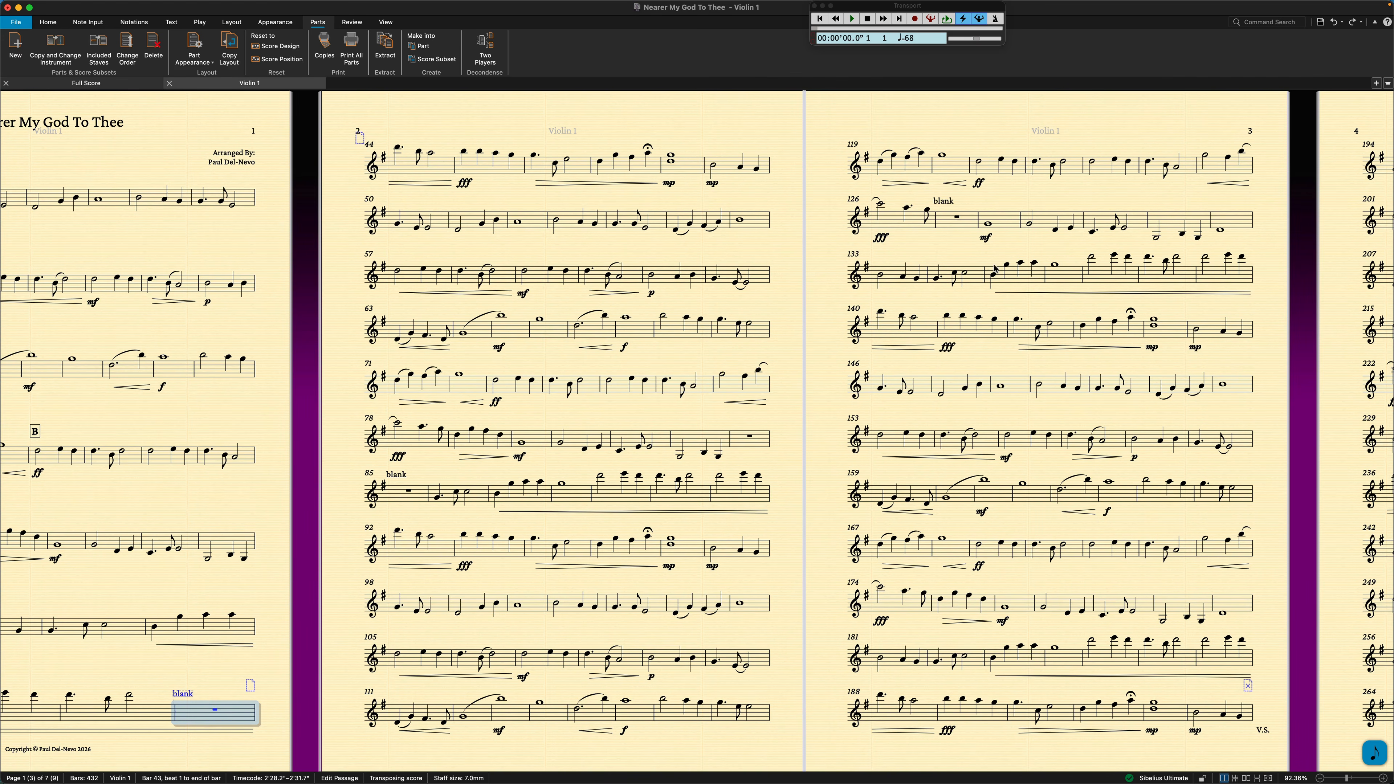
# Insert a page break after the "blank" bar 127 on page 3 of the Violin 1 part.
pyautogui.click(967, 223)
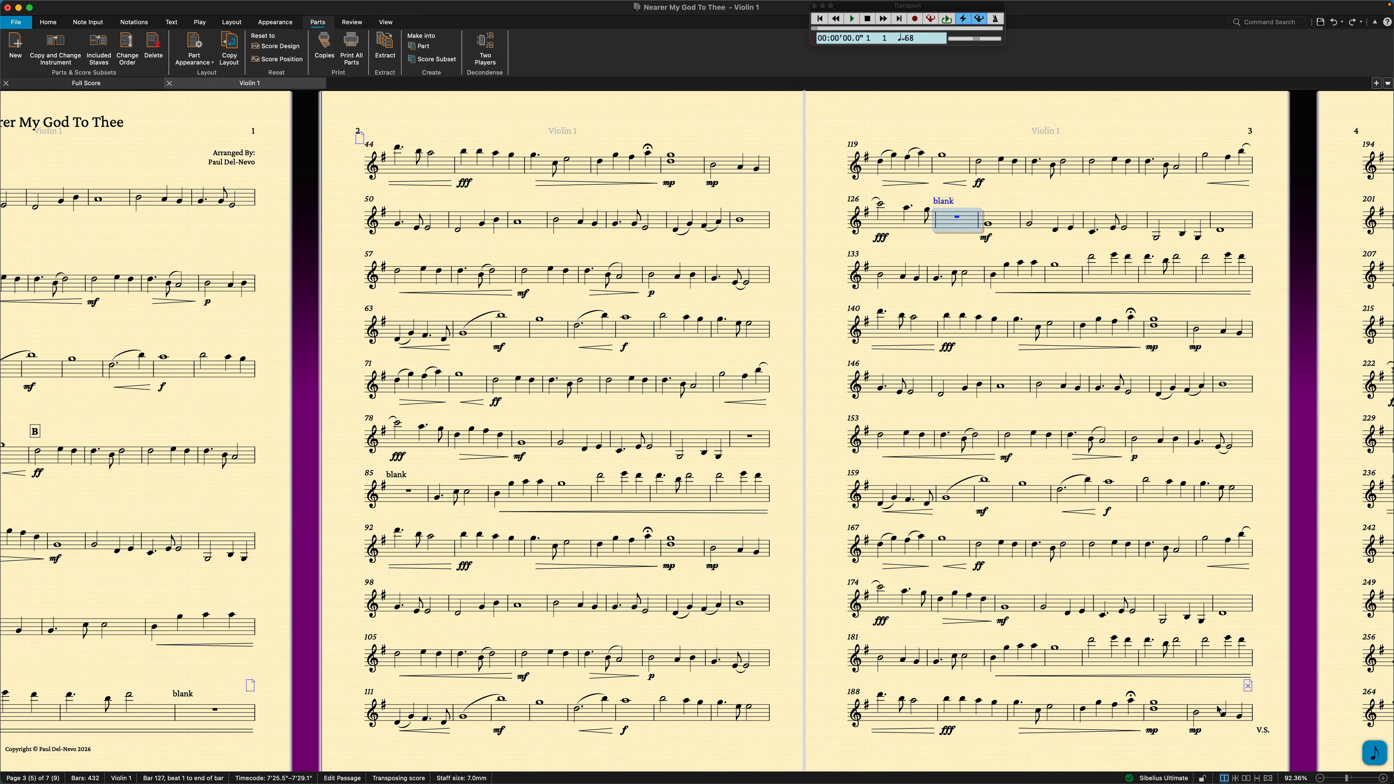
pyautogui.press('Escape')
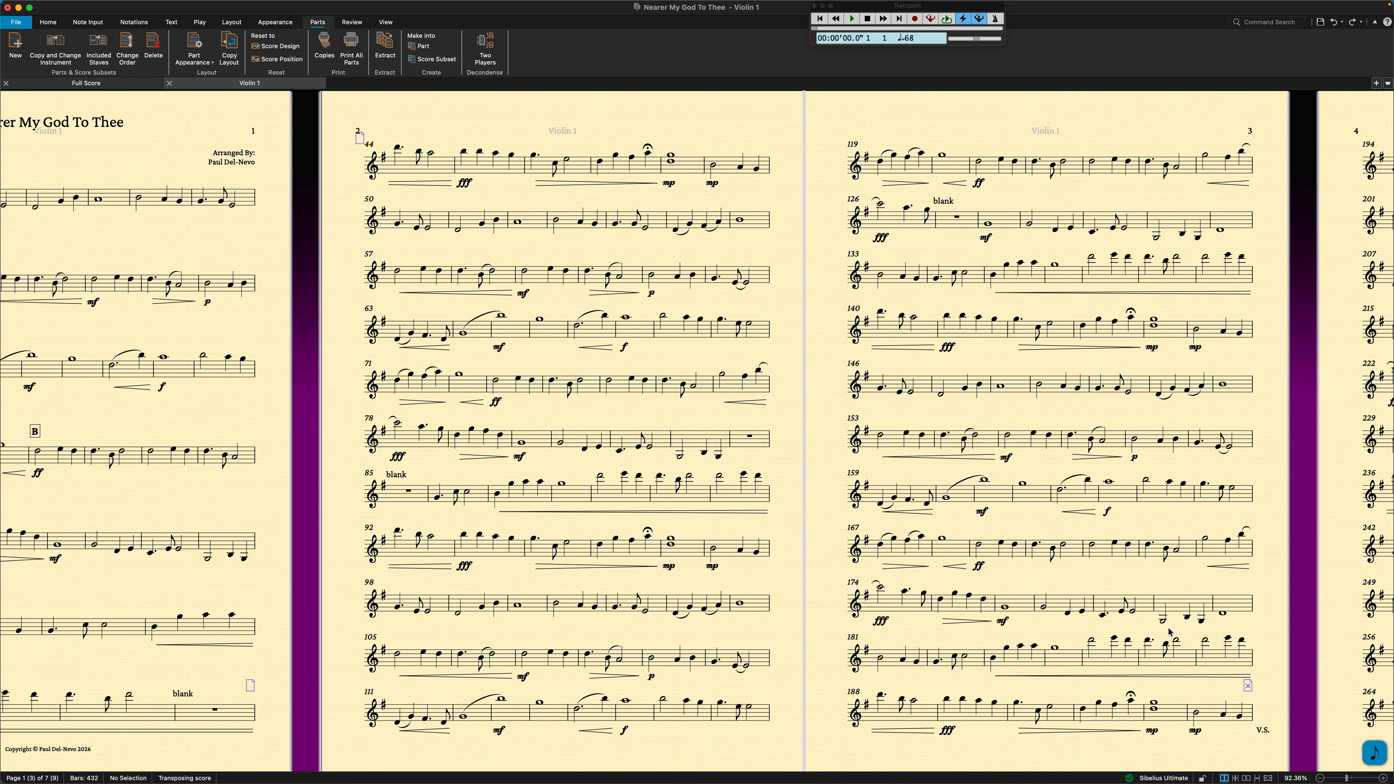
pyautogui.click(979, 223)
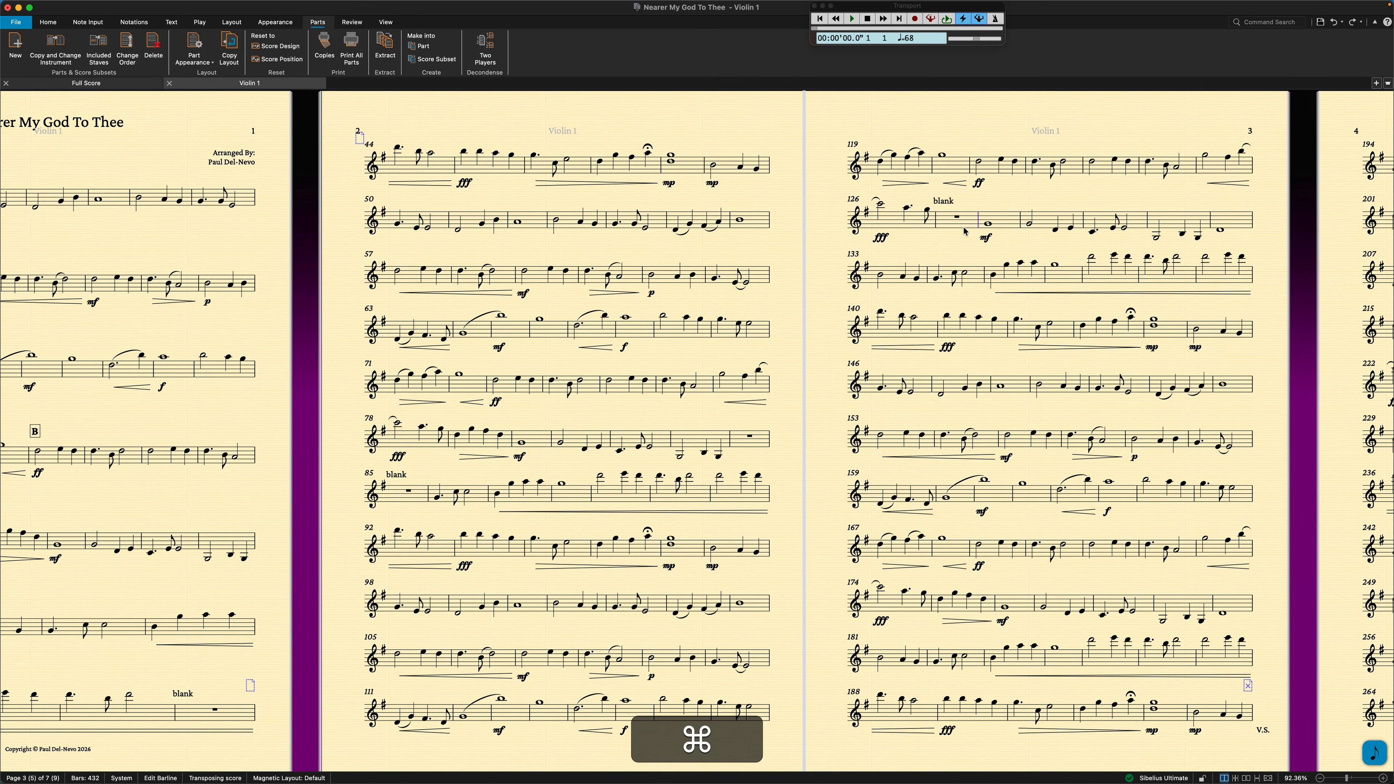
pyautogui.press('super+Return')
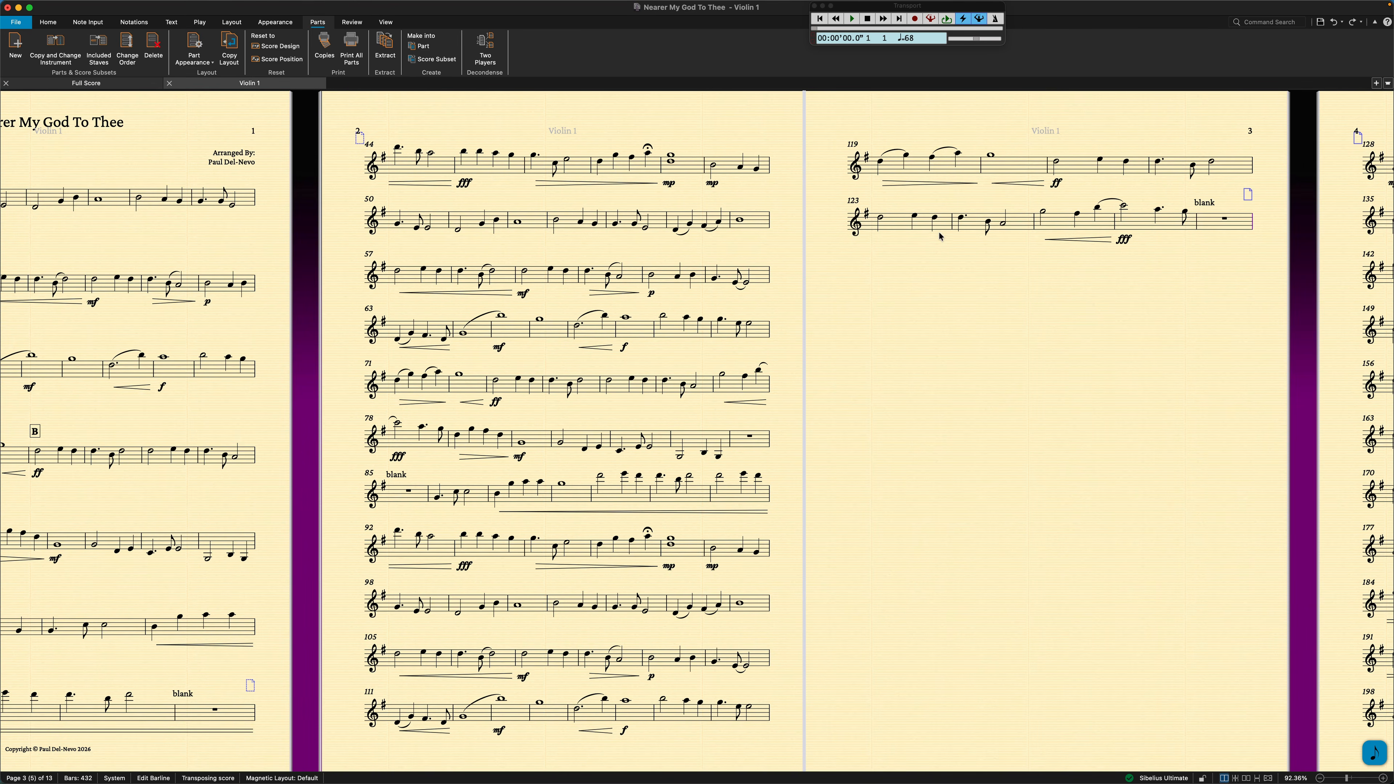
# Make bars 92 to 127 of the Violin 1 part into a single page.
pyautogui.click(1236, 224)
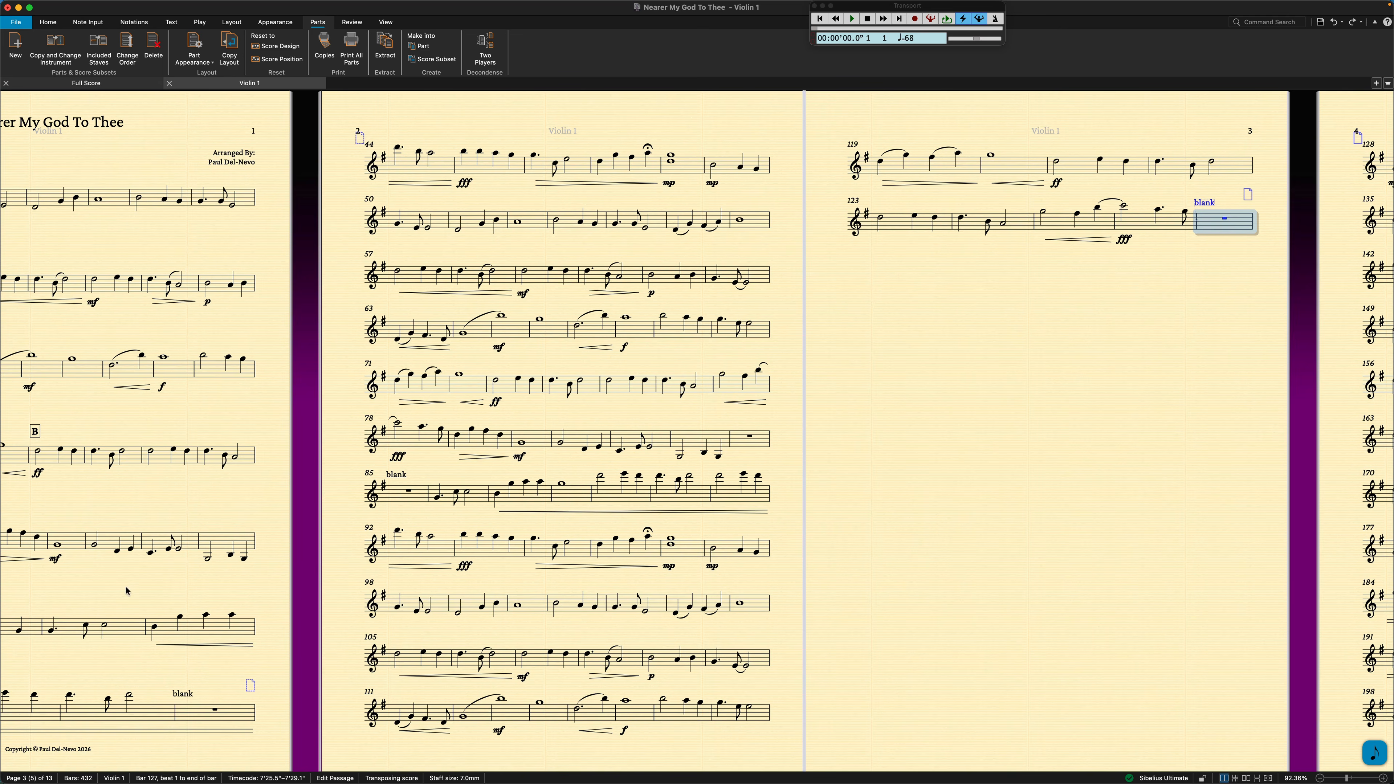
pyautogui.press('shift')
pyautogui.keyDown('shift'); pyautogui.click(408, 548); pyautogui.keyUp('shift')
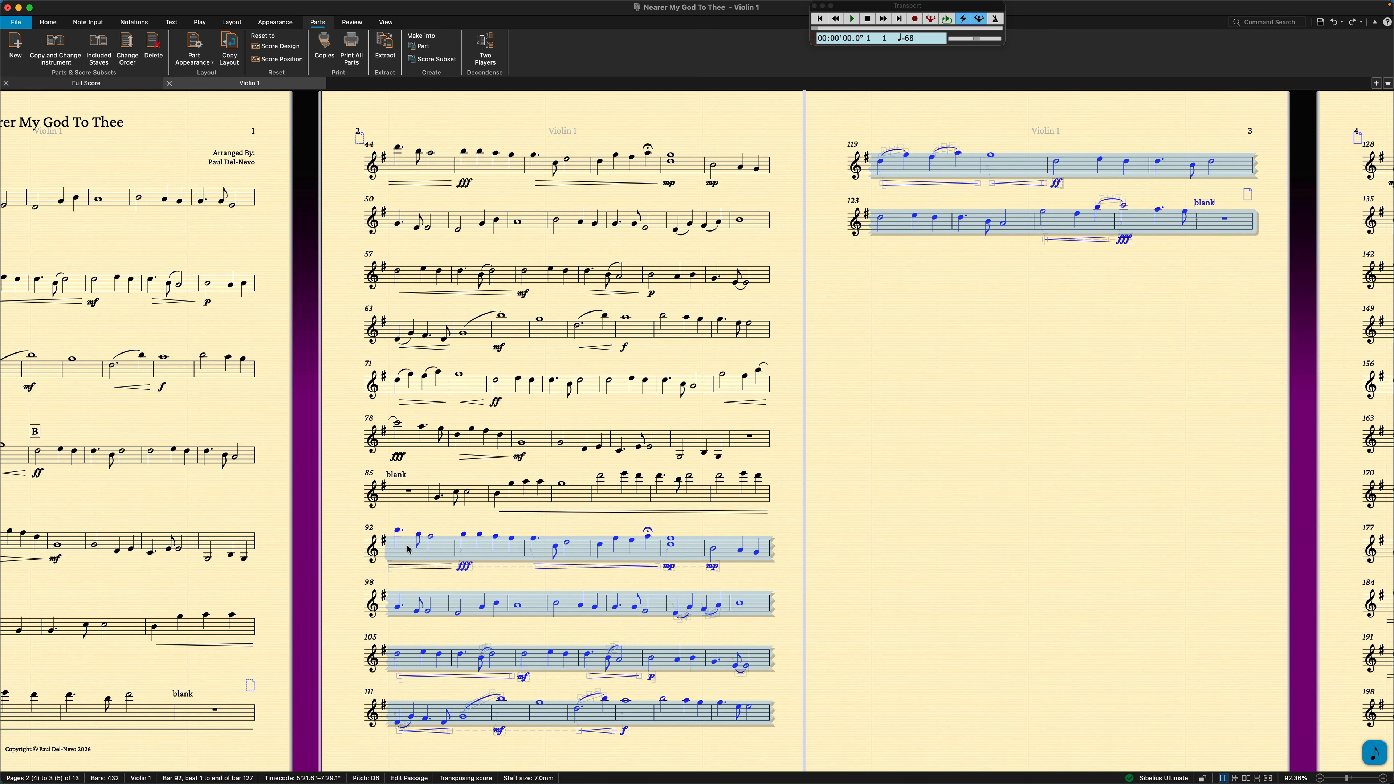
pyautogui.click(236, 22)
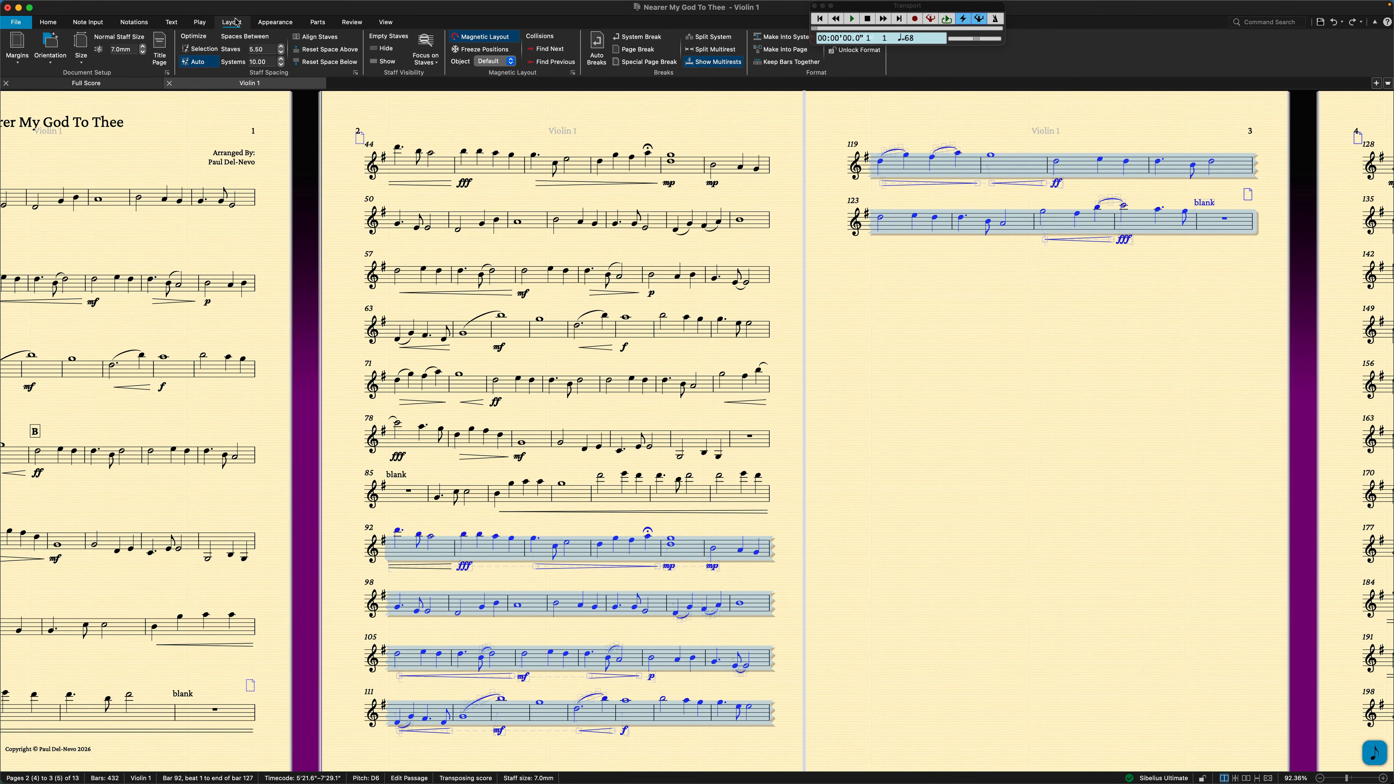
pyautogui.moveTo(905, 7); pyautogui.dragTo(1049, 8)
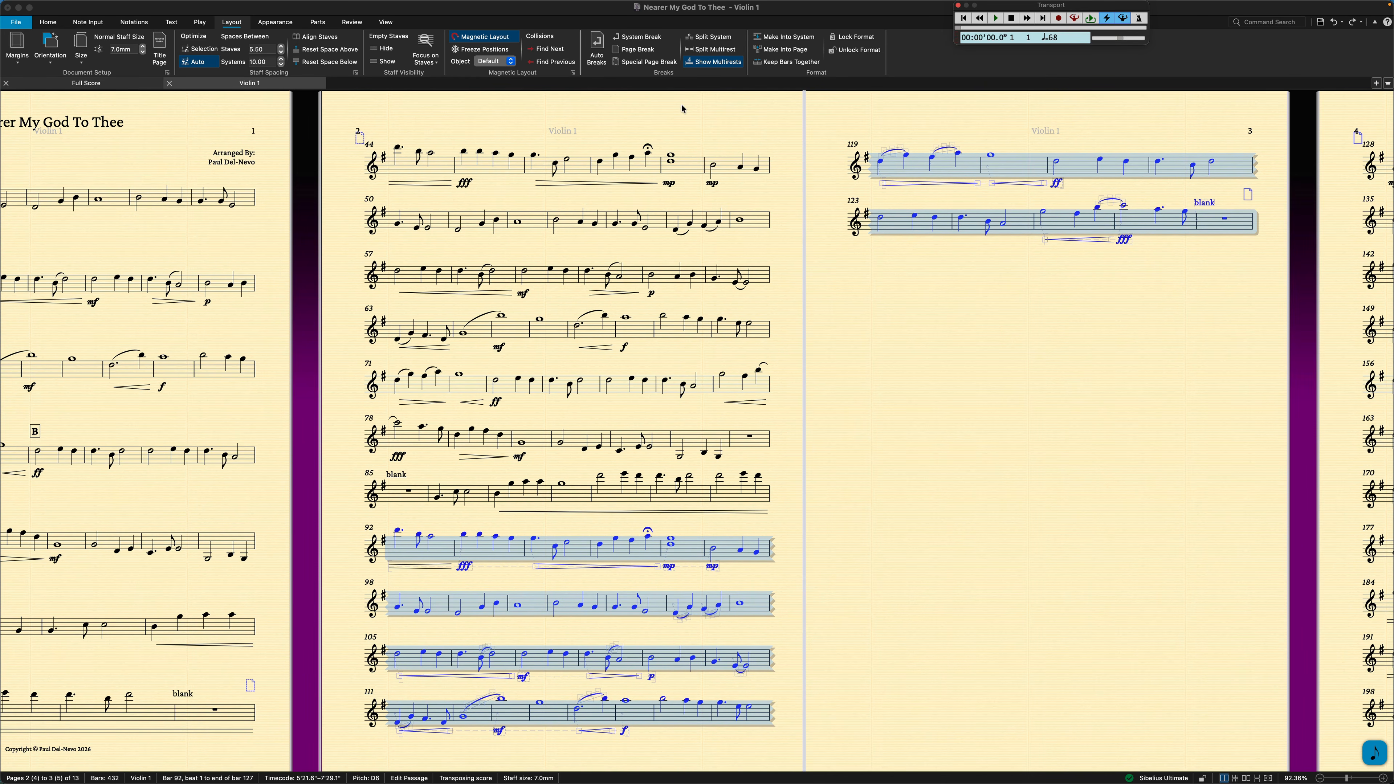
pyautogui.click(777, 52)
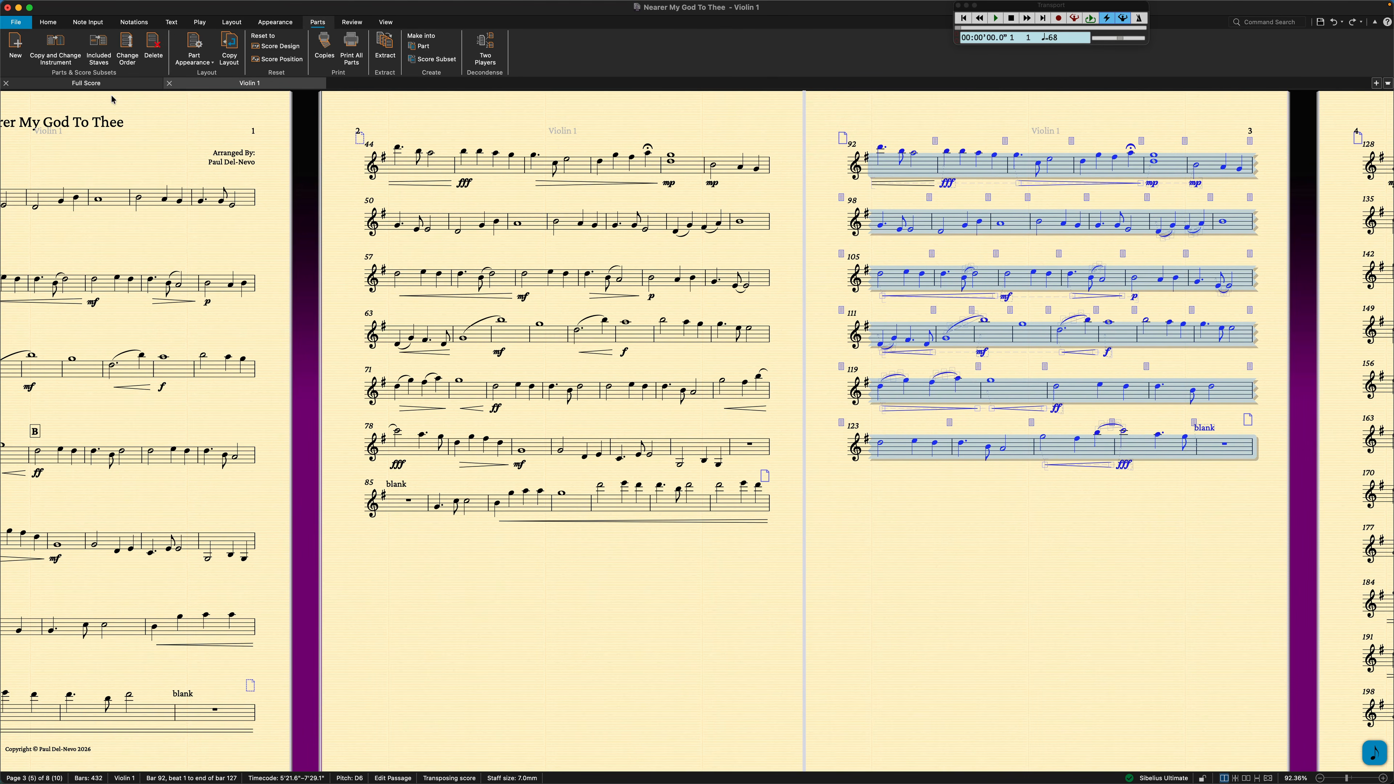
# Set the current part's staves to justify when a page is 20% full.
pyautogui.click(196, 54)
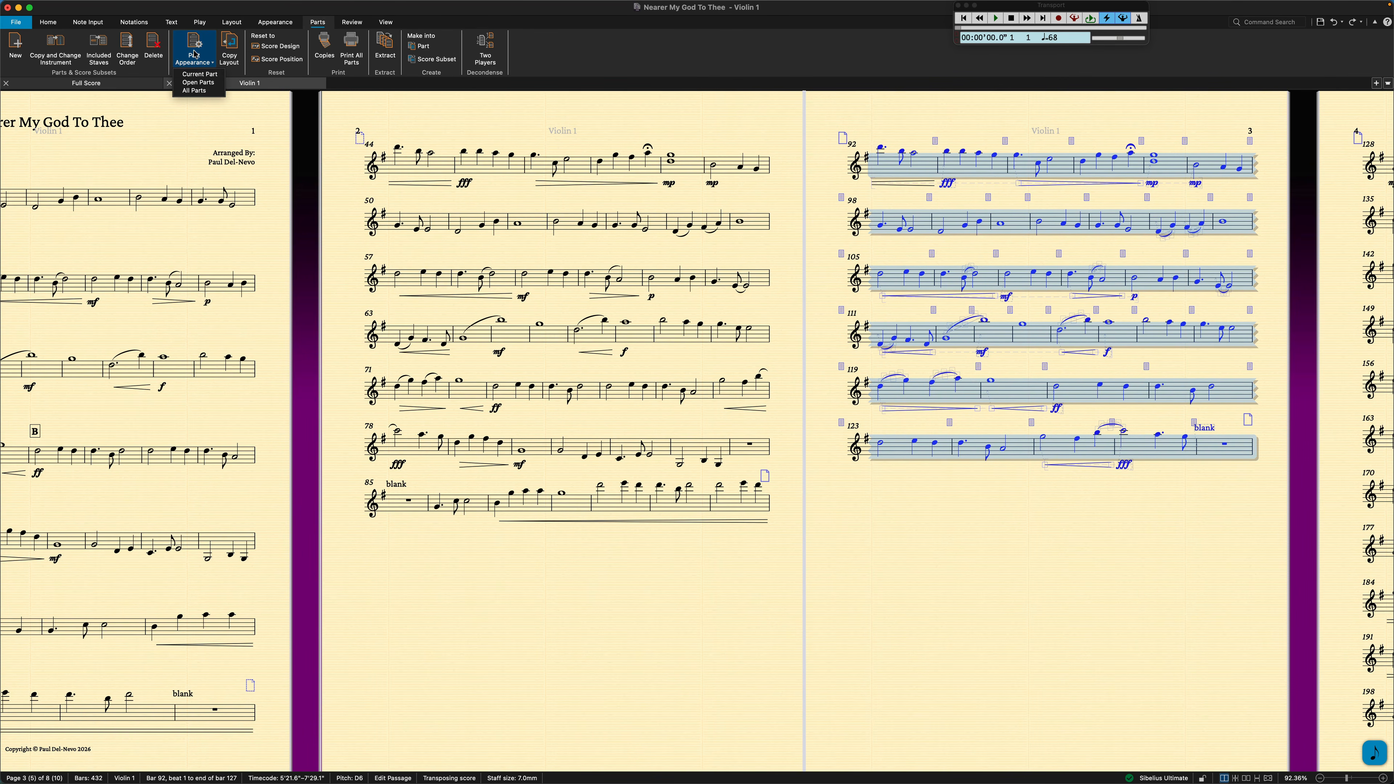
pyautogui.click(194, 75)
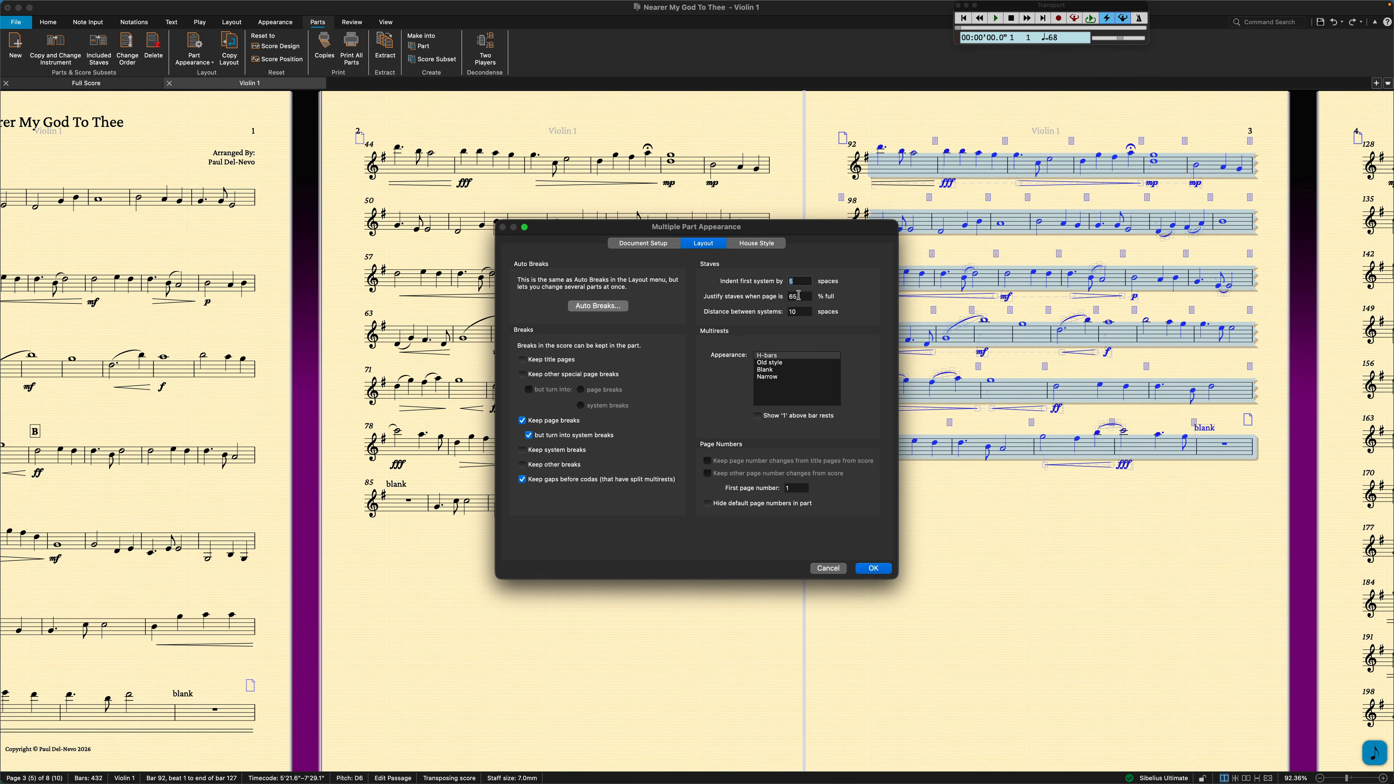
pyautogui.press('Tab')
pyautogui.write('20')
pyautogui.click(872, 569)
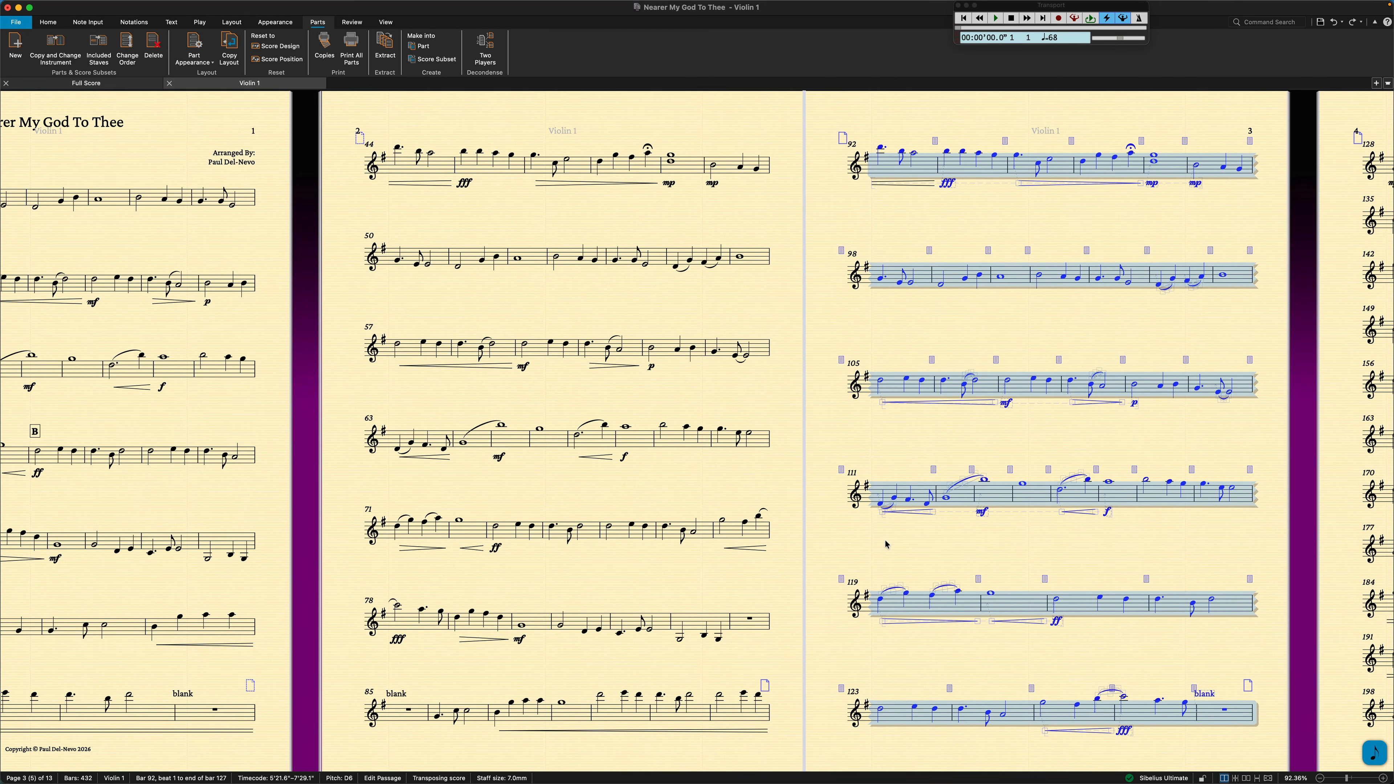
pyautogui.press('Escape')
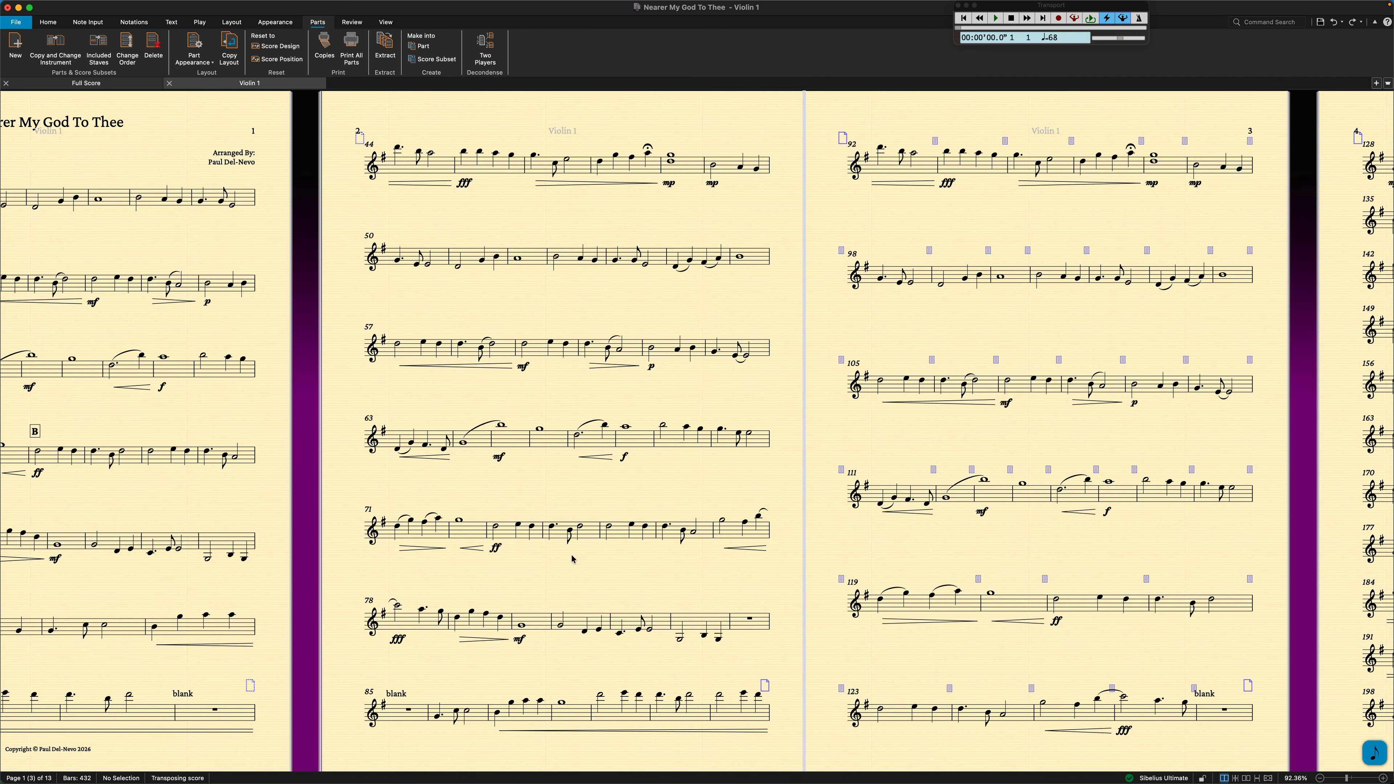
# Insert a system break after bar 81 and make bars 87 to 127 into a single page.
pyautogui.click(611, 621)
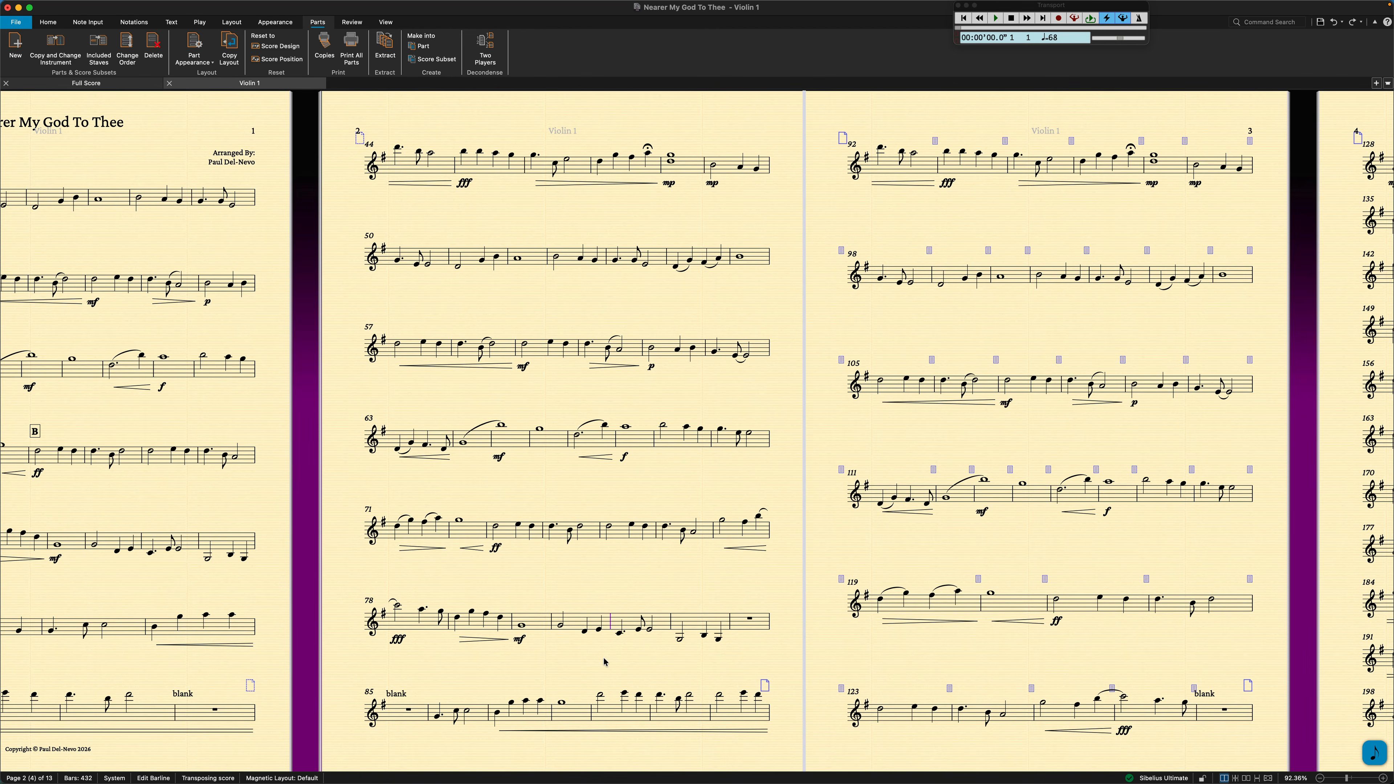
pyautogui.press('Return')
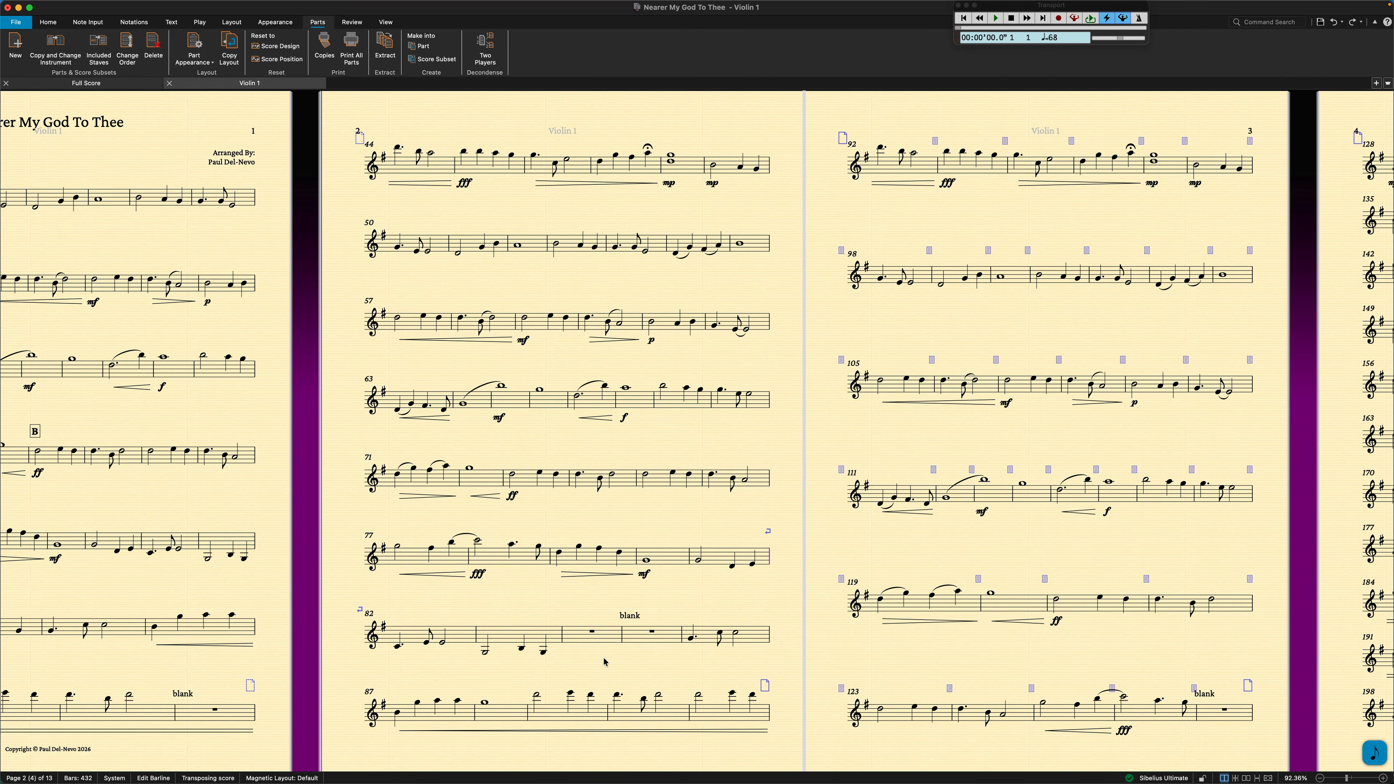
pyautogui.click(1220, 717)
pyautogui.keyDown('shift'); pyautogui.click(413, 717); pyautogui.keyUp('shift')
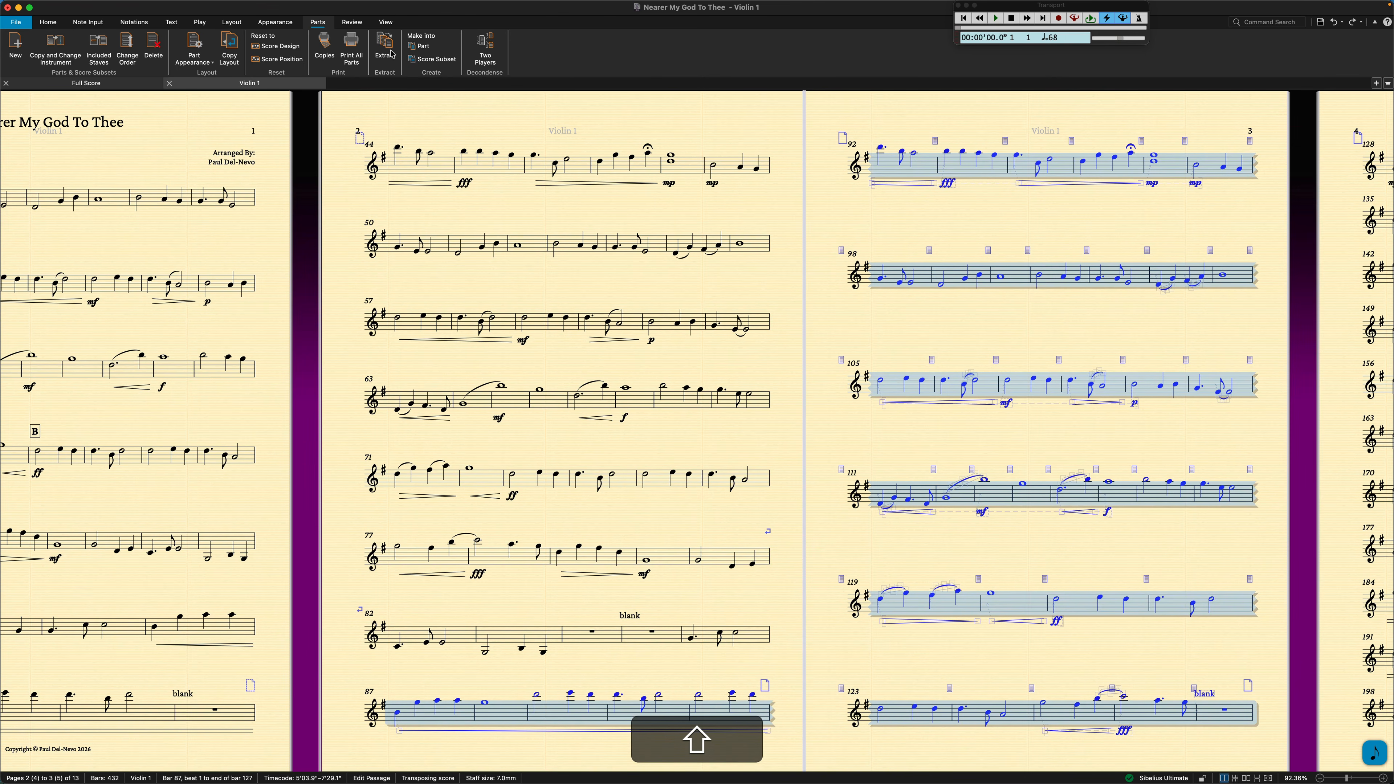
pyautogui.click(238, 23)
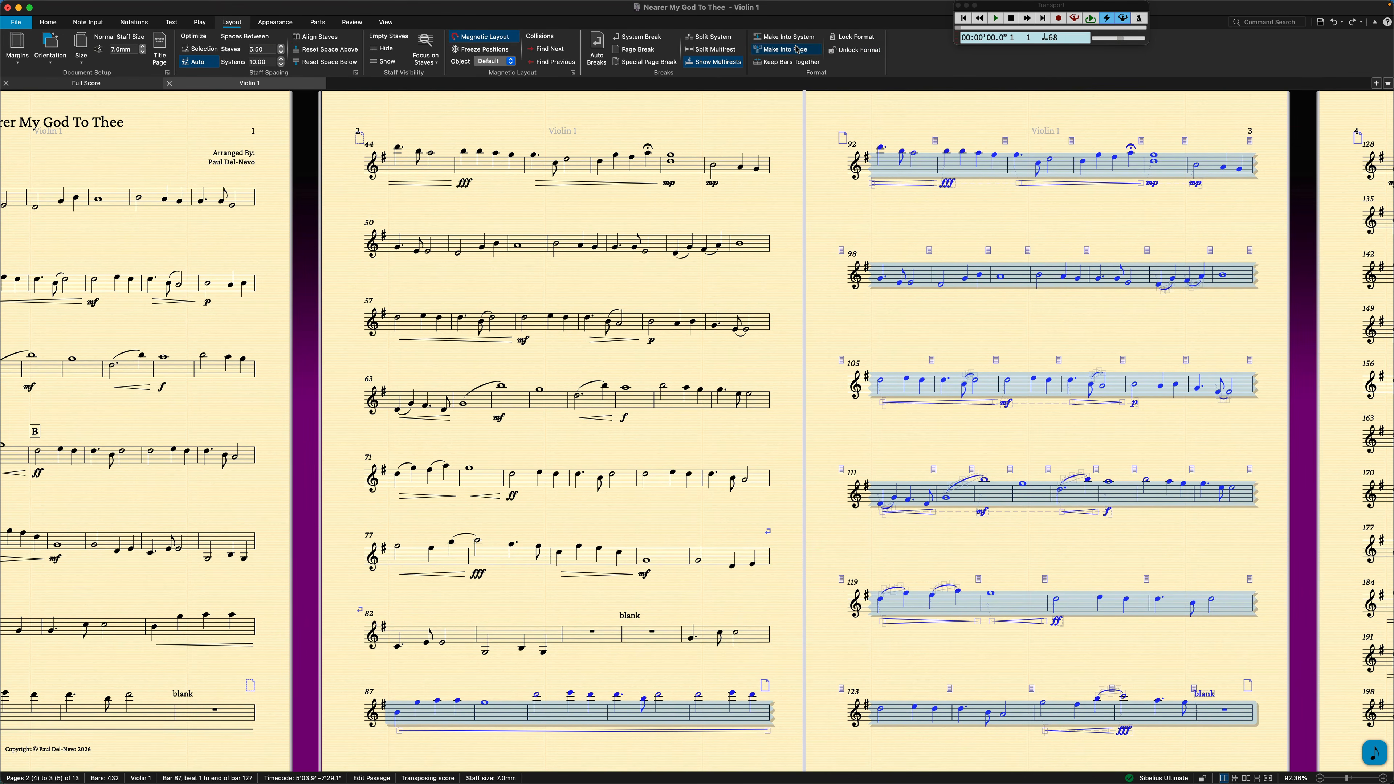
pyautogui.click(845, 50)
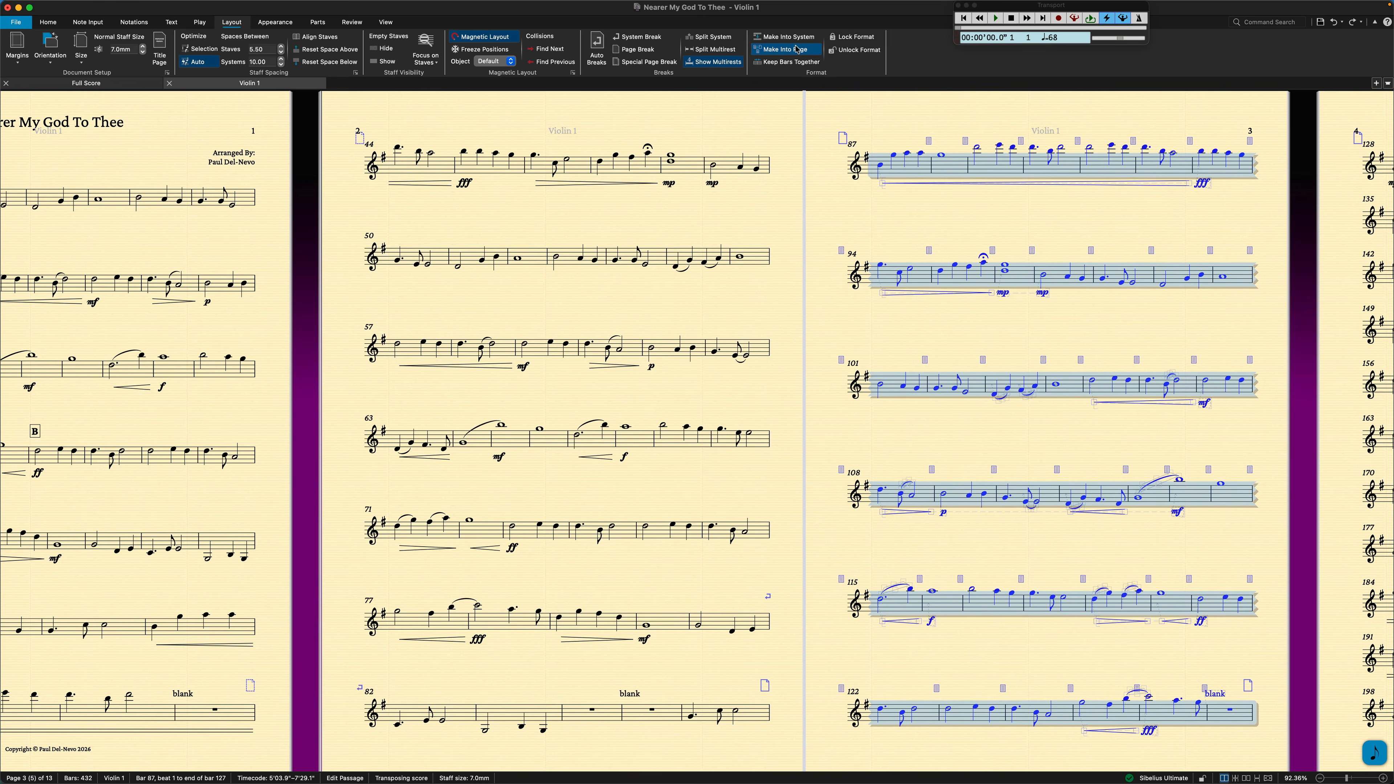
pyautogui.click(1107, 216)
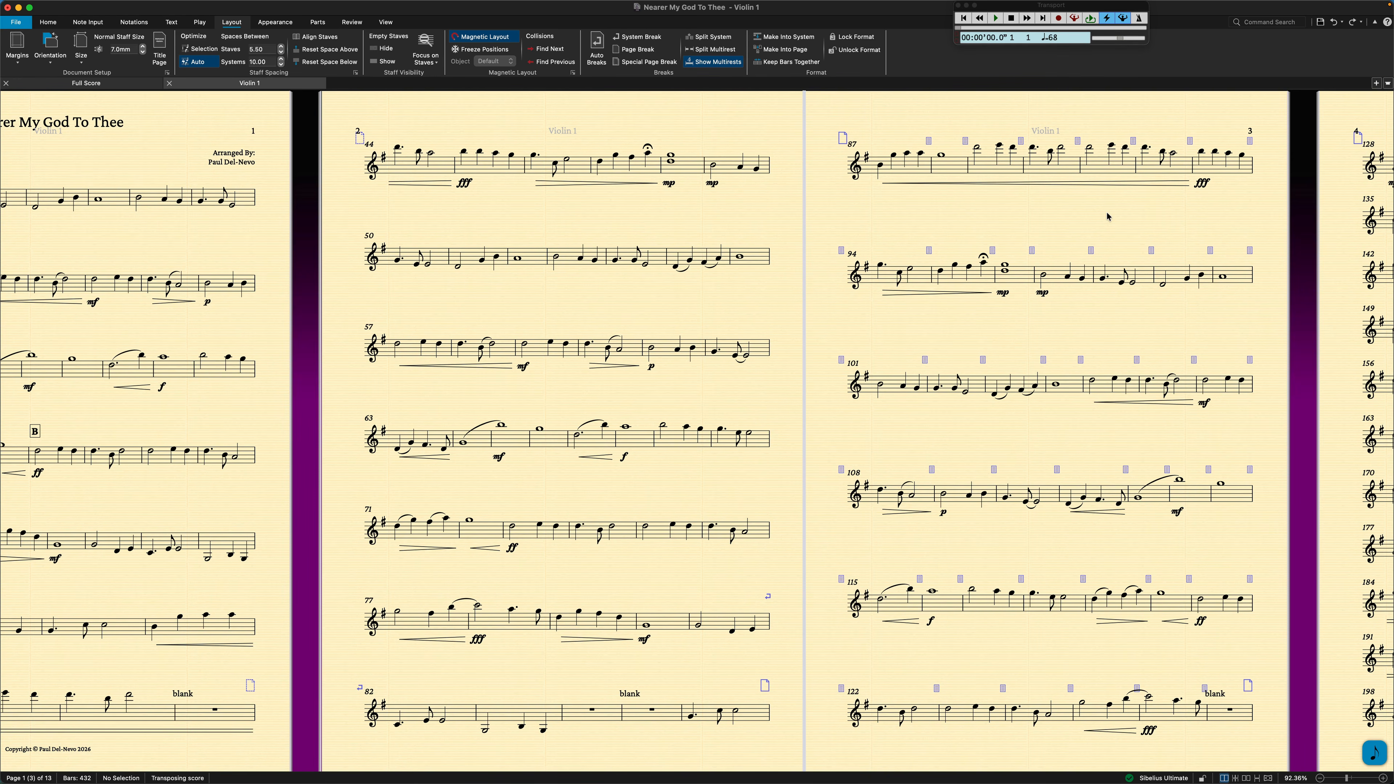
# Undo the page layout changes back to before the page break after the "blank" bar 127.
pyautogui.press('super+z')
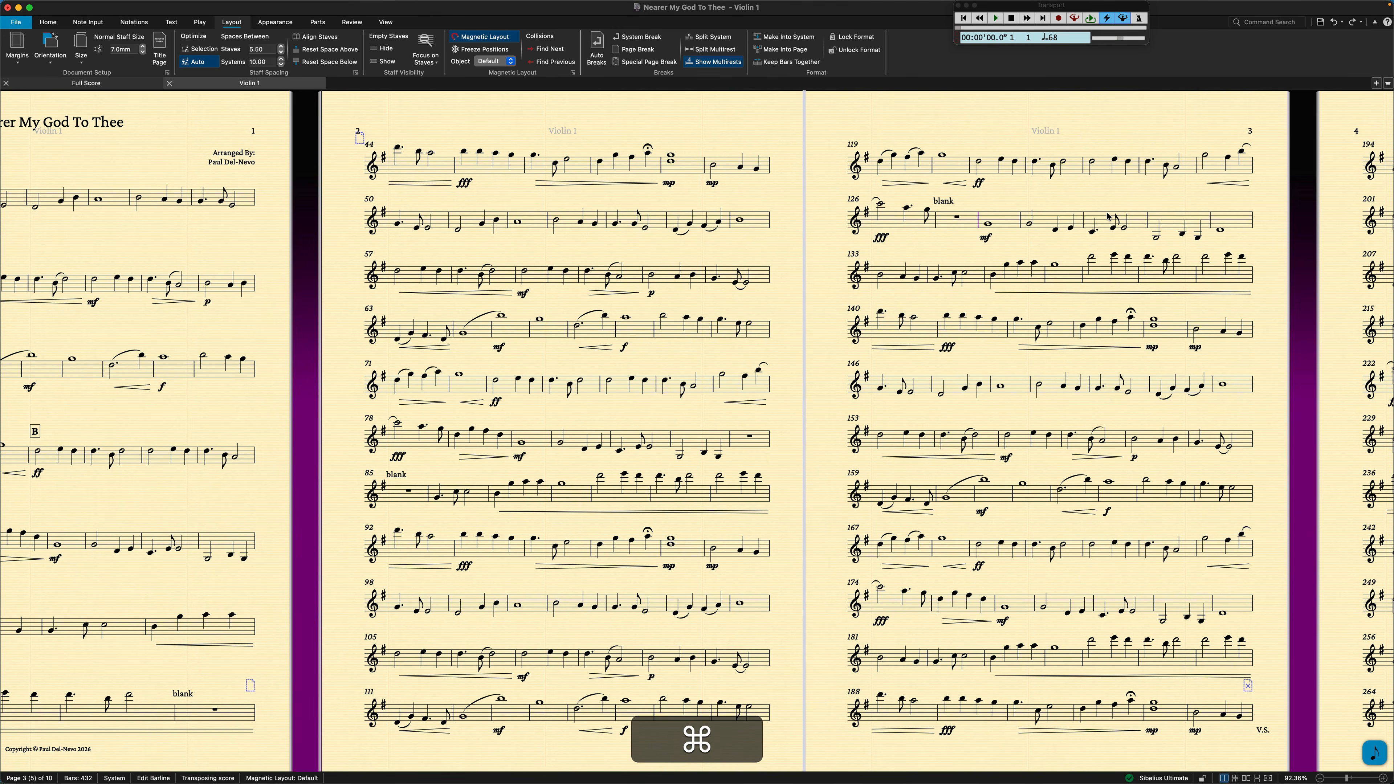
pyautogui.press('super+z')
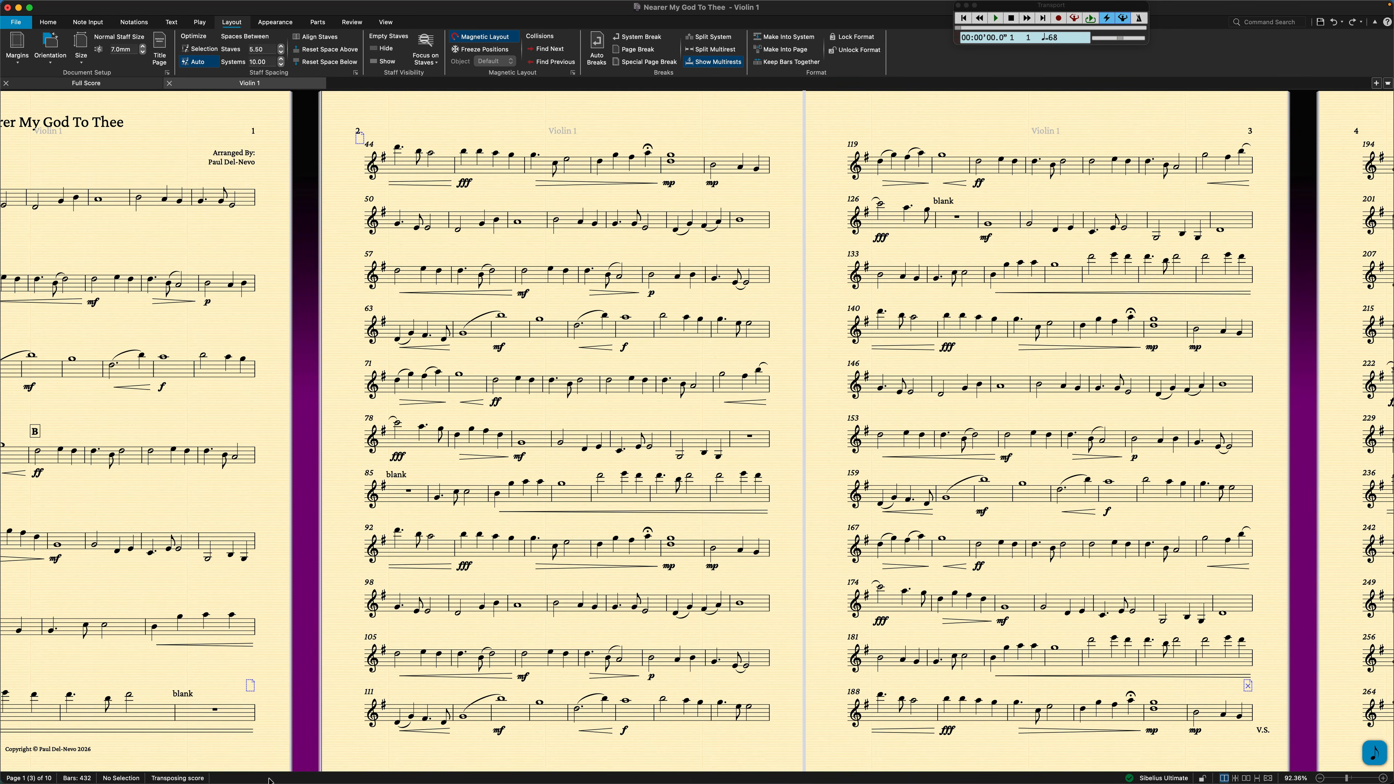
# Insert a special page break with 1 blank page after the "blank" bar 43 at the end of page 1.
pyautogui.click(255, 720)
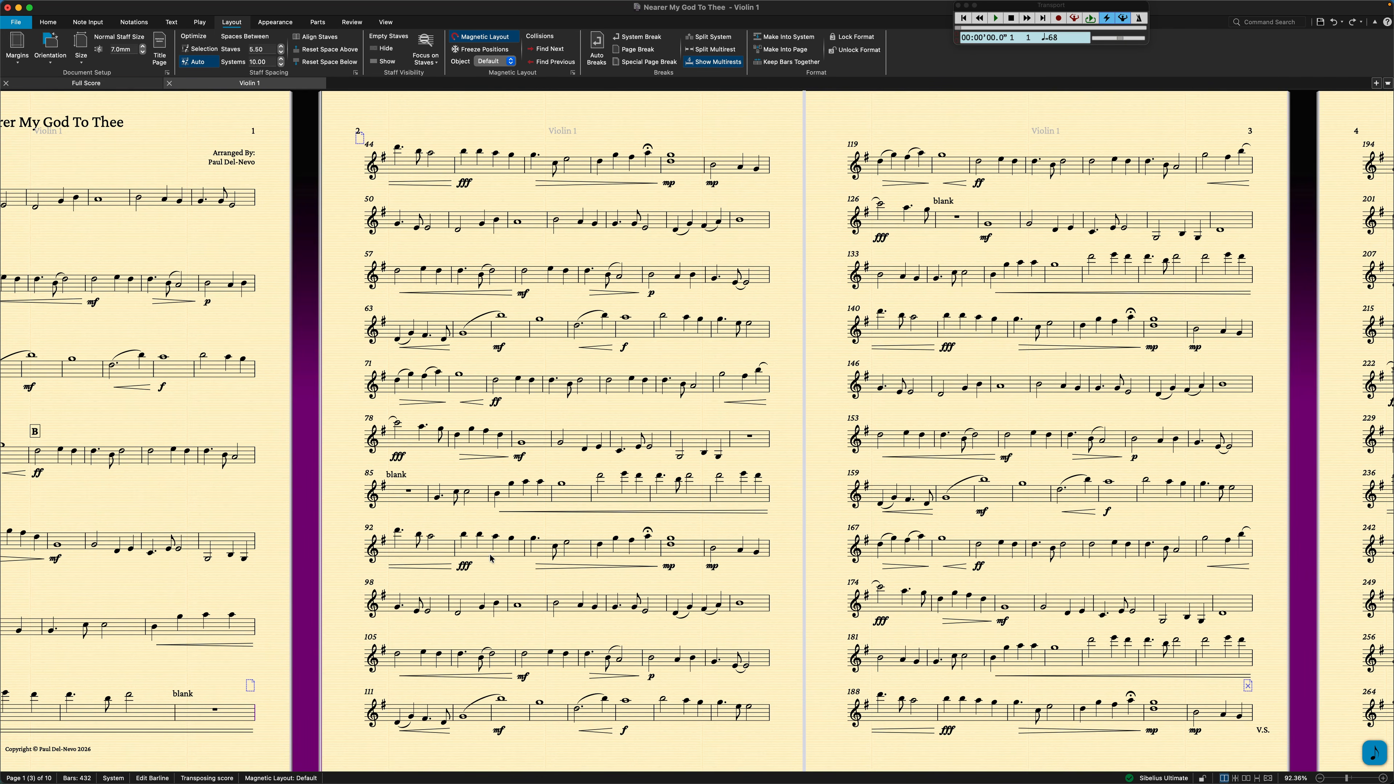
pyautogui.hscroll(10, 762, 441)
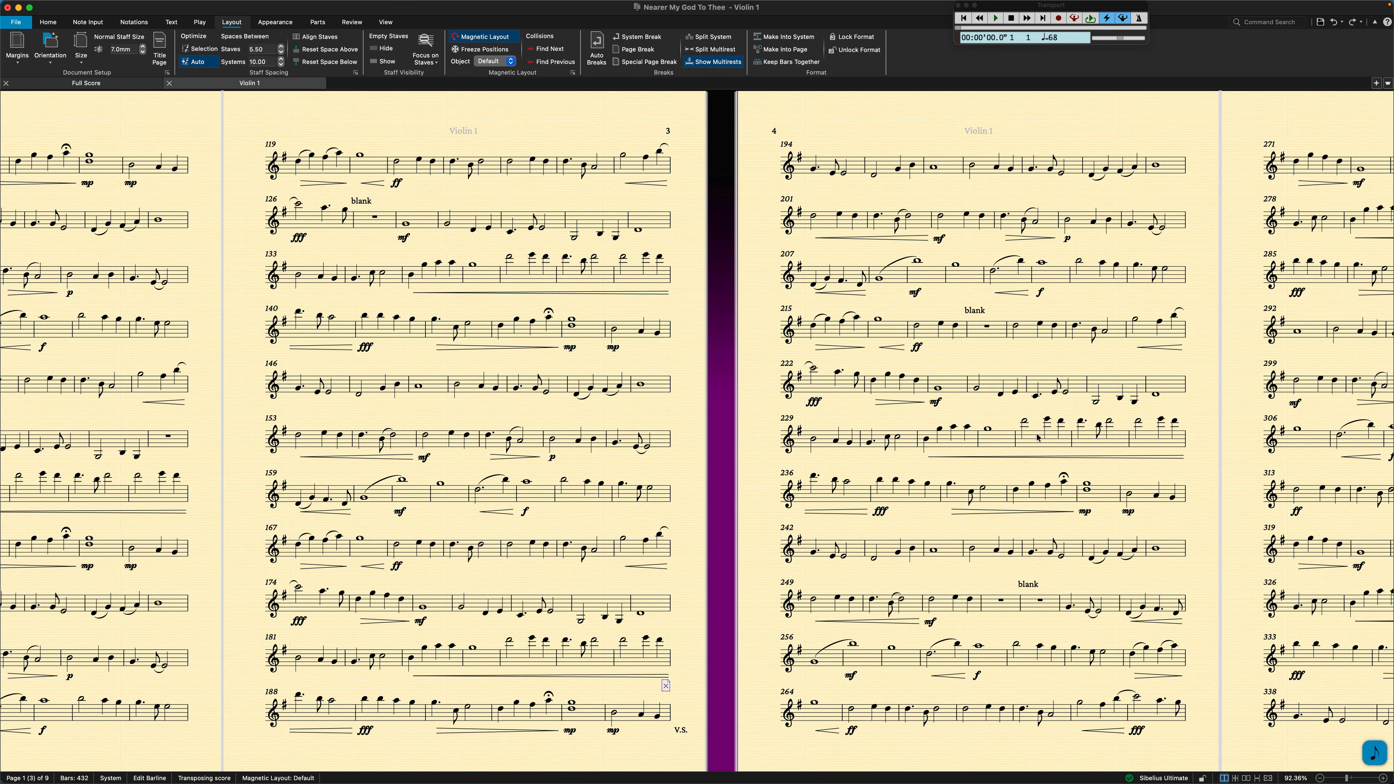
pyautogui.hscroll(4, 1037, 438)
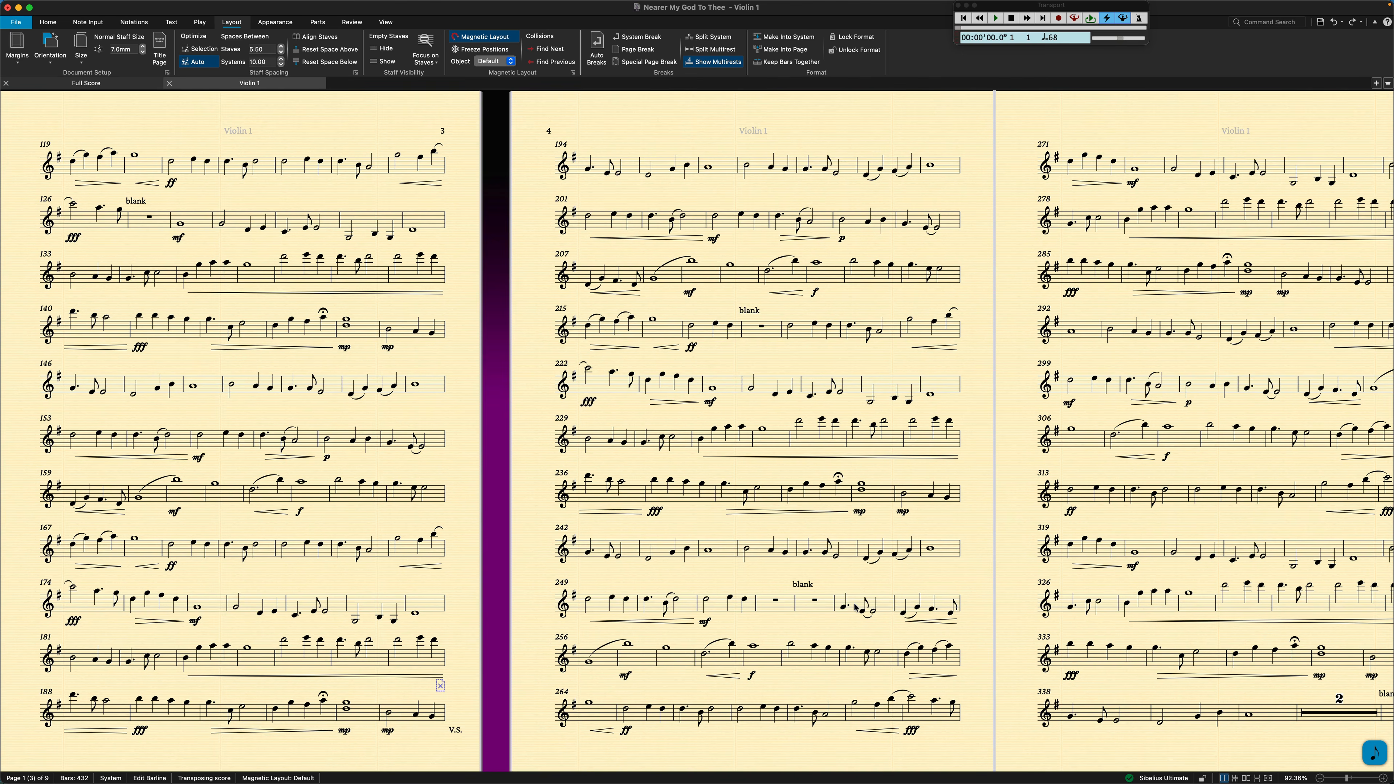
pyautogui.hscroll(4, 1360, 723)
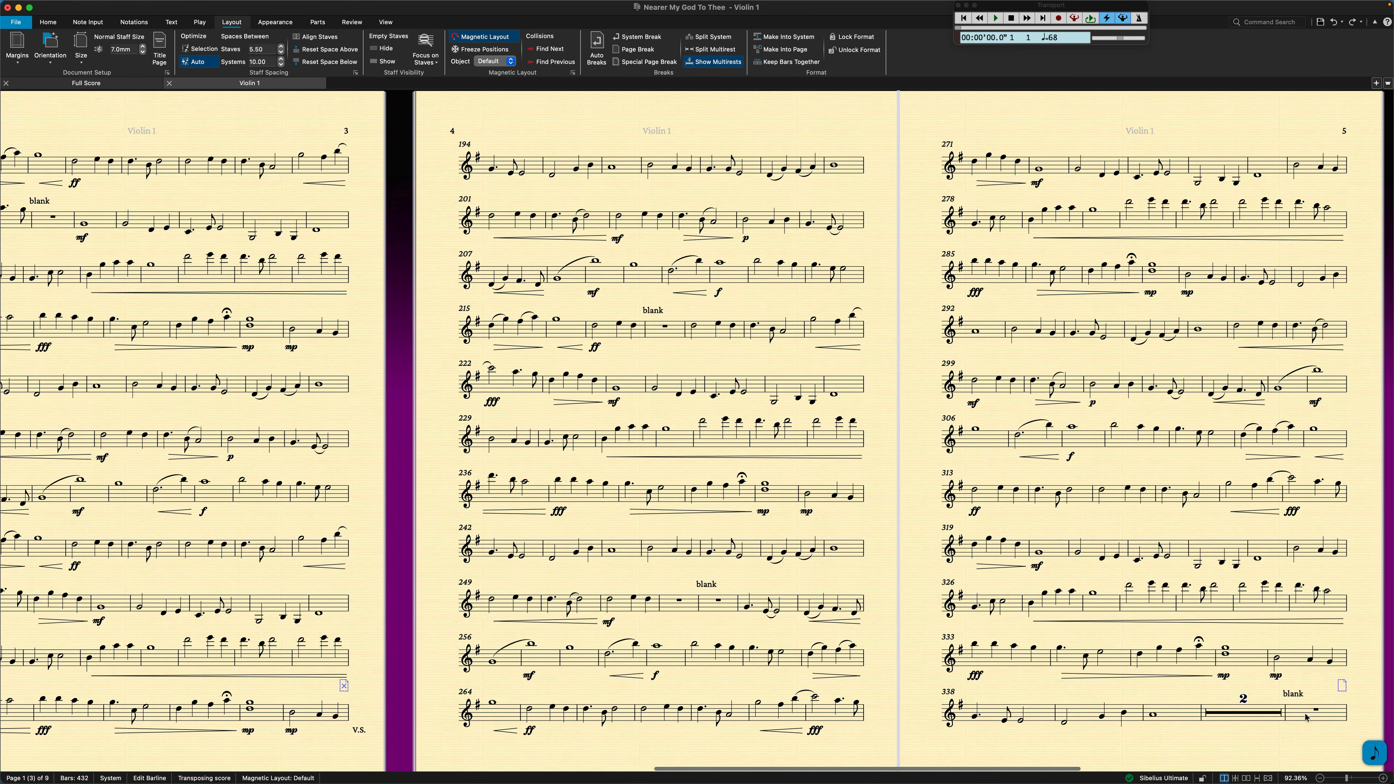
pyautogui.hscroll(-10, 262, 738)
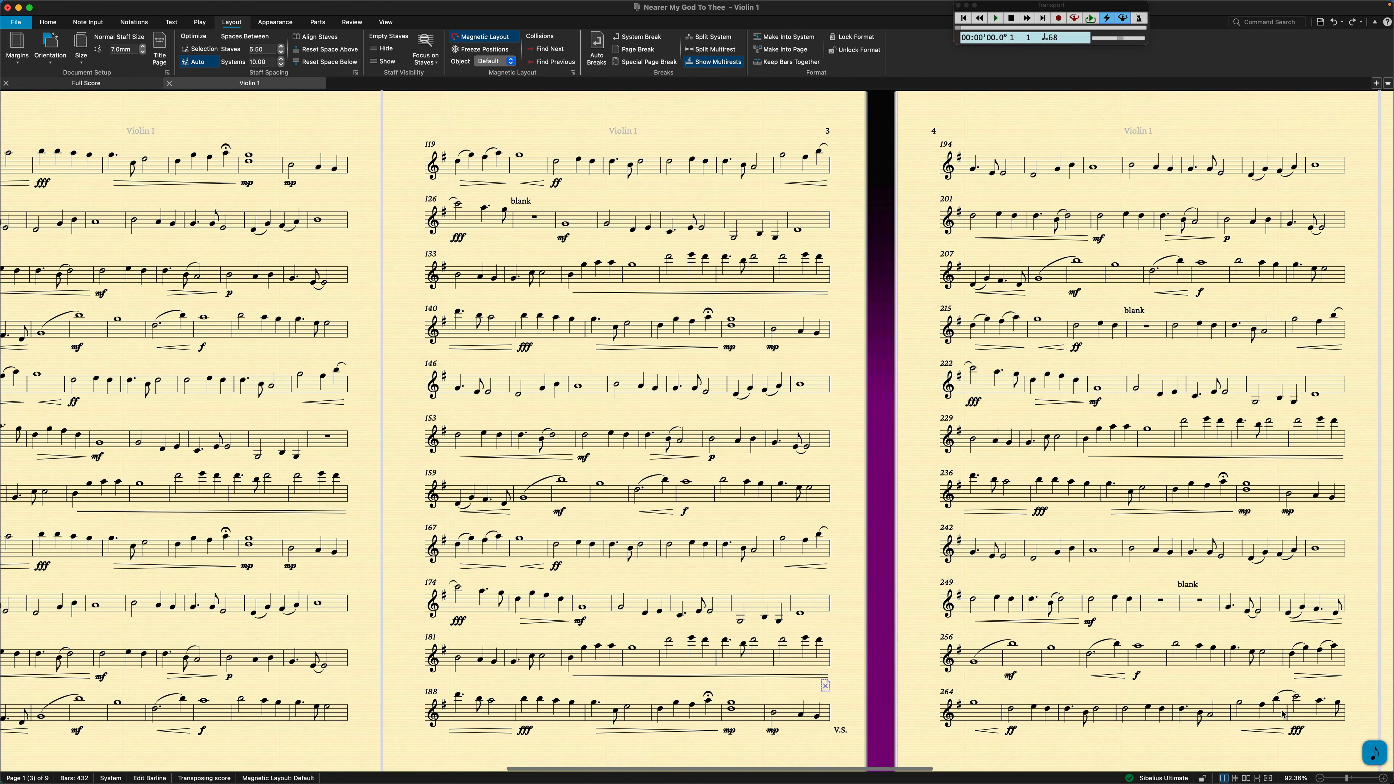
pyautogui.hscroll(-7, 261, 738)
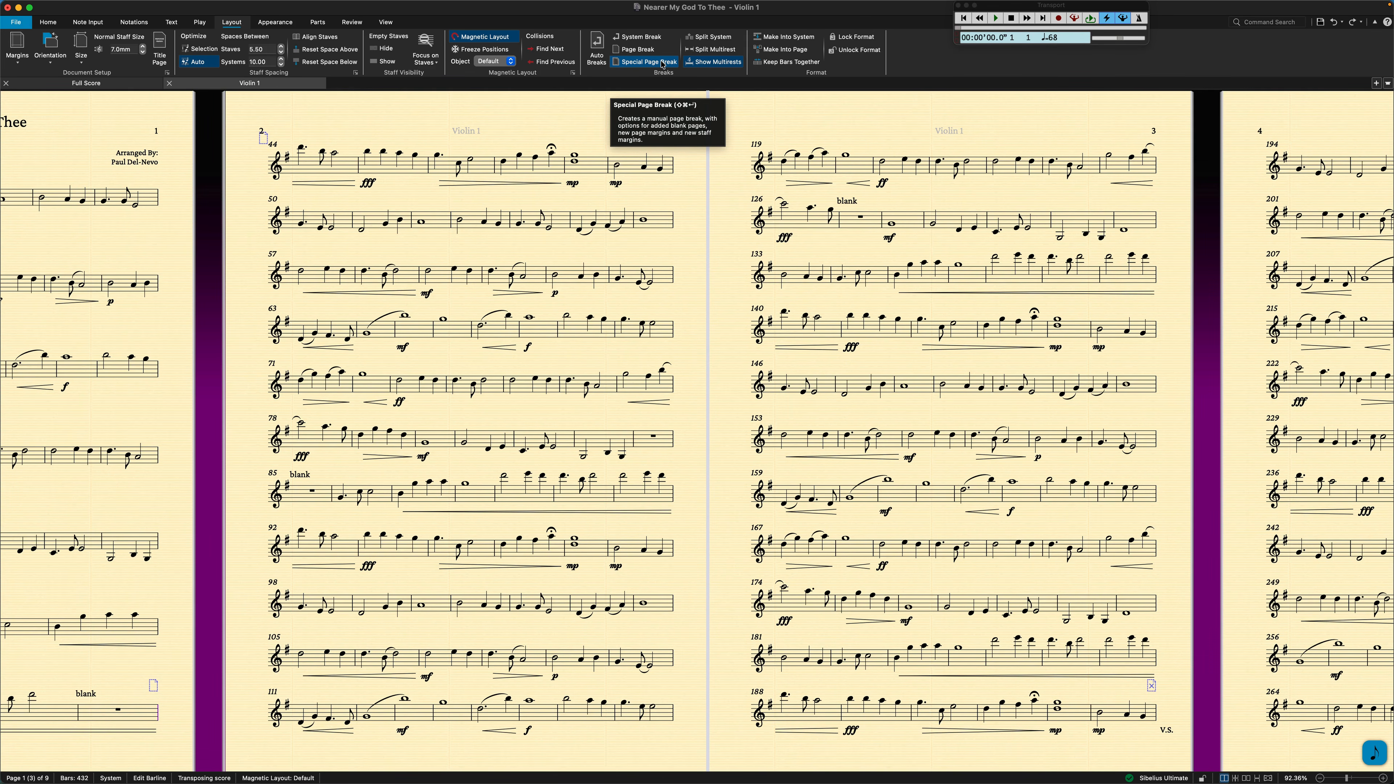
pyautogui.press('shift+super+Return')
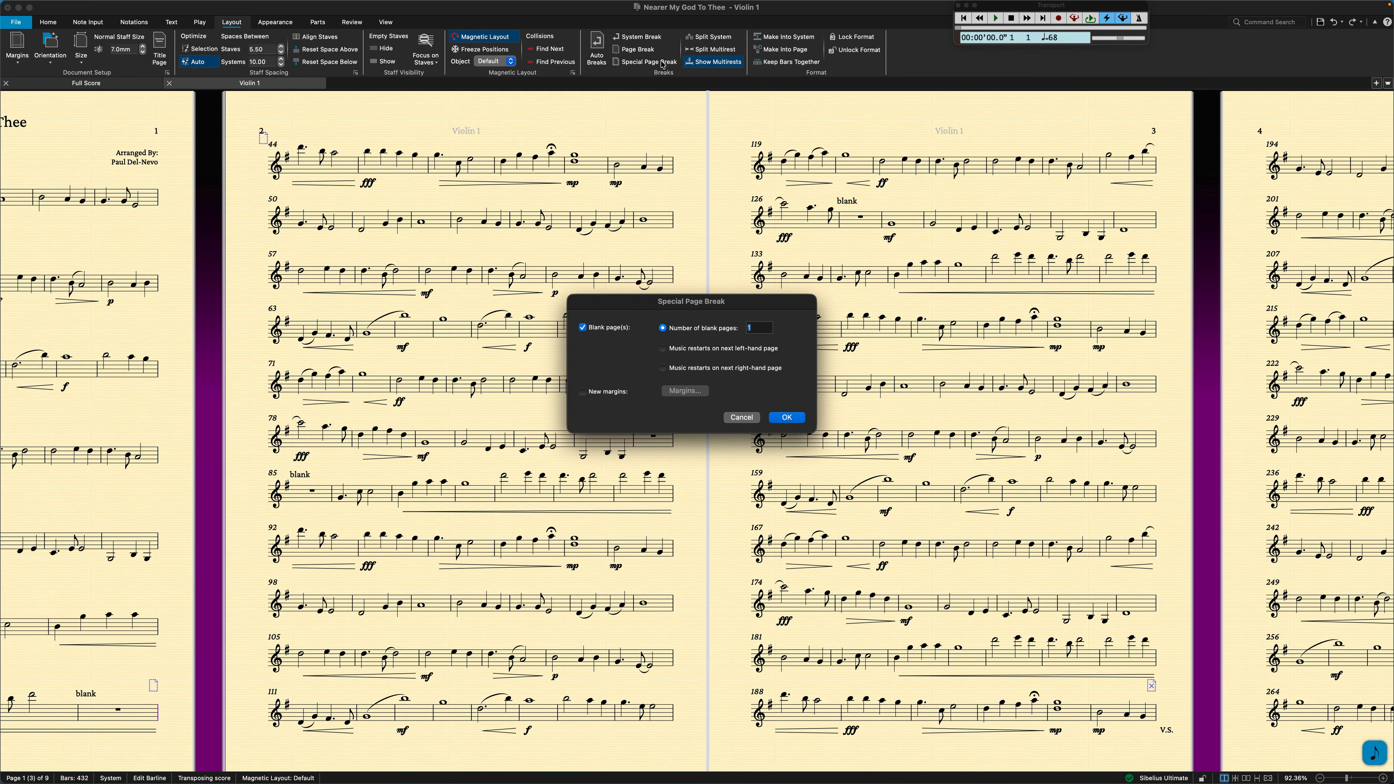
pyautogui.click(786, 419)
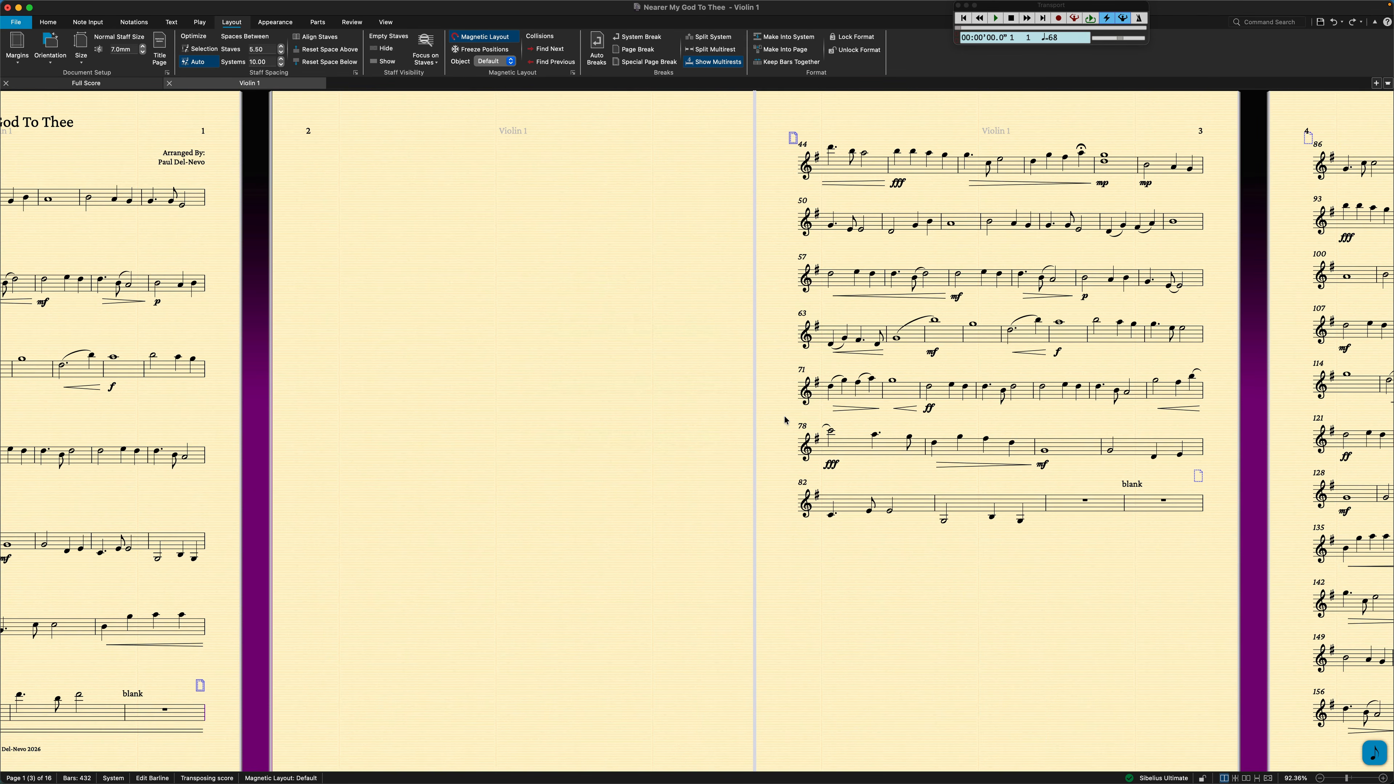
pyautogui.press('Escape')
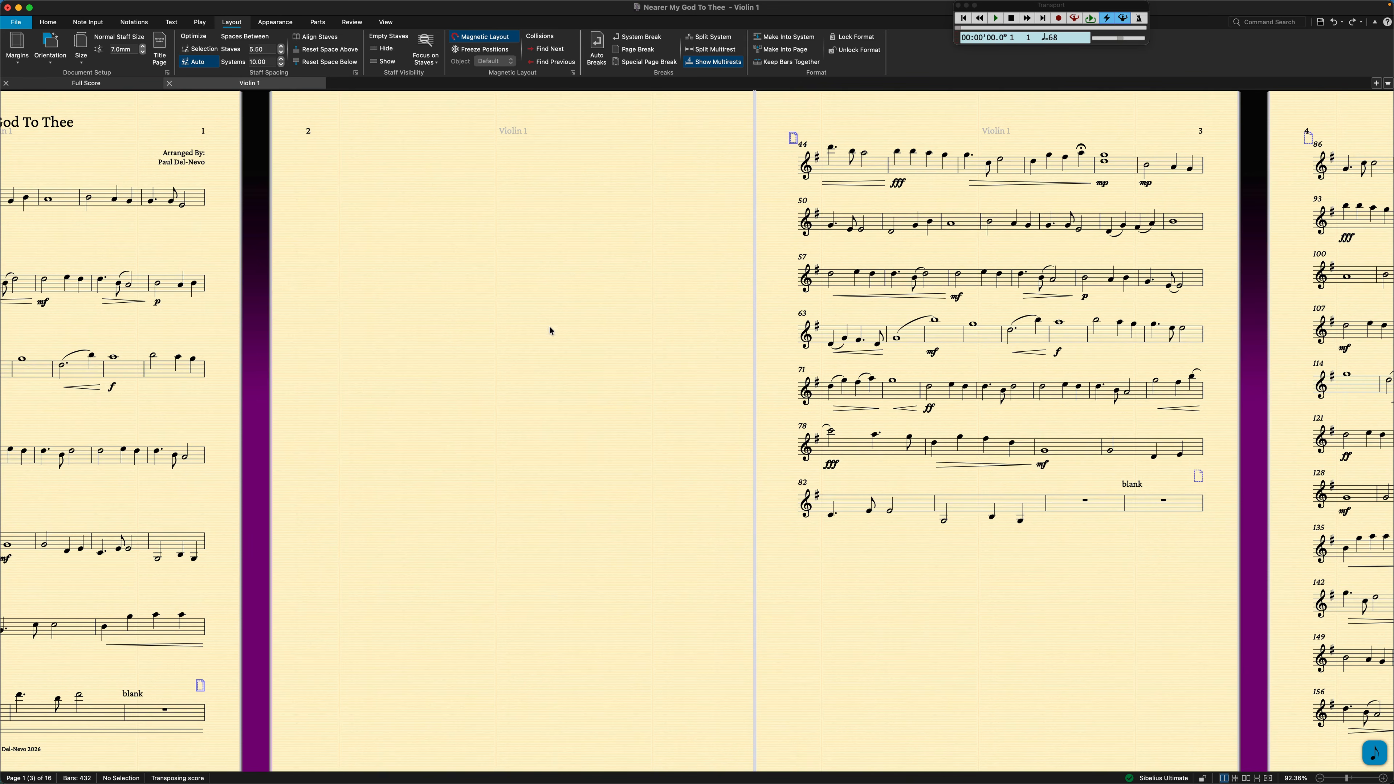
# Review the part's page turns from page 3 to page 9, checking where the breaks fall against the "blank" bars.
pyautogui.hscroll(9, 547, 323)
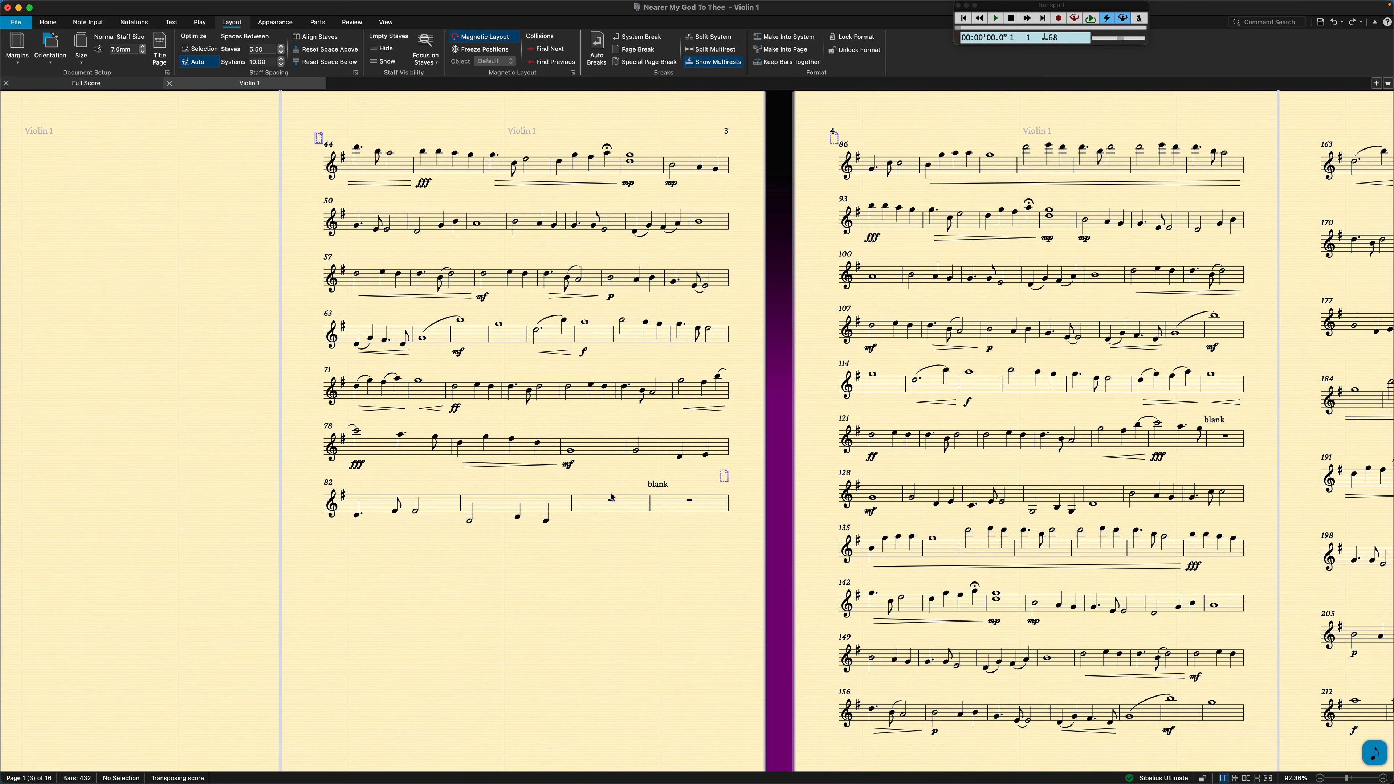
pyautogui.hscroll(10, 612, 497)
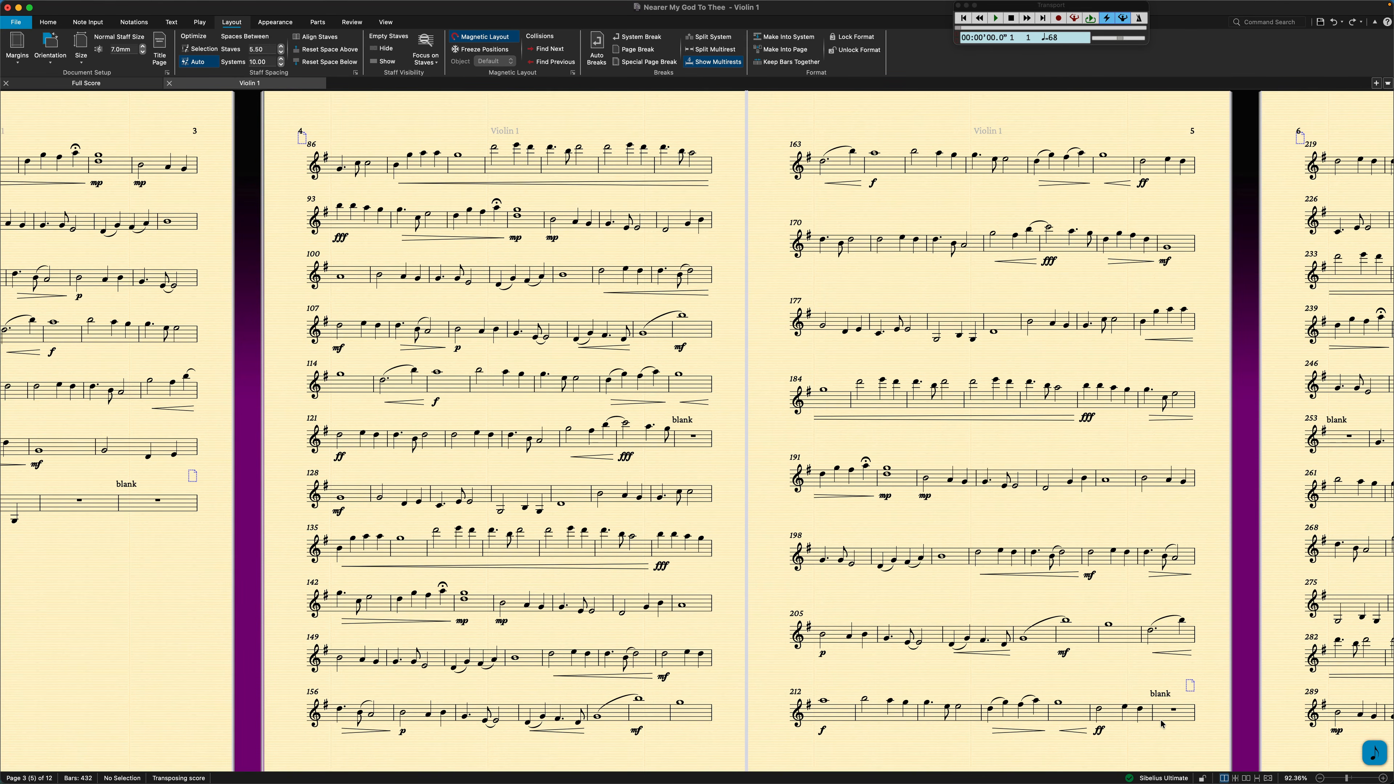
pyautogui.hscroll(20, 1162, 723)
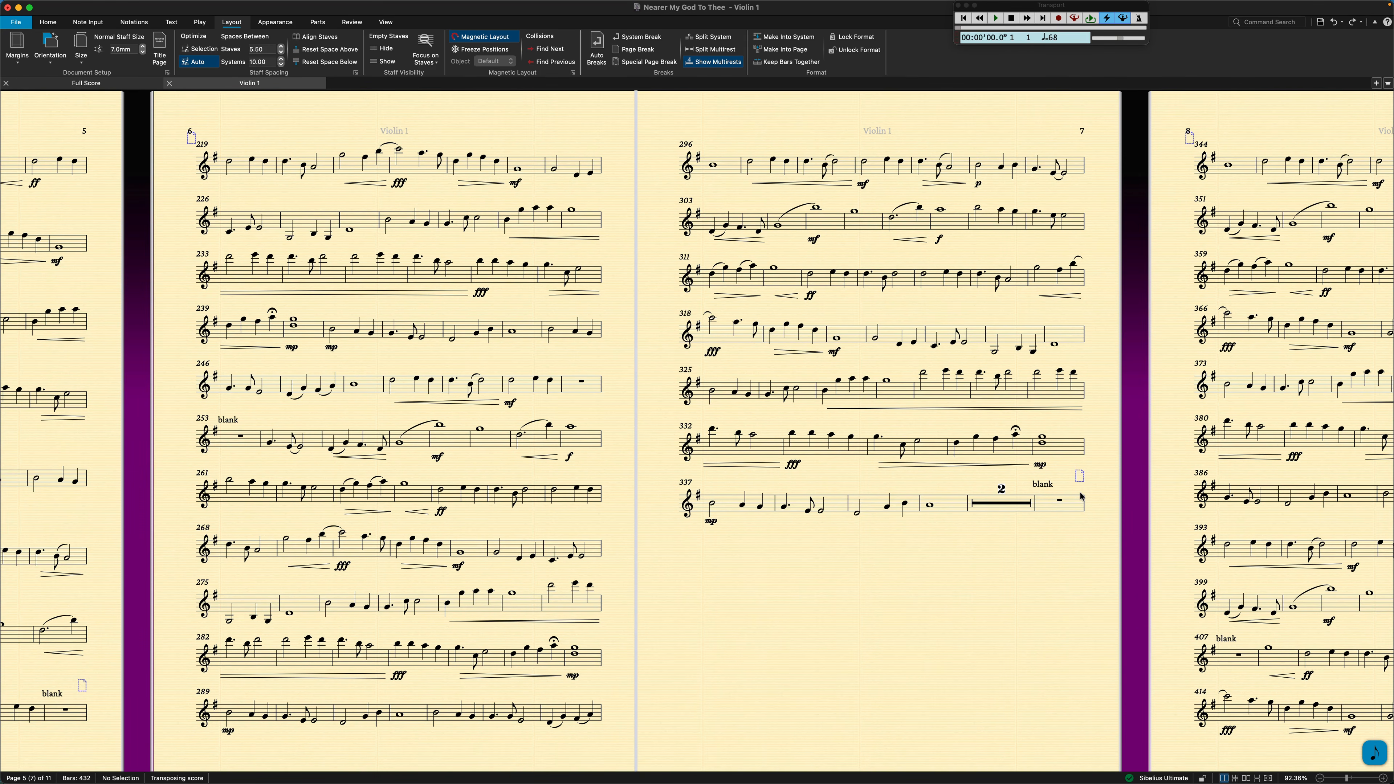
pyautogui.hscroll(14, 1079, 494)
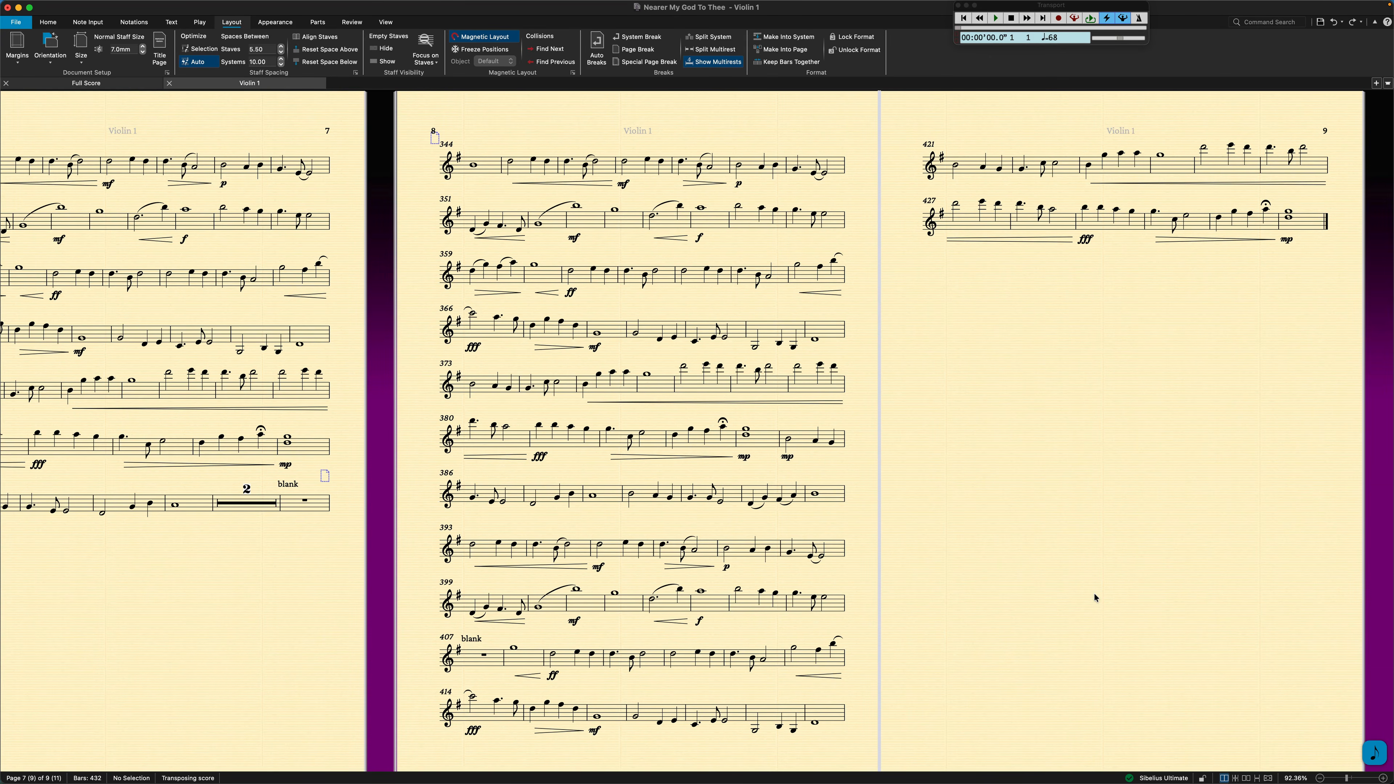
pyautogui.hscroll(-20, 1095, 593)
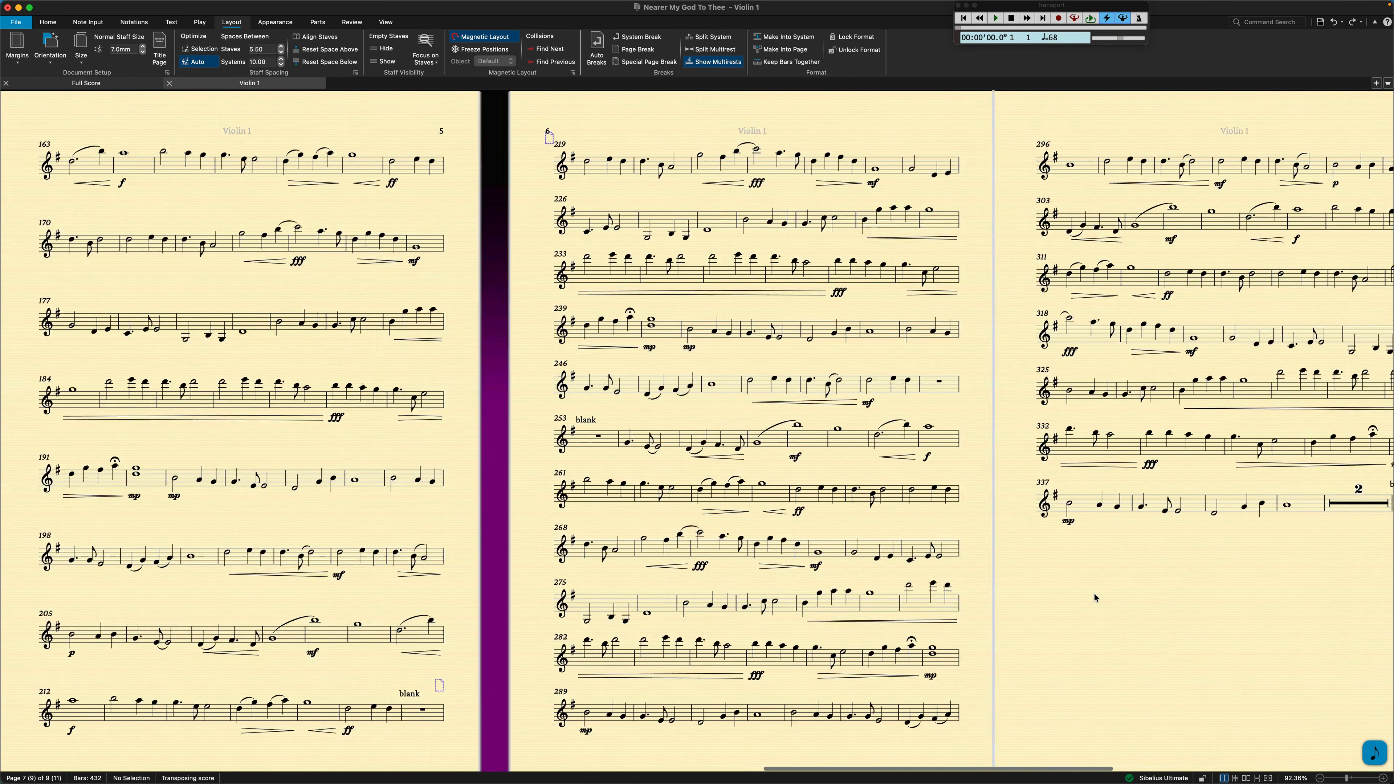
pyautogui.hscroll(-16, 1094, 593)
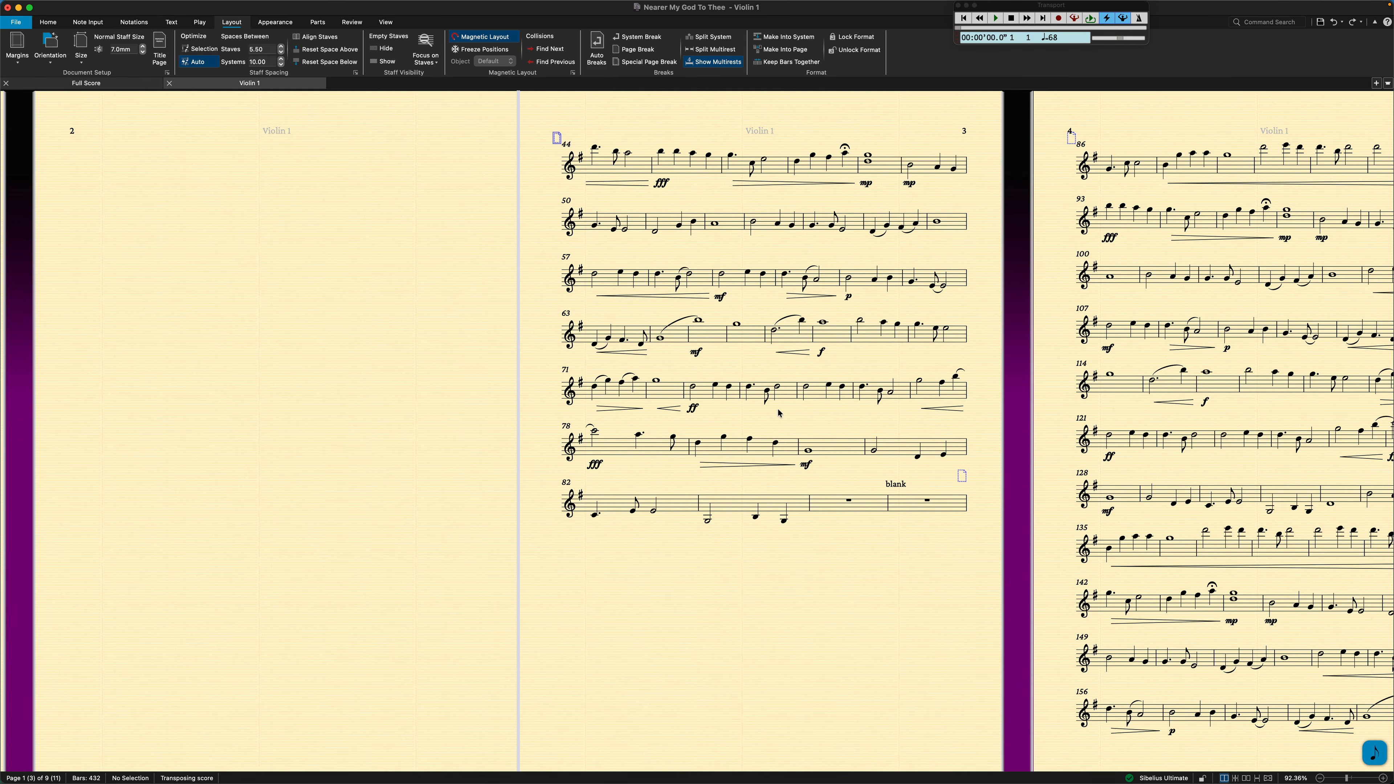
# Insert system breaks after bars 60 and 73 on page 3 of the Violin 1 part.
pyautogui.click(839, 279)
pyautogui.press('Return')
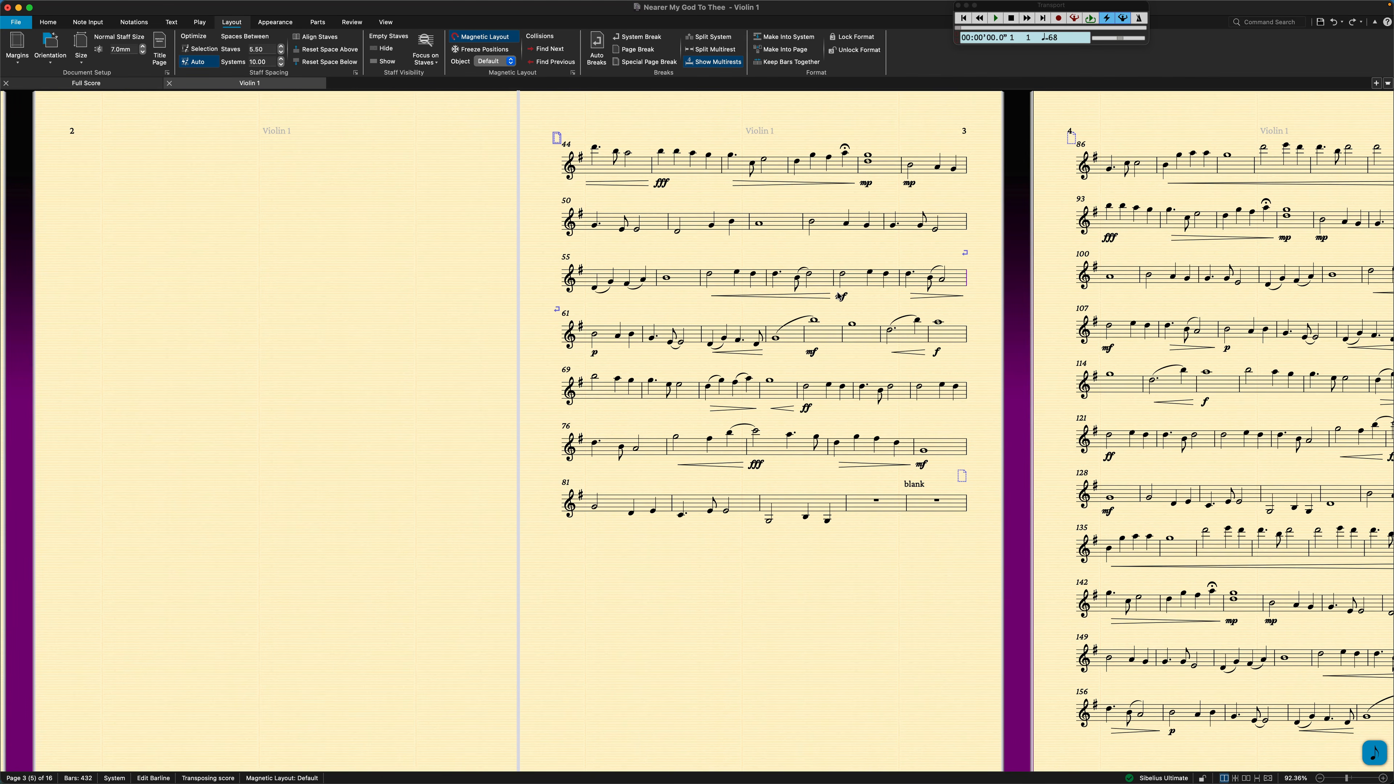
pyautogui.click(854, 398)
pyautogui.press('Return')
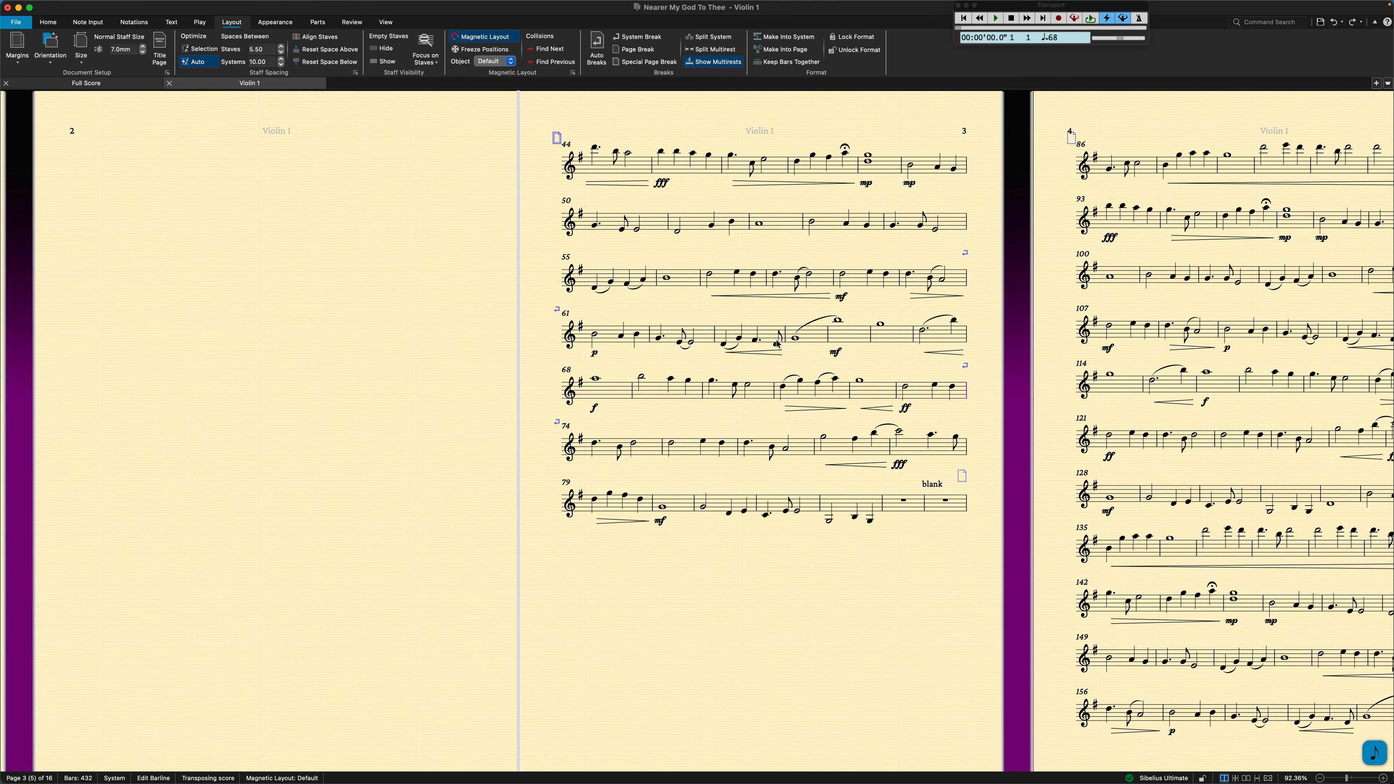
# Spread the staves of bars 44 to 85 evenly down the full height of page 3.
pyautogui.click(613, 168)
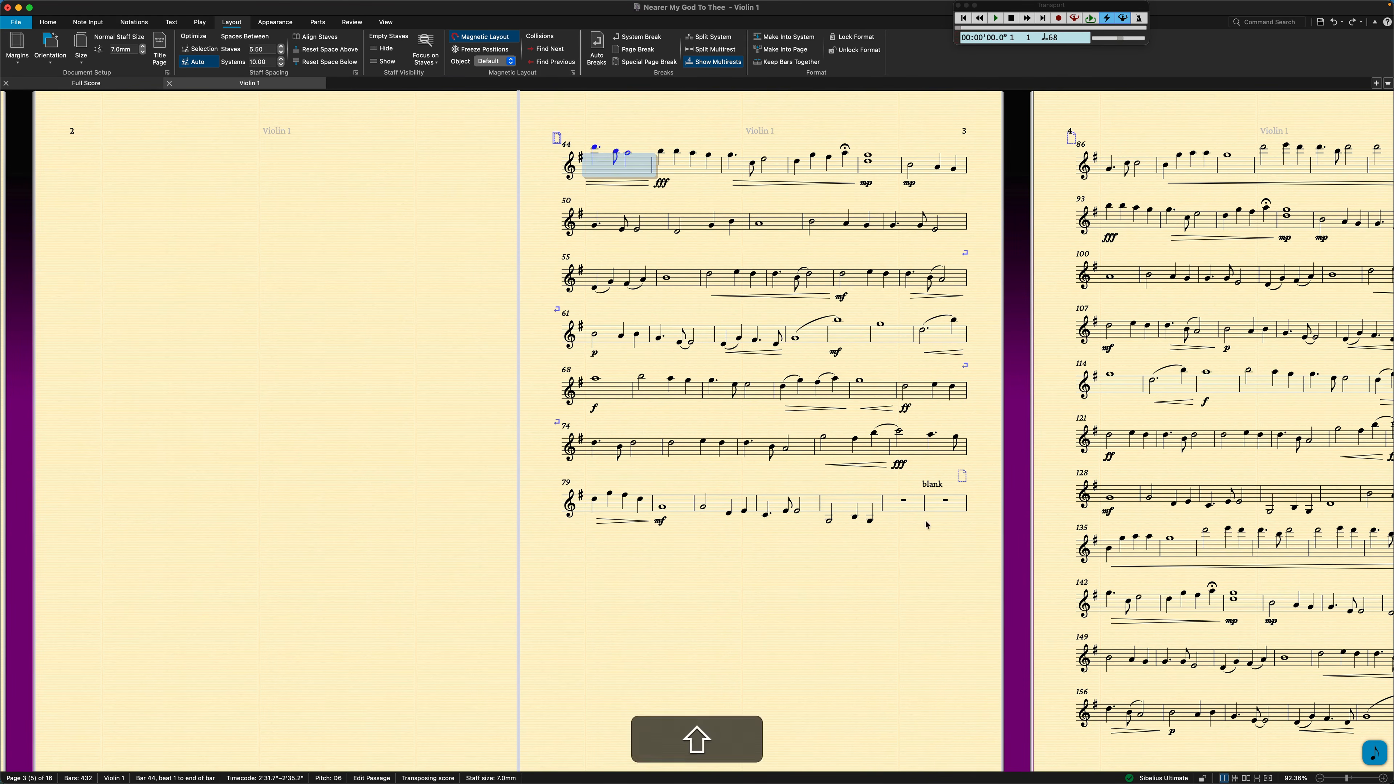
pyautogui.keyDown('shift'); pyautogui.click(934, 506); pyautogui.keyUp('shift')
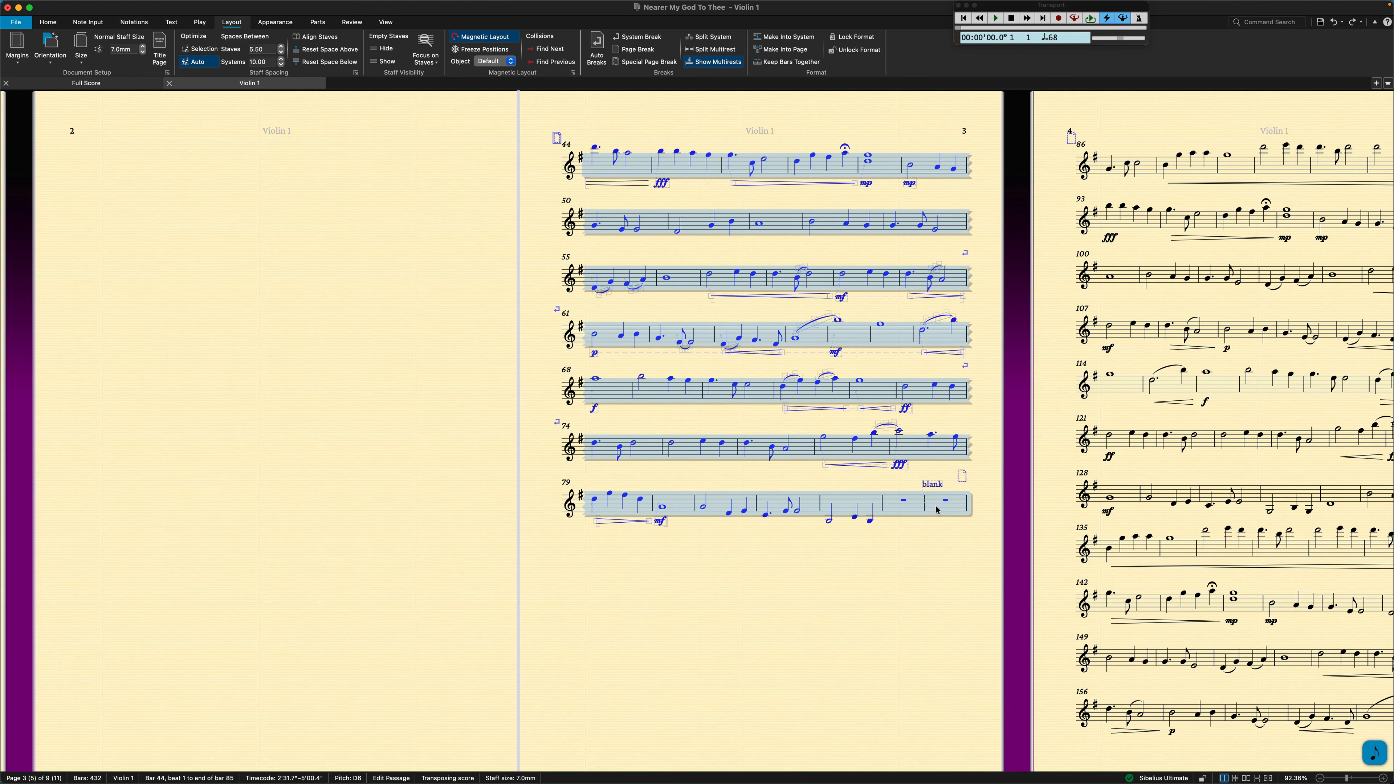
pyautogui.moveTo(936, 507); pyautogui.dragTo(934, 514)
pyautogui.click(926, 474)
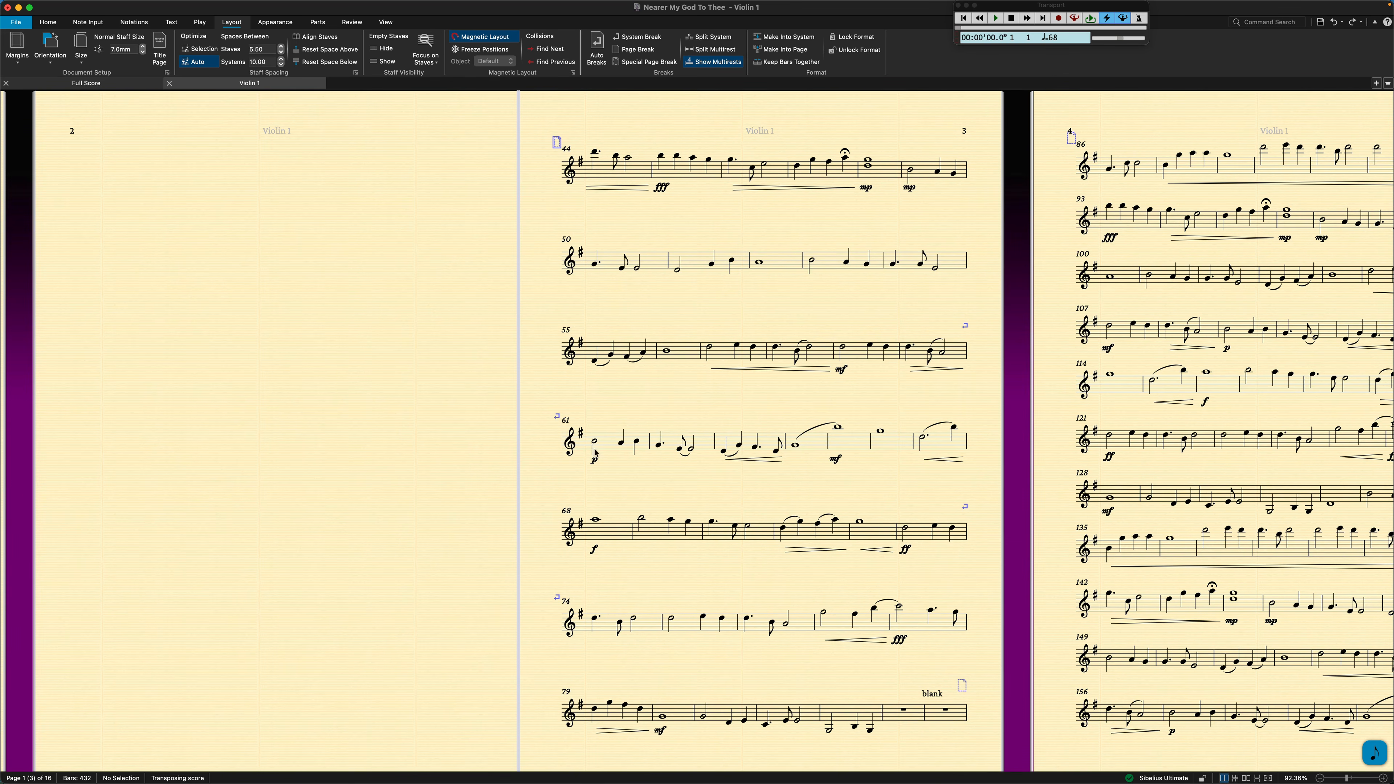
# Add centered plain blank-page text reading "Left Blank For Page Turns" in the middle of blank page 2.
pyautogui.rightClick(235, 354)
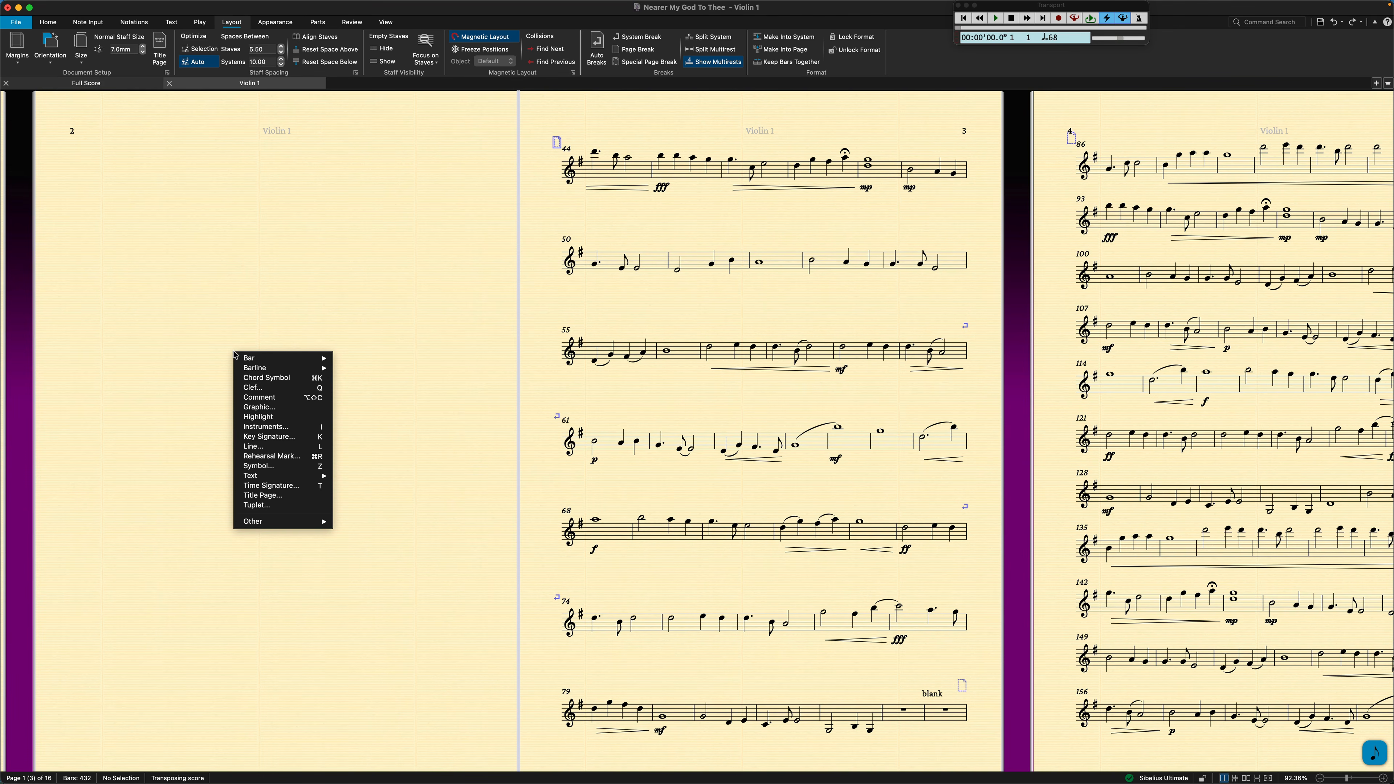
pyautogui.moveTo(259, 477)
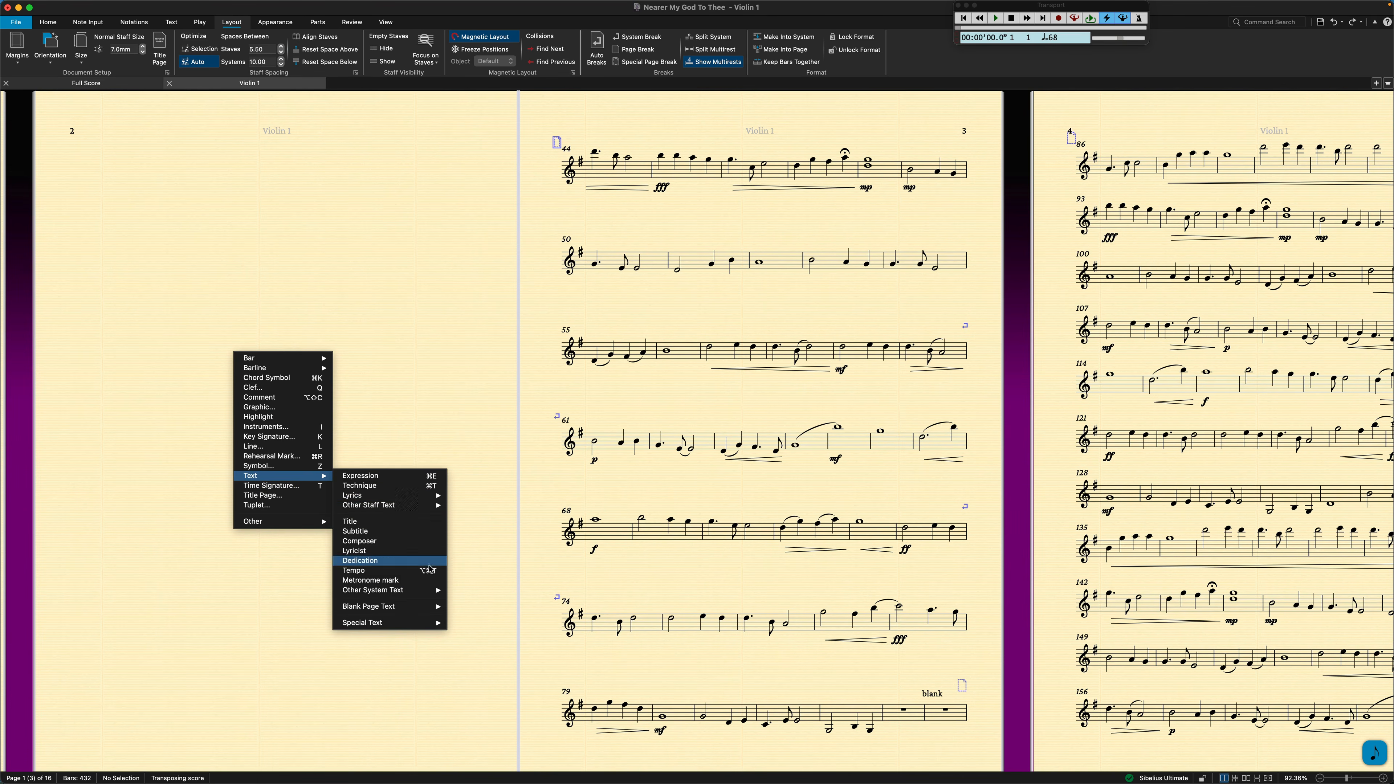
pyautogui.moveTo(424, 606)
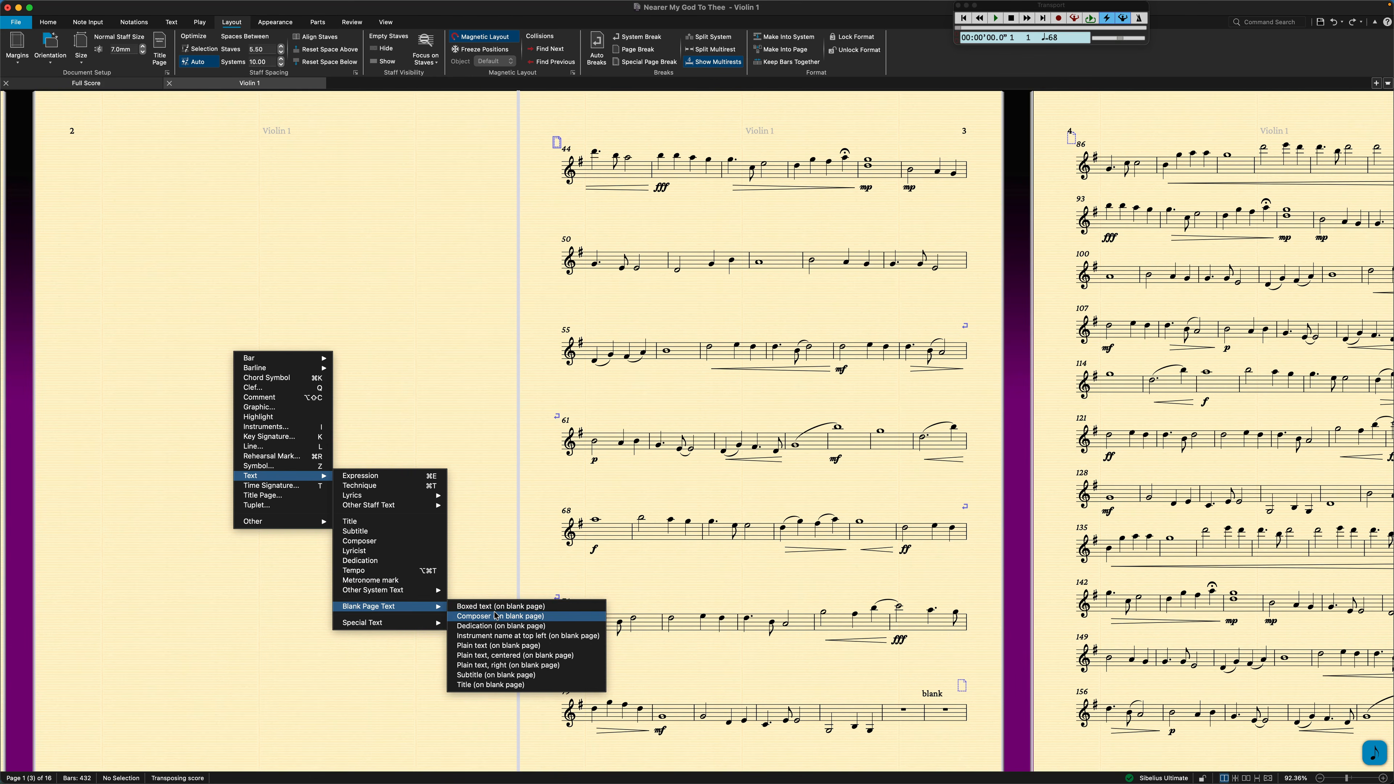
pyautogui.click(497, 655)
pyautogui.click(265, 387)
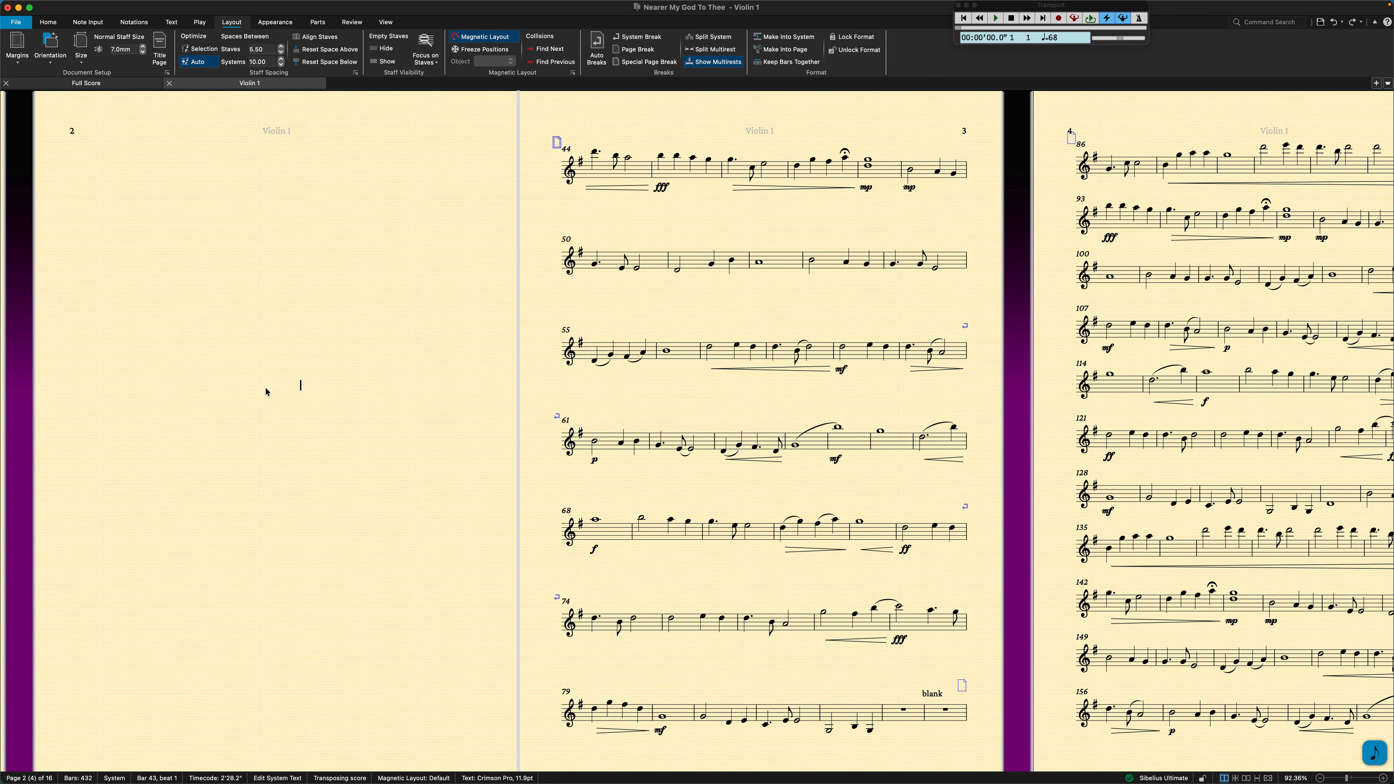
pyautogui.write('Left Blank For Page Turns')
pyautogui.press('Escape')
pyautogui.press('Escape')
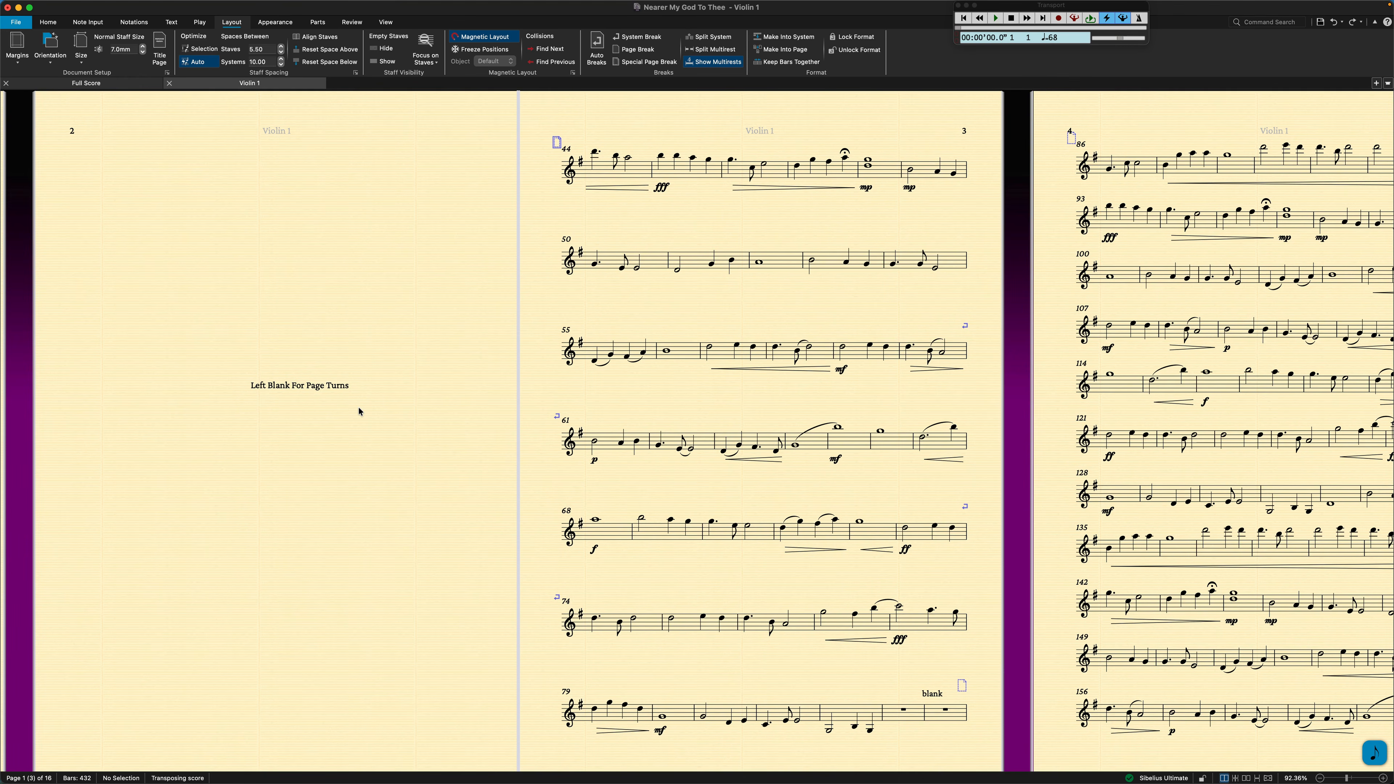
# Make bars 282 to 343 into a single page, ending at the "blank" bar on page 7.
pyautogui.hscroll(10, 359, 410)
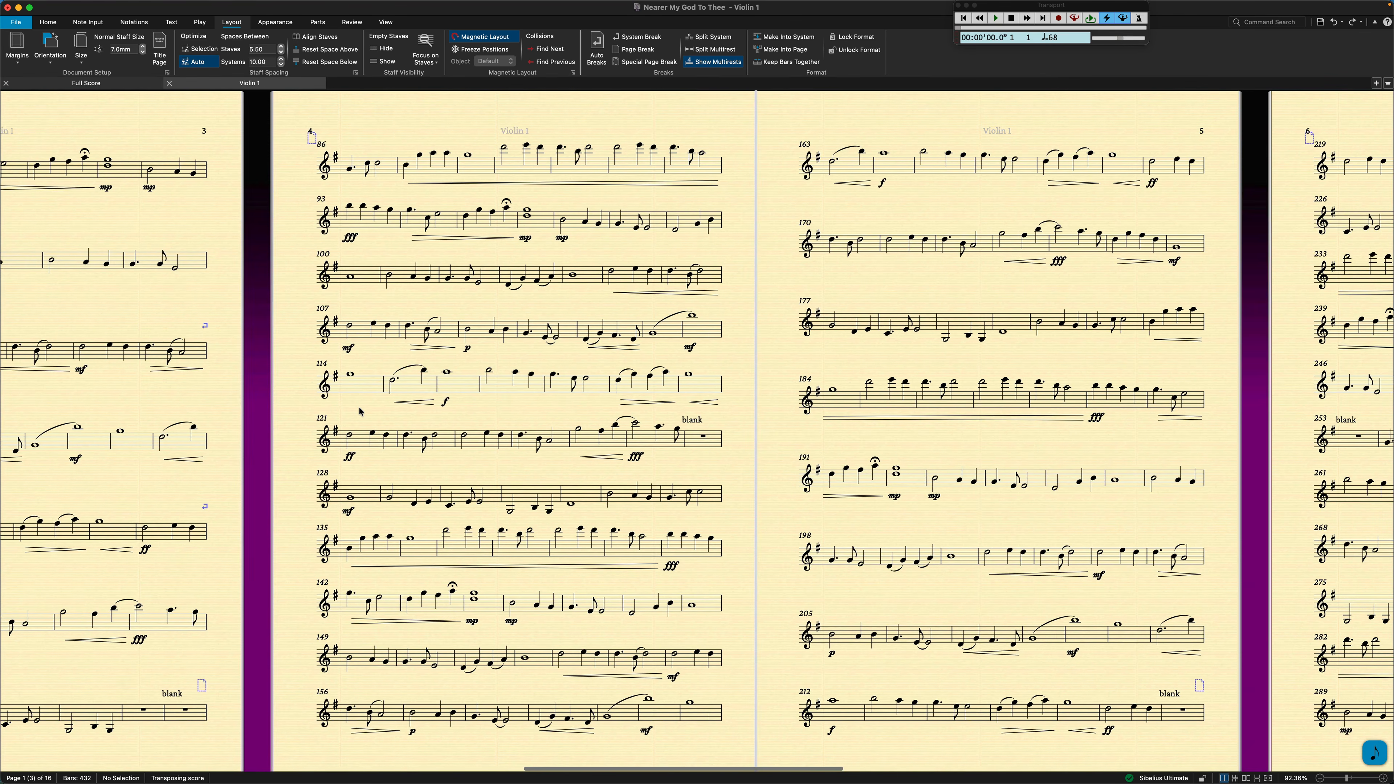
pyautogui.hscroll(10, 360, 411)
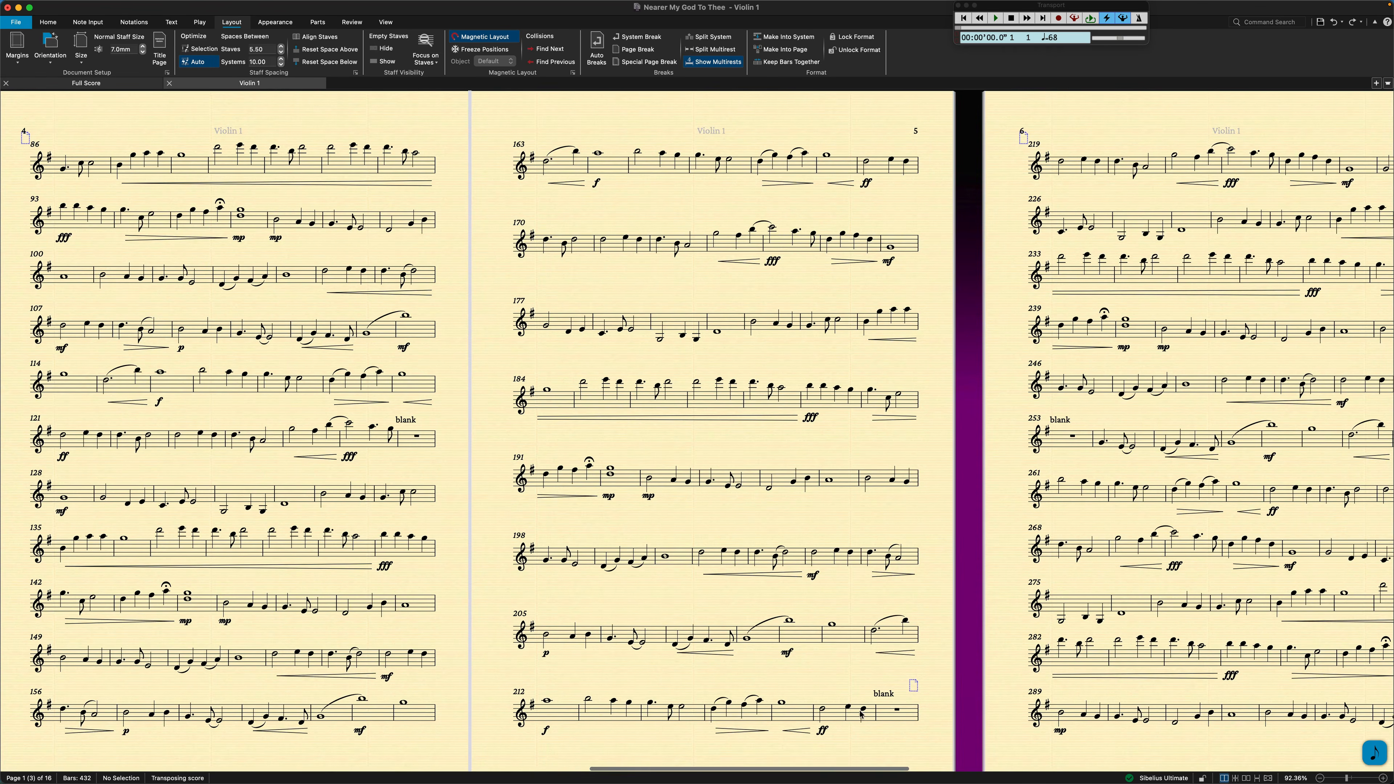
pyautogui.hscroll(10, 862, 715)
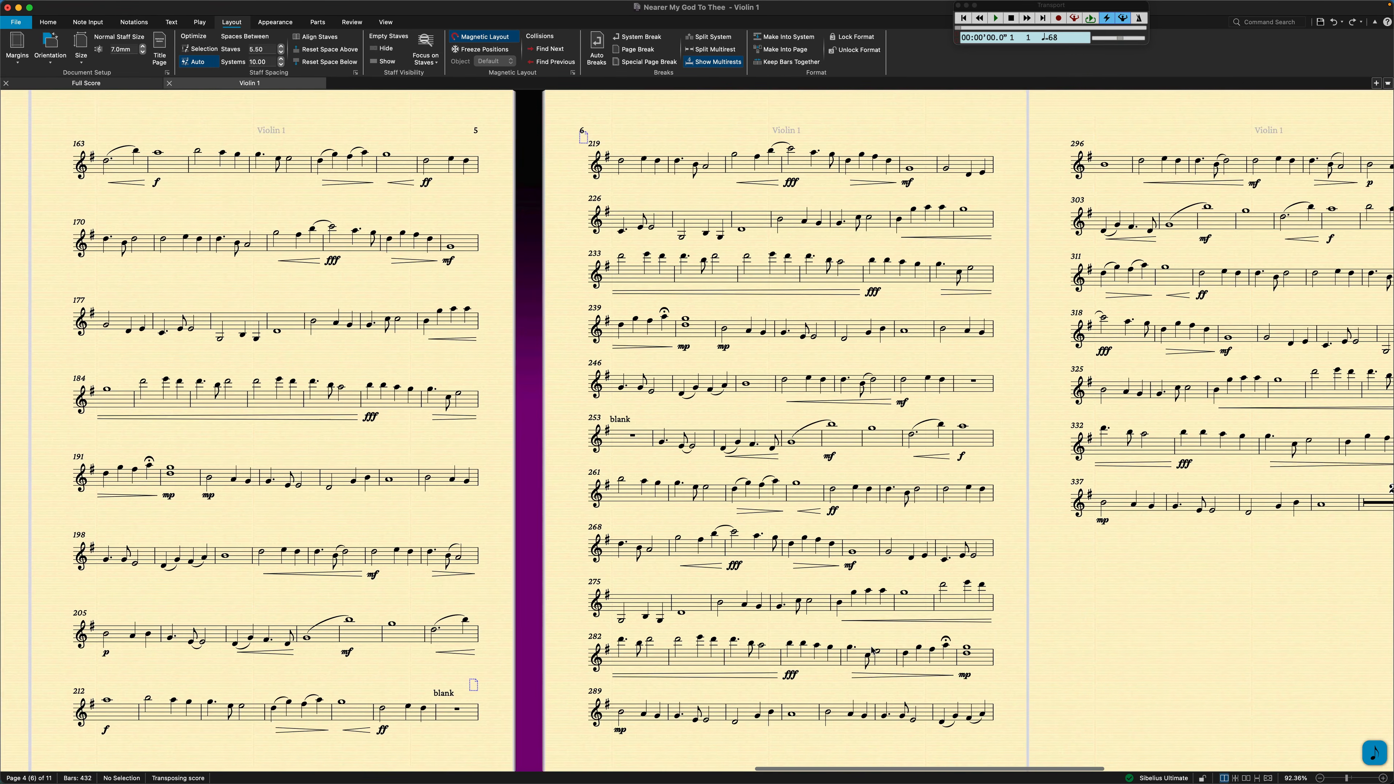
pyautogui.hscroll(5, 872, 651)
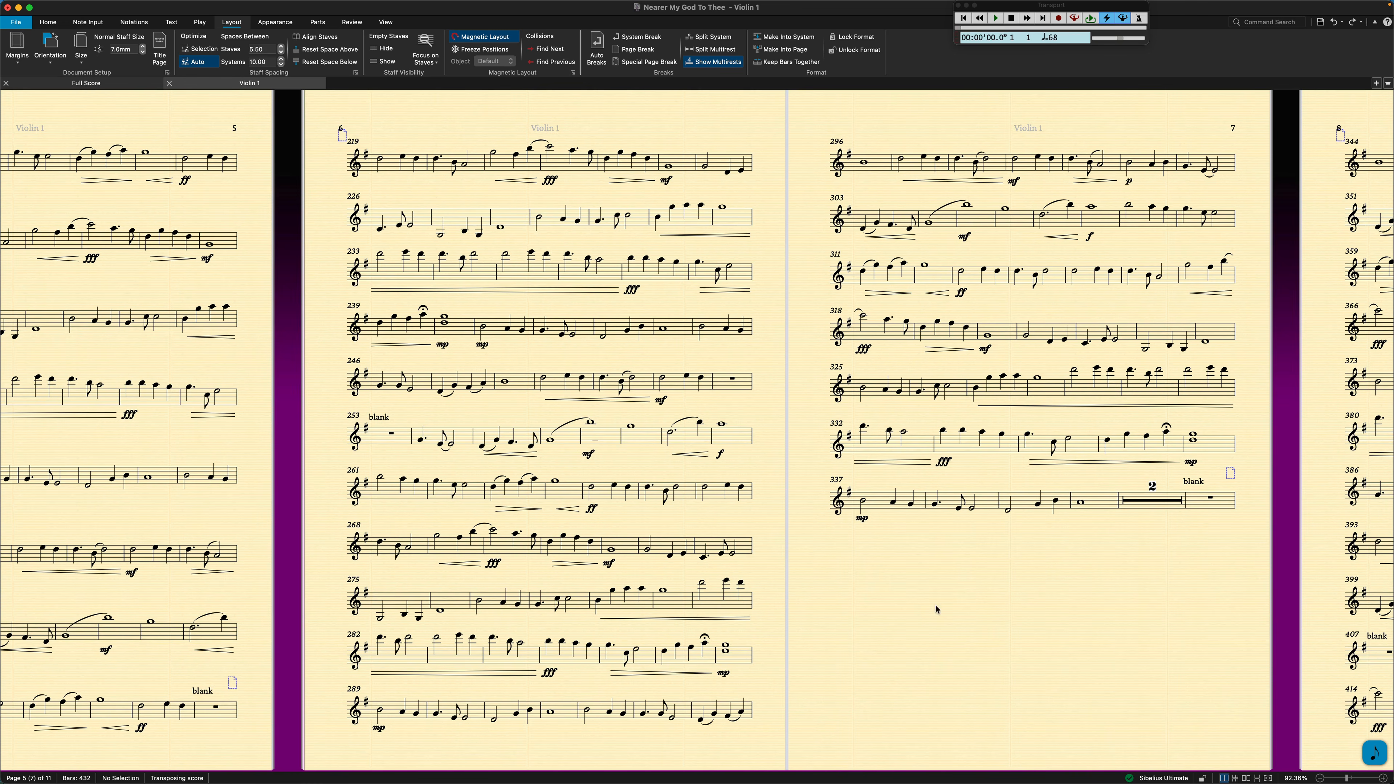
pyautogui.click(1210, 504)
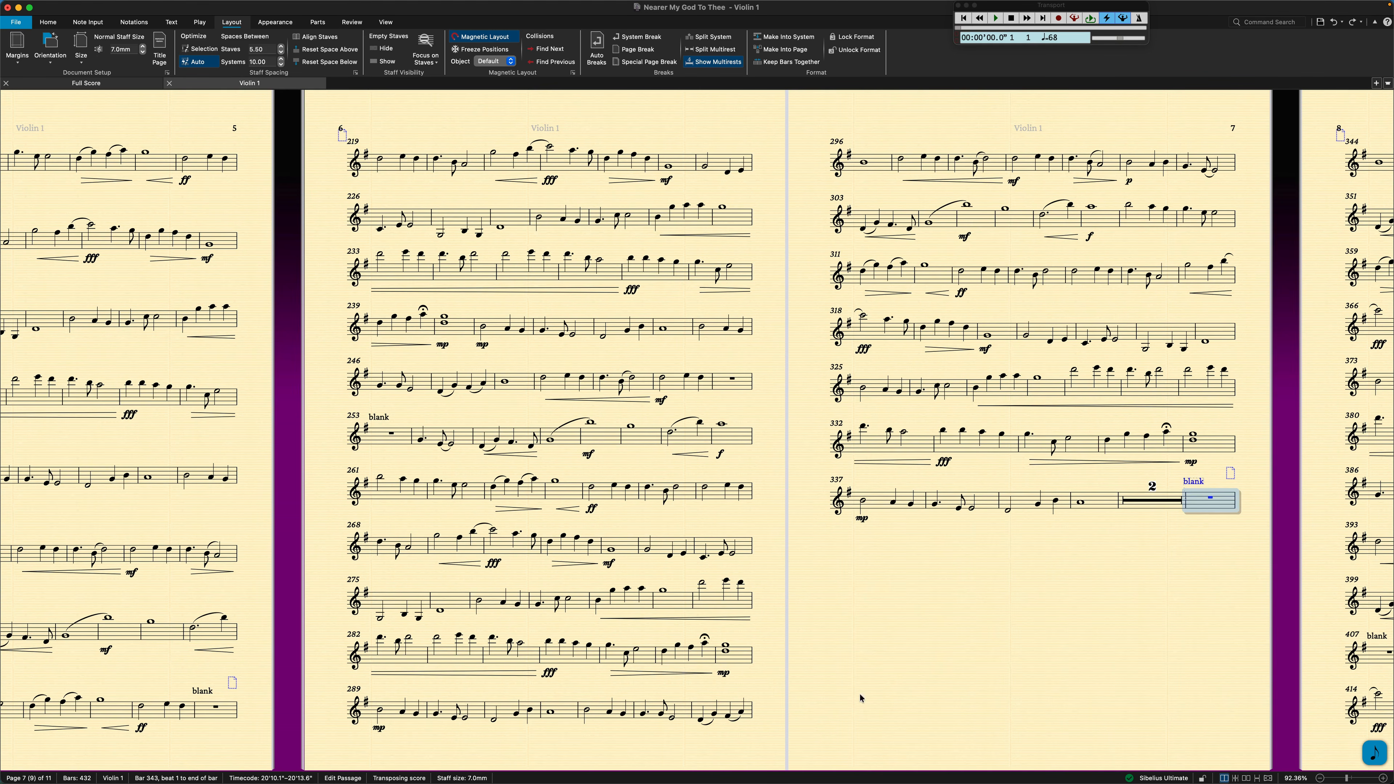
pyautogui.keyDown('shift'); pyautogui.click(384, 653); pyautogui.keyUp('shift')
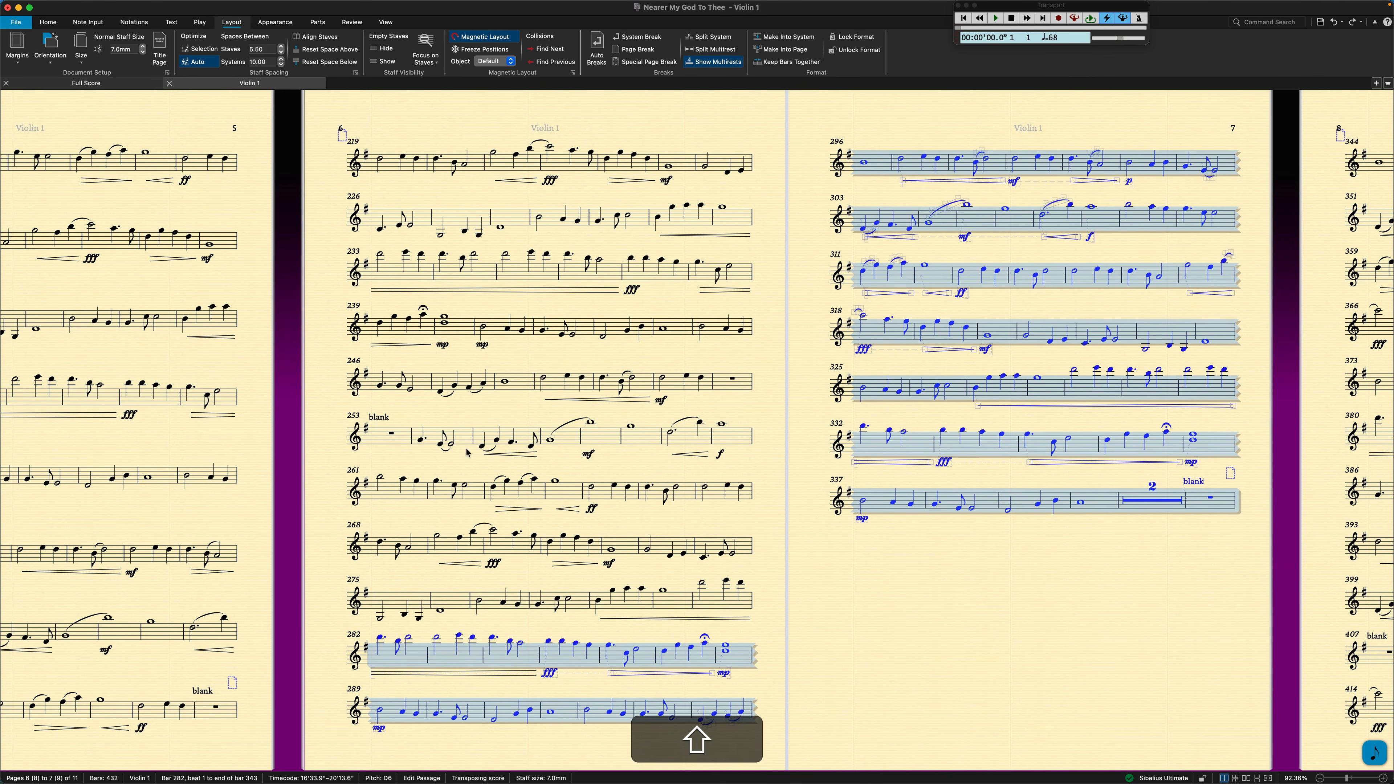
pyautogui.click(771, 51)
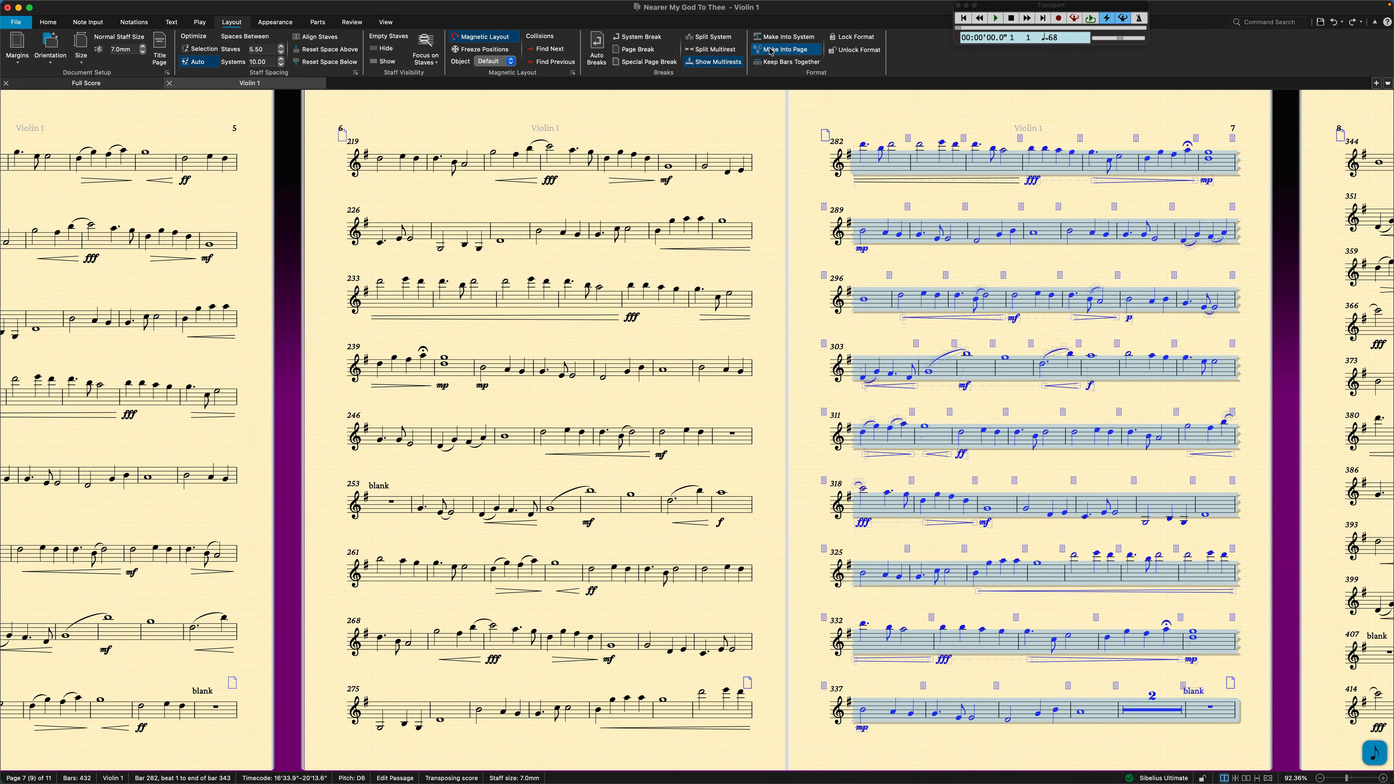
pyautogui.keyDown('shift'); pyautogui.click(391, 170); pyautogui.keyUp('shift')
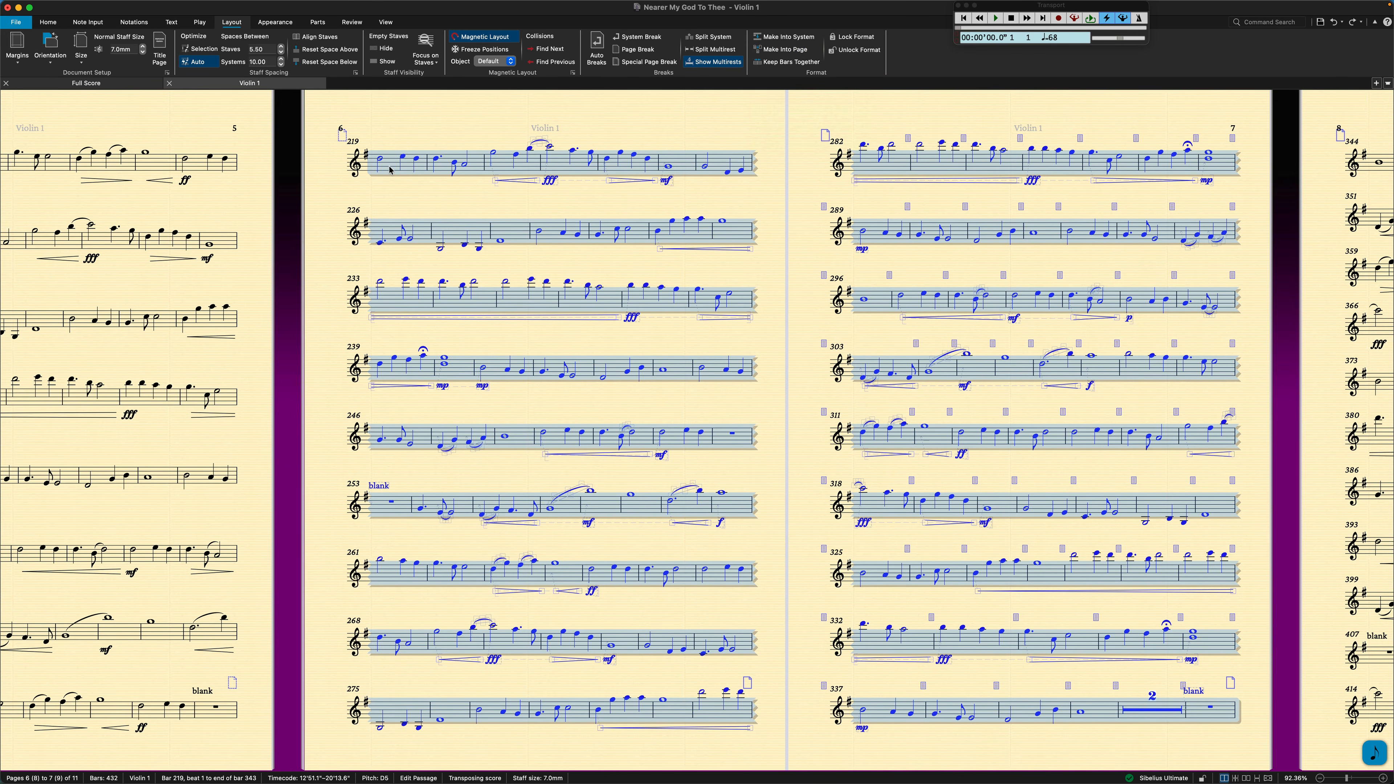
pyautogui.press('super')
pyautogui.press('shift')
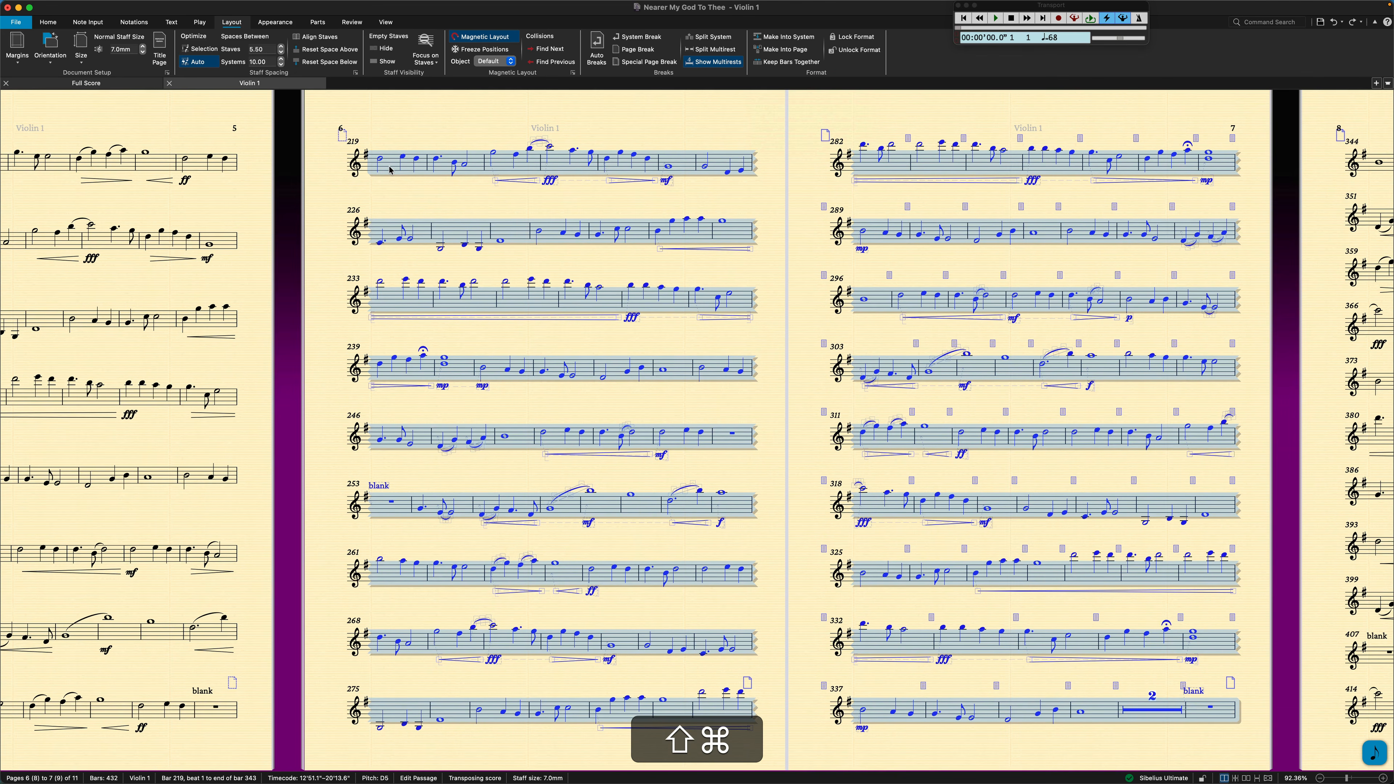
pyautogui.press('super+shift+s')
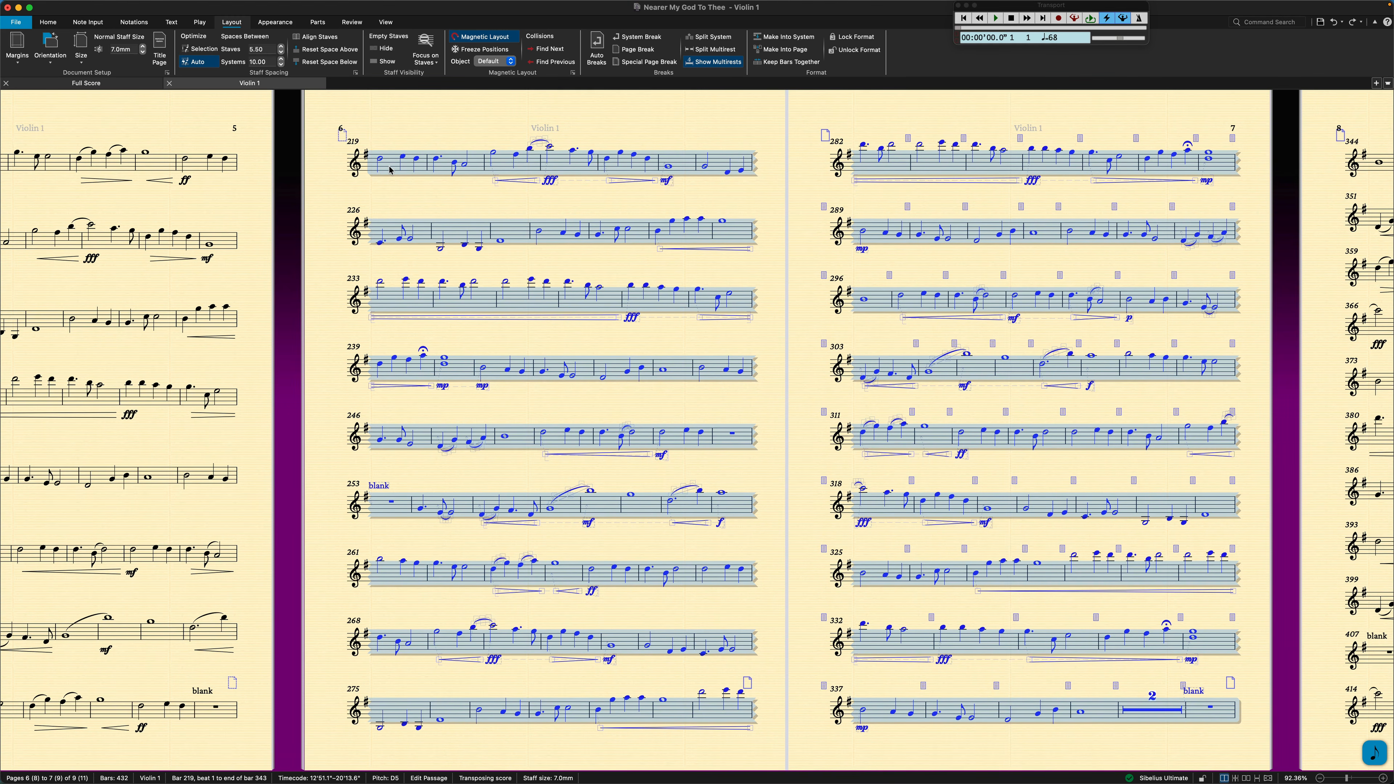
pyautogui.press('Escape')
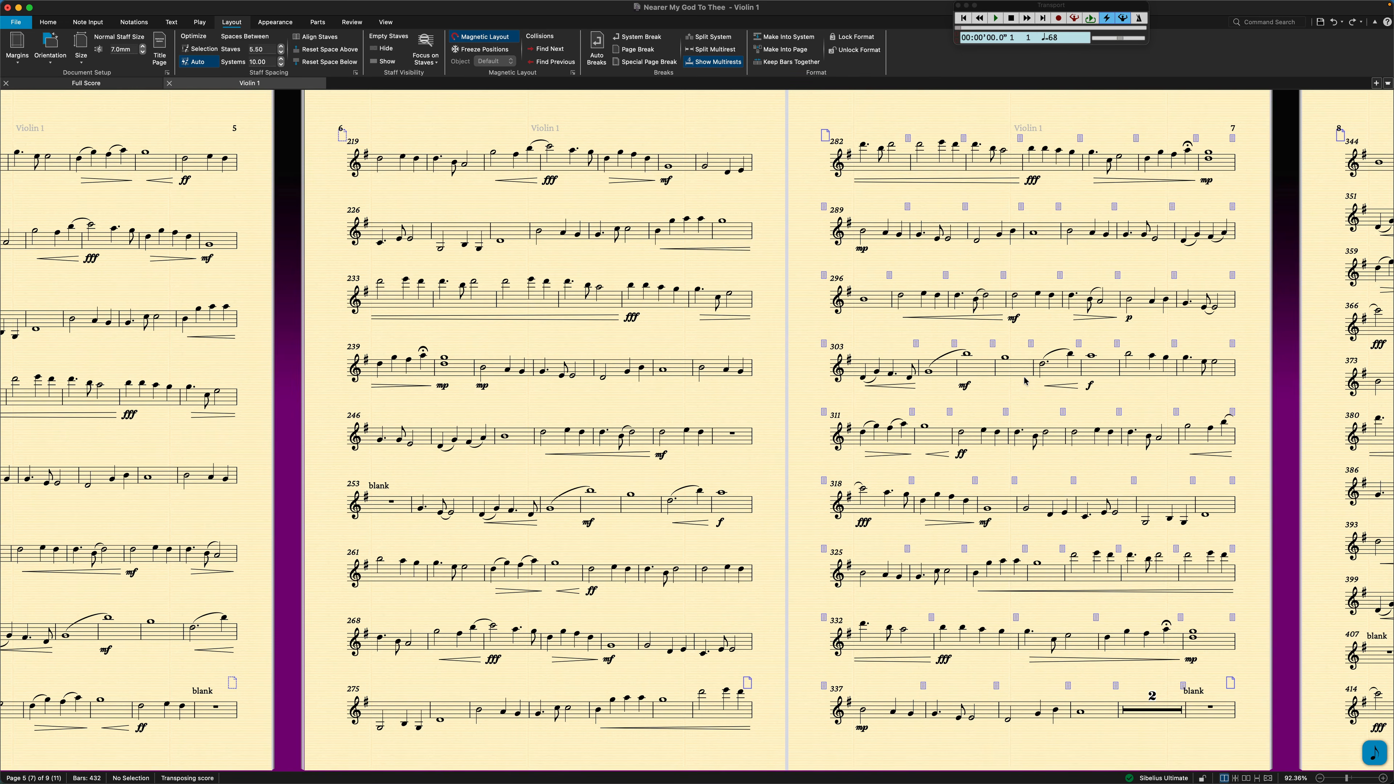
# Make bars 393 to 432, through the final bar of the part, into a single page.
pyautogui.hscroll(15, 1025, 380)
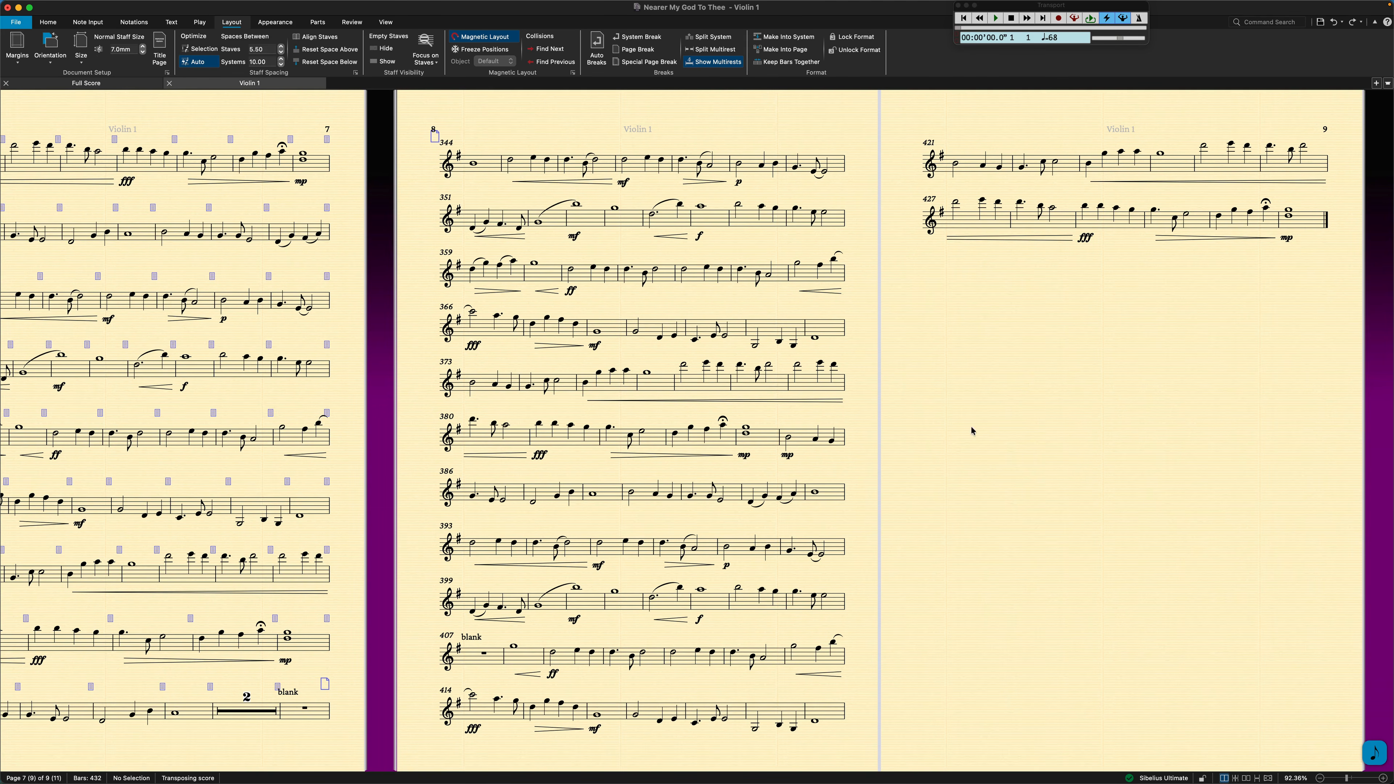
pyautogui.click(1318, 225)
pyautogui.keyDown('shift'); pyautogui.click(479, 547); pyautogui.keyUp('shift')
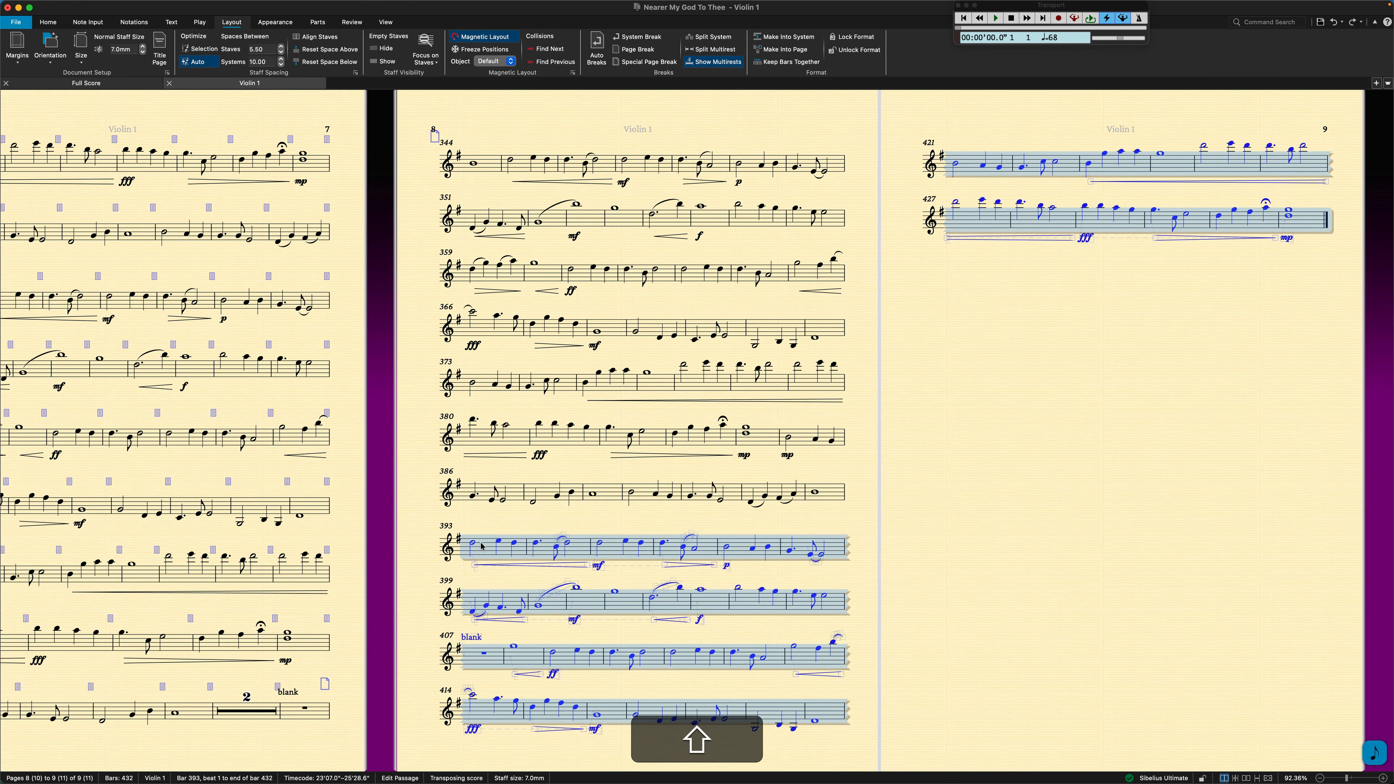
pyautogui.click(781, 49)
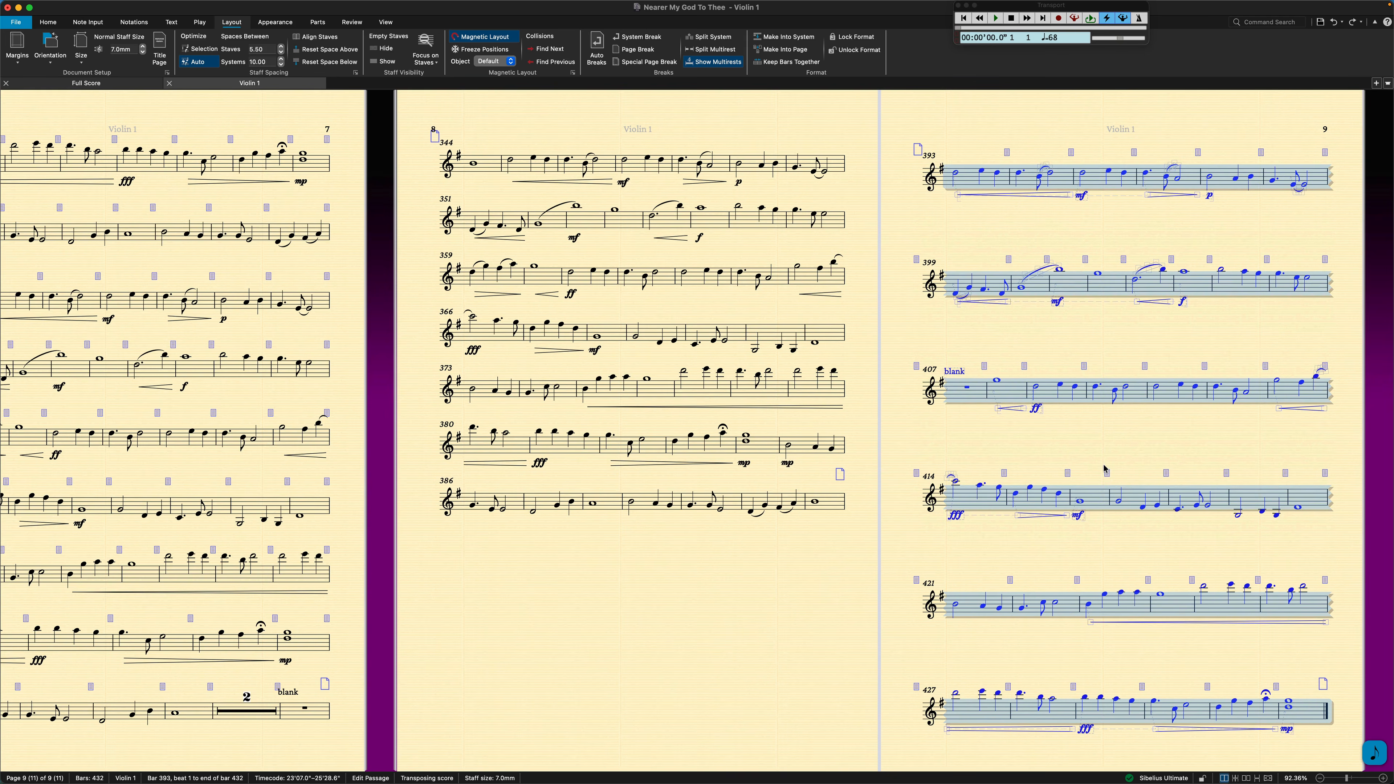
# Spread the staves of bars 344 to 392 evenly down the full height of page 8.
pyautogui.click(831, 507)
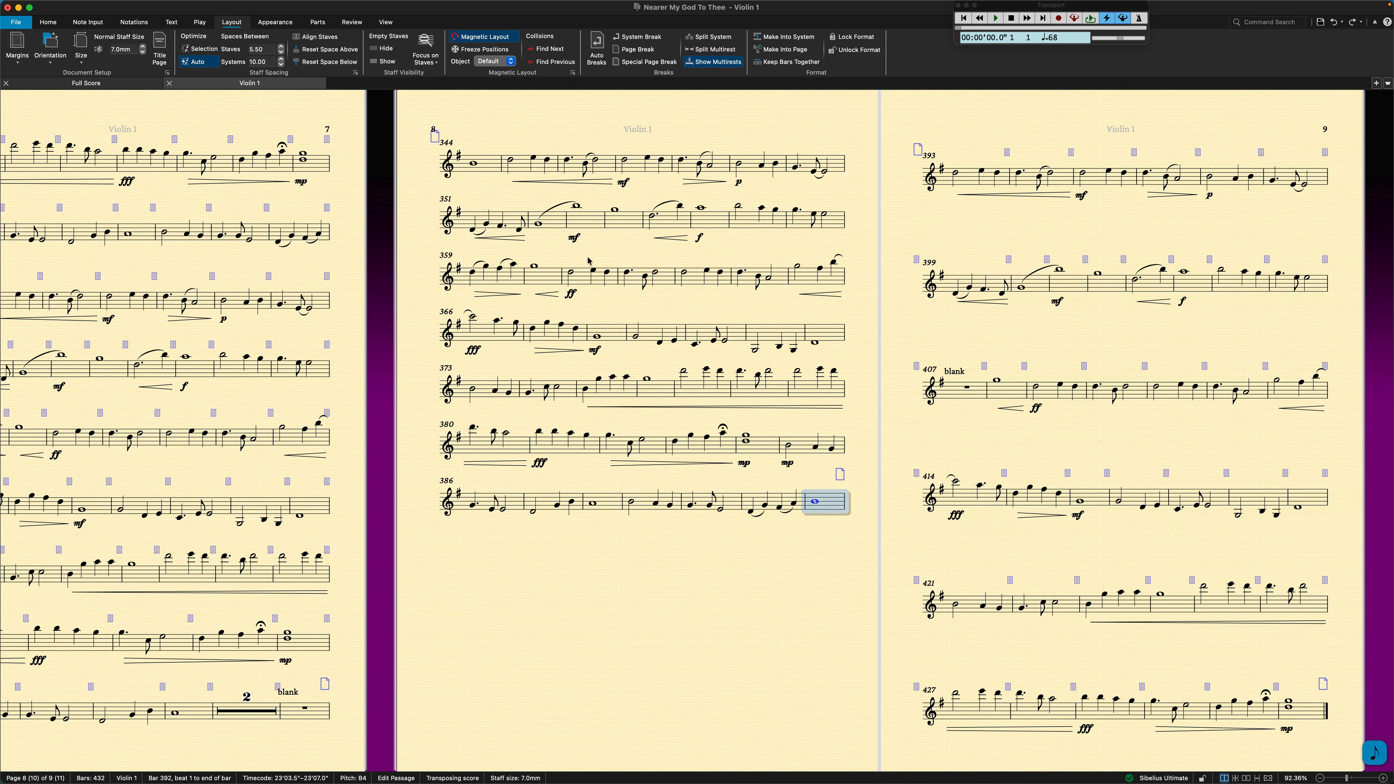
pyautogui.keyDown('shift'); pyautogui.click(488, 166); pyautogui.keyUp('shift')
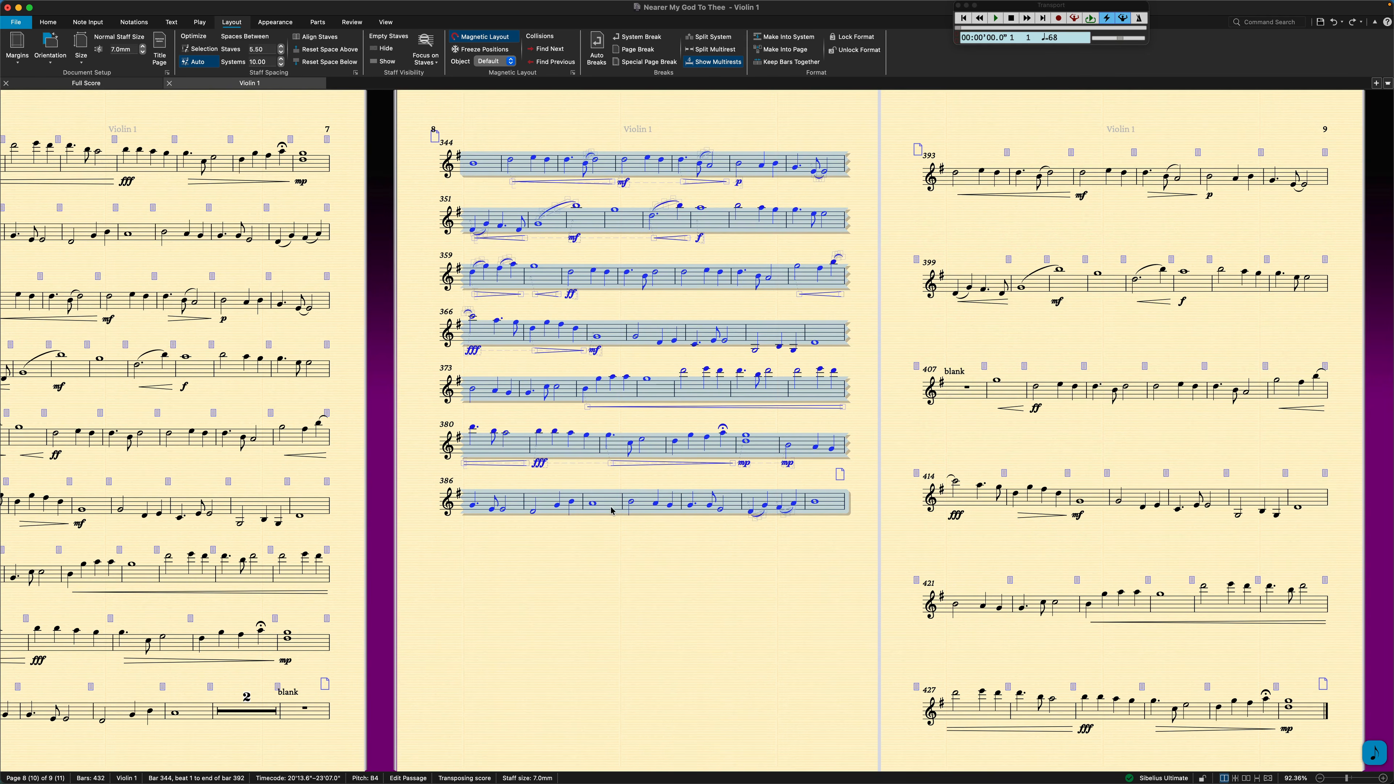
pyautogui.press('super+z')
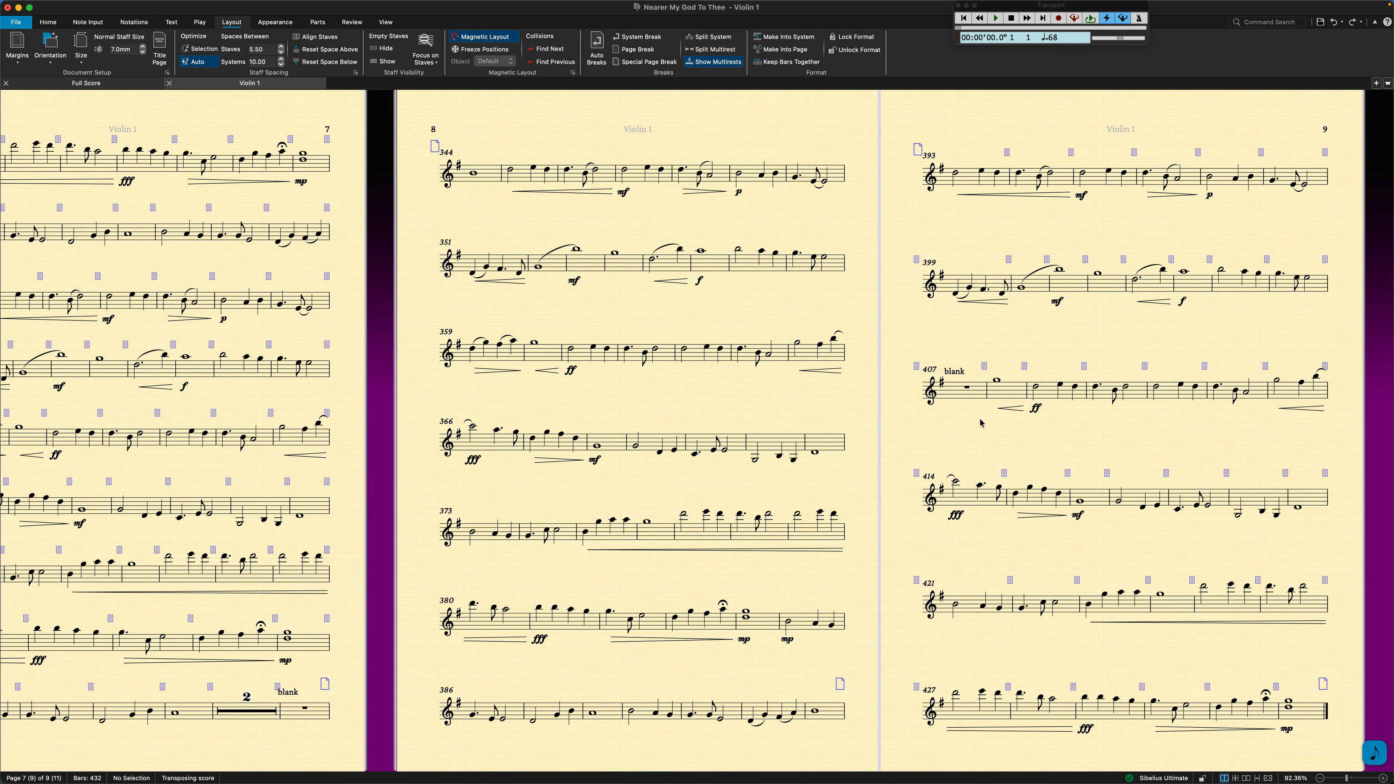
# Review the finished Violin 1 page layout across pages 1 to 7, checking each page turn against the "blank" bars.
pyautogui.hscroll(-15, 981, 423)
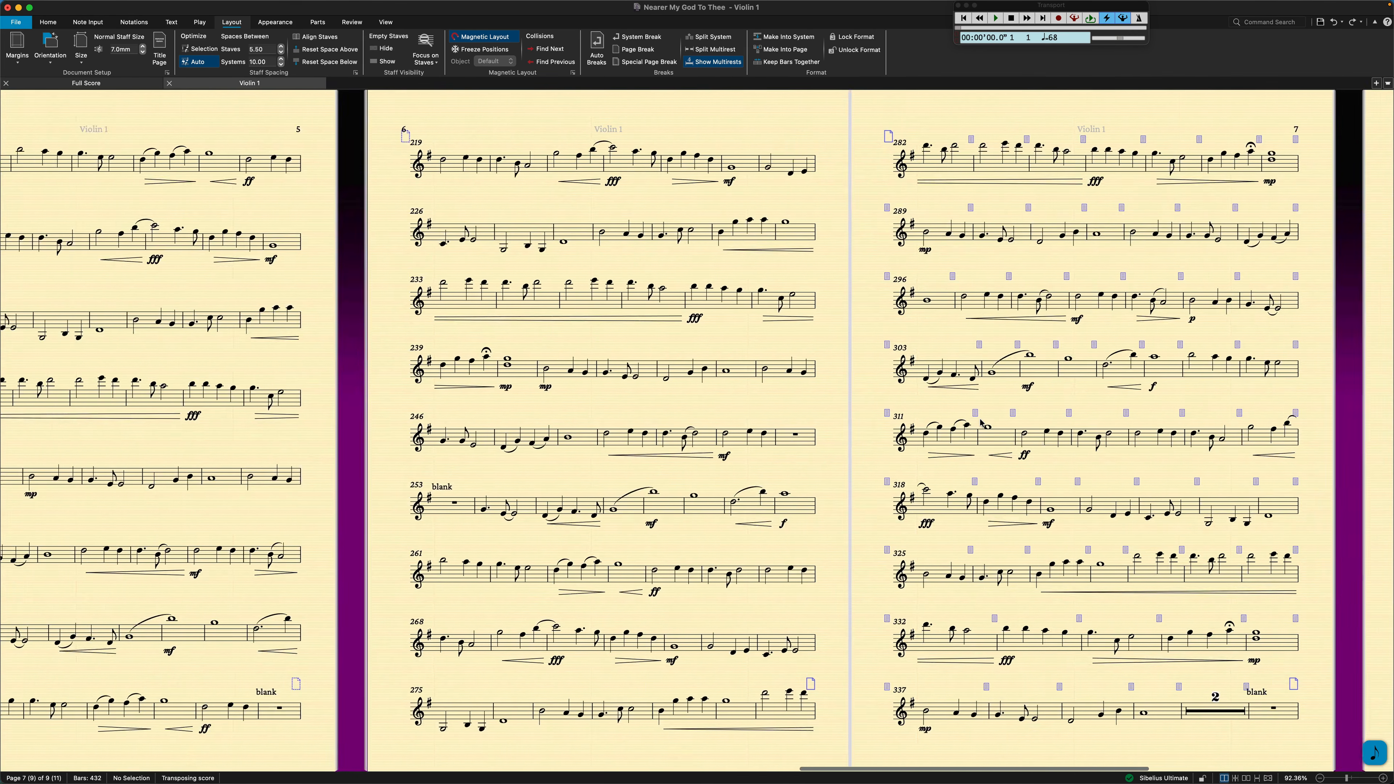
pyautogui.hscroll(-10, 981, 423)
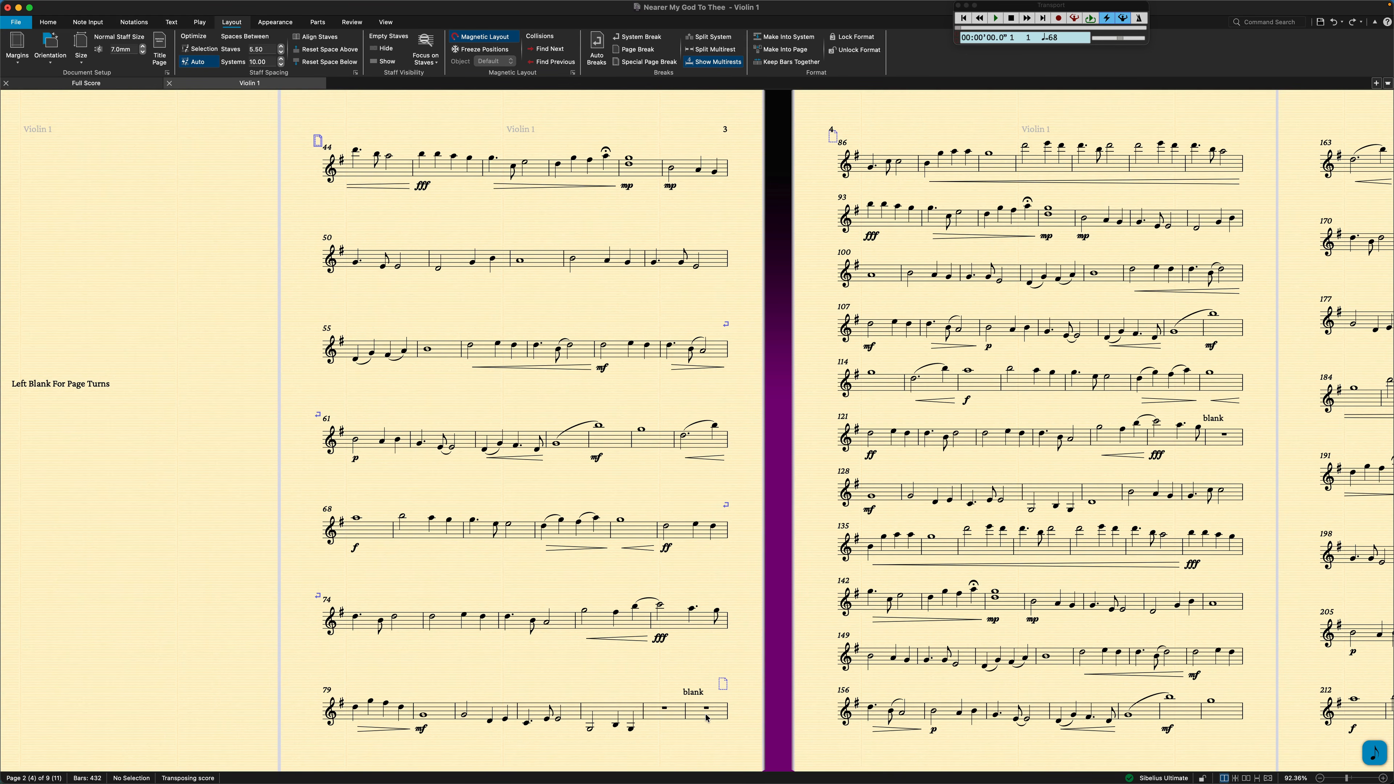
pyautogui.hscroll(5, 915, 624)
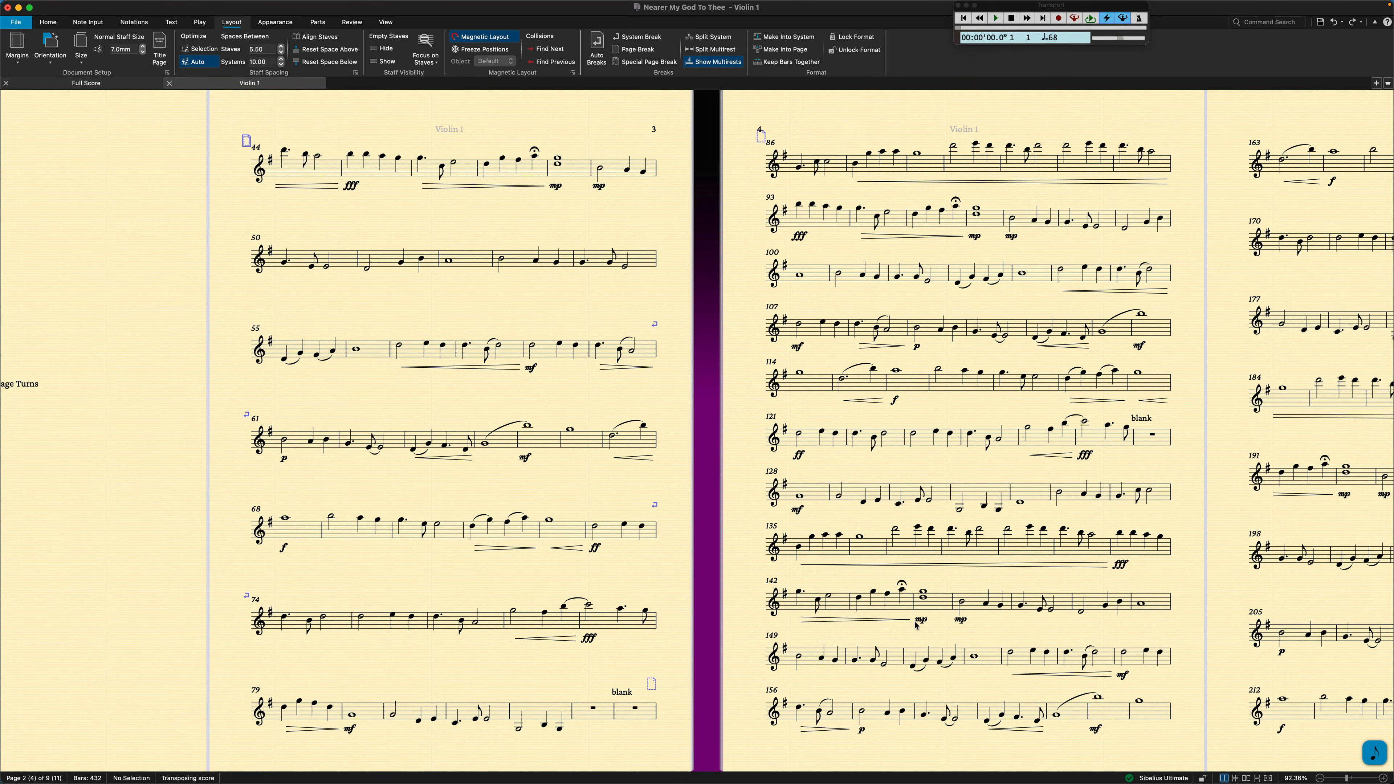
pyautogui.hscroll(15, 1025, 607)
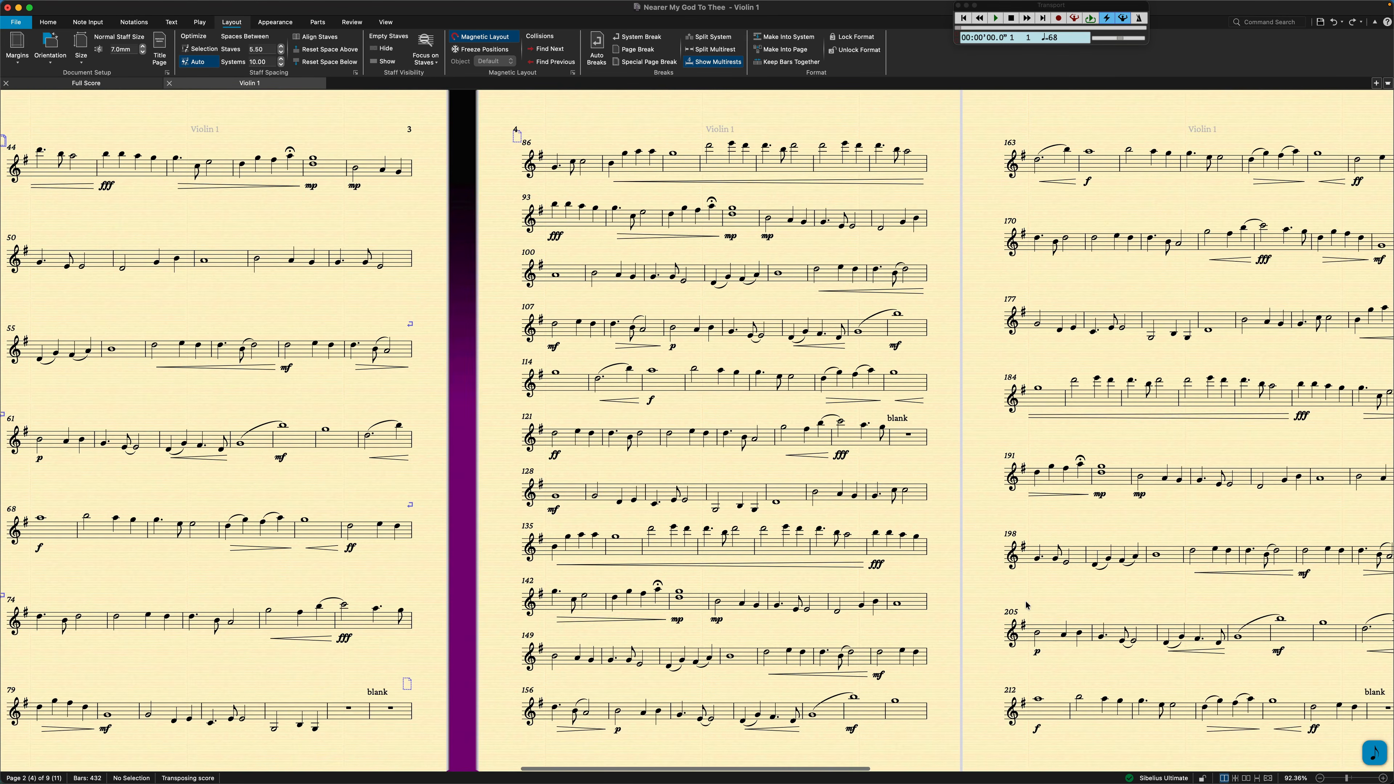
pyautogui.hscroll(-20, 1026, 605)
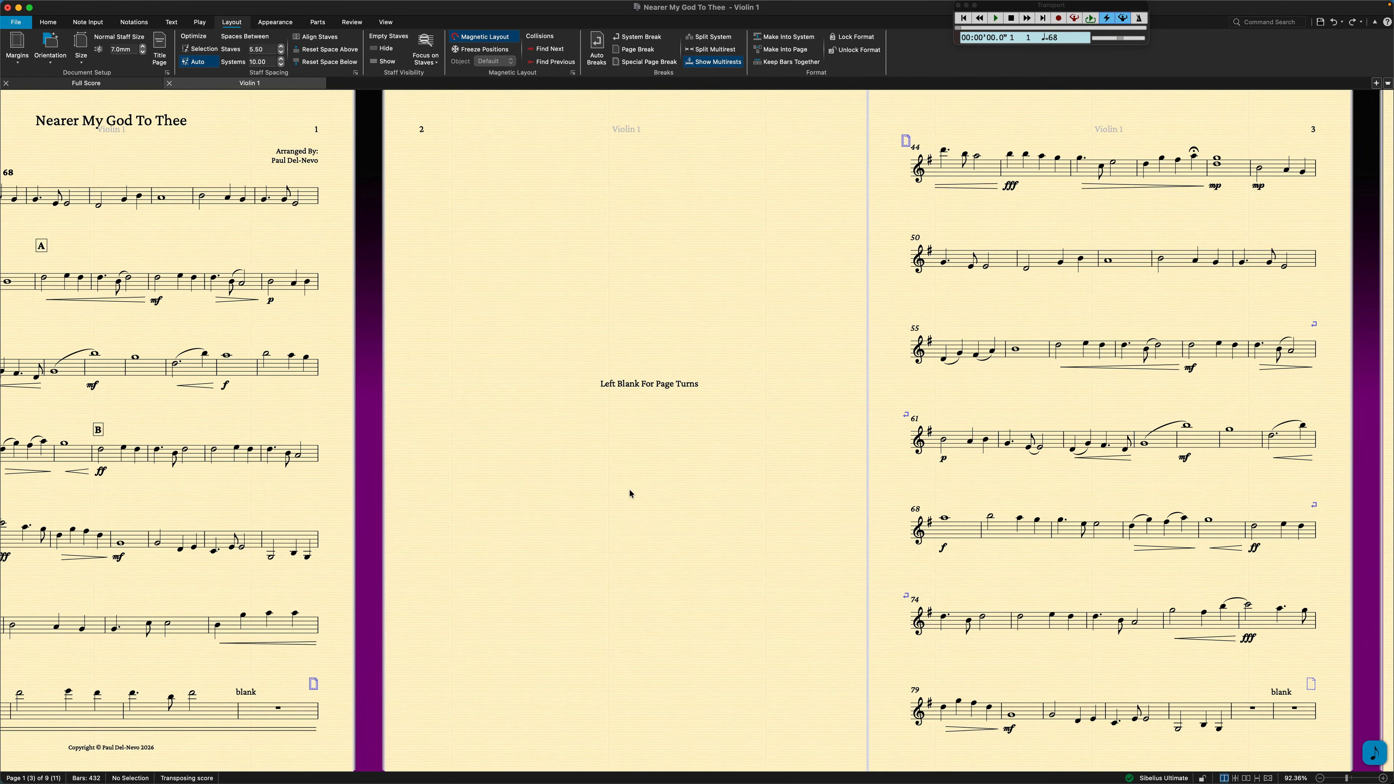
pyautogui.hscroll(8, 630, 493)
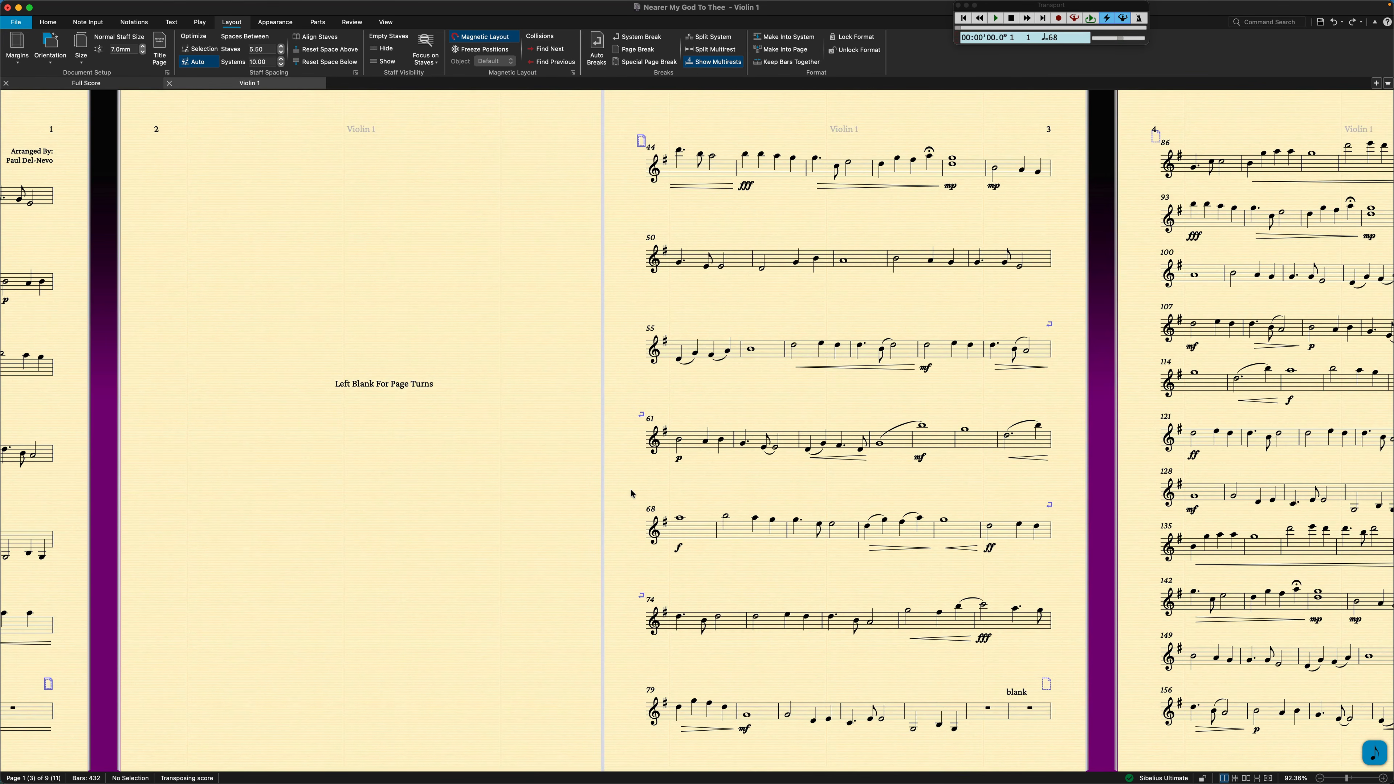
pyautogui.hscroll(17, 987, 474)
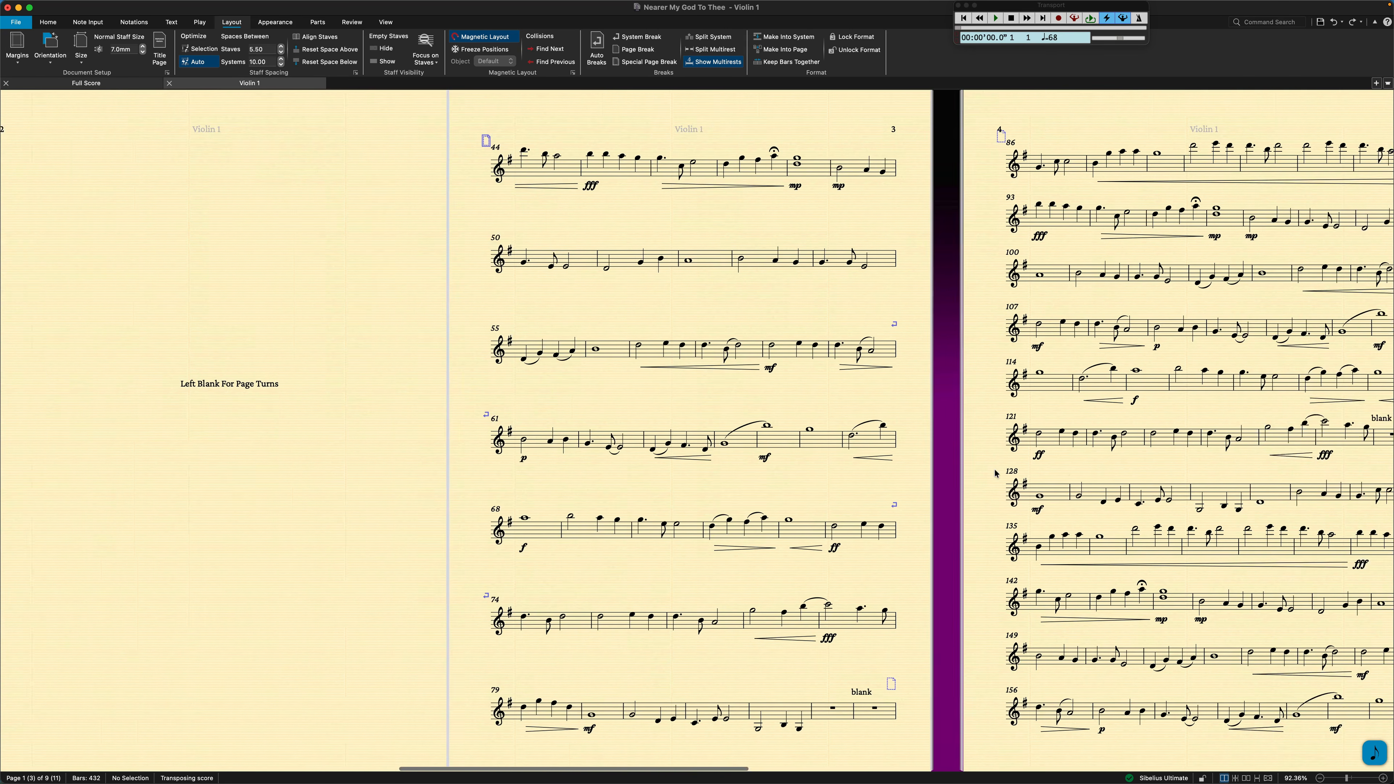
pyautogui.hscroll(4, 995, 473)
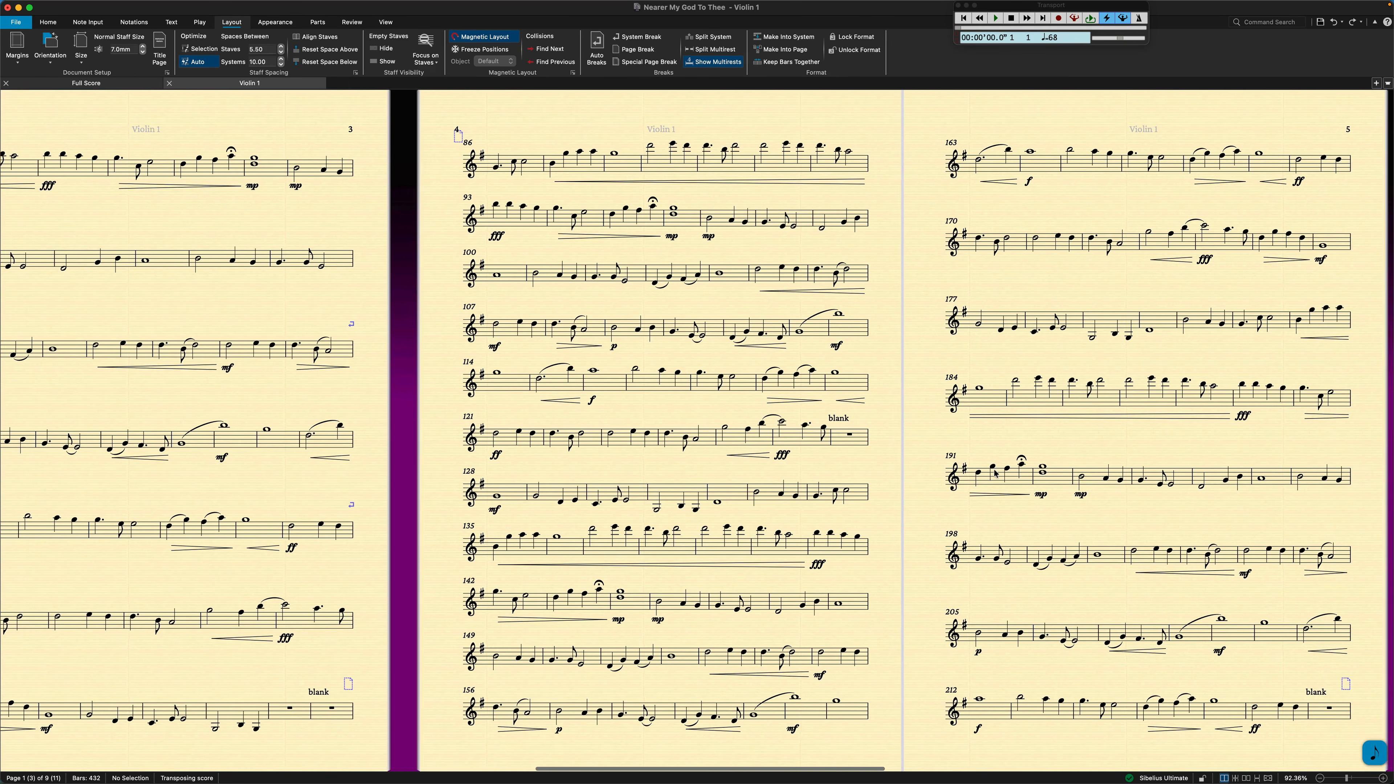